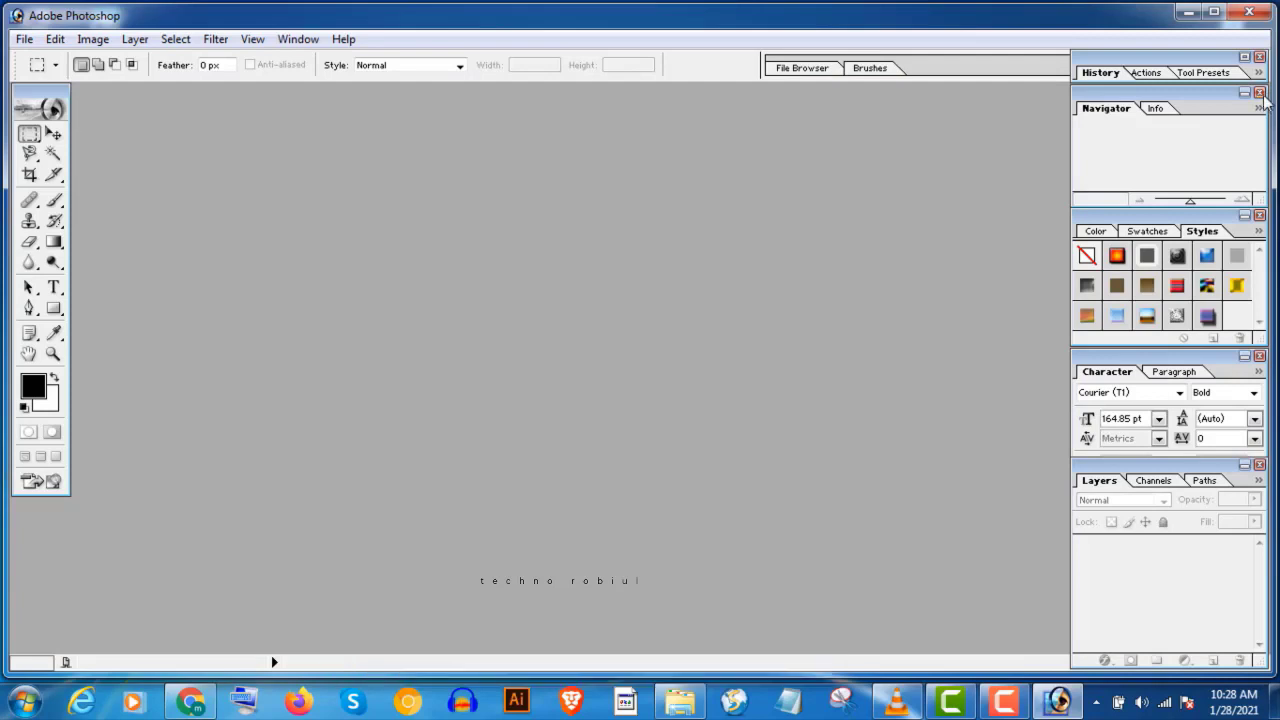
Step: Close all the floating palette groups: History, Navigator, Styles, Character and Layers
left_click(1259, 92)
left_click(1259, 57)
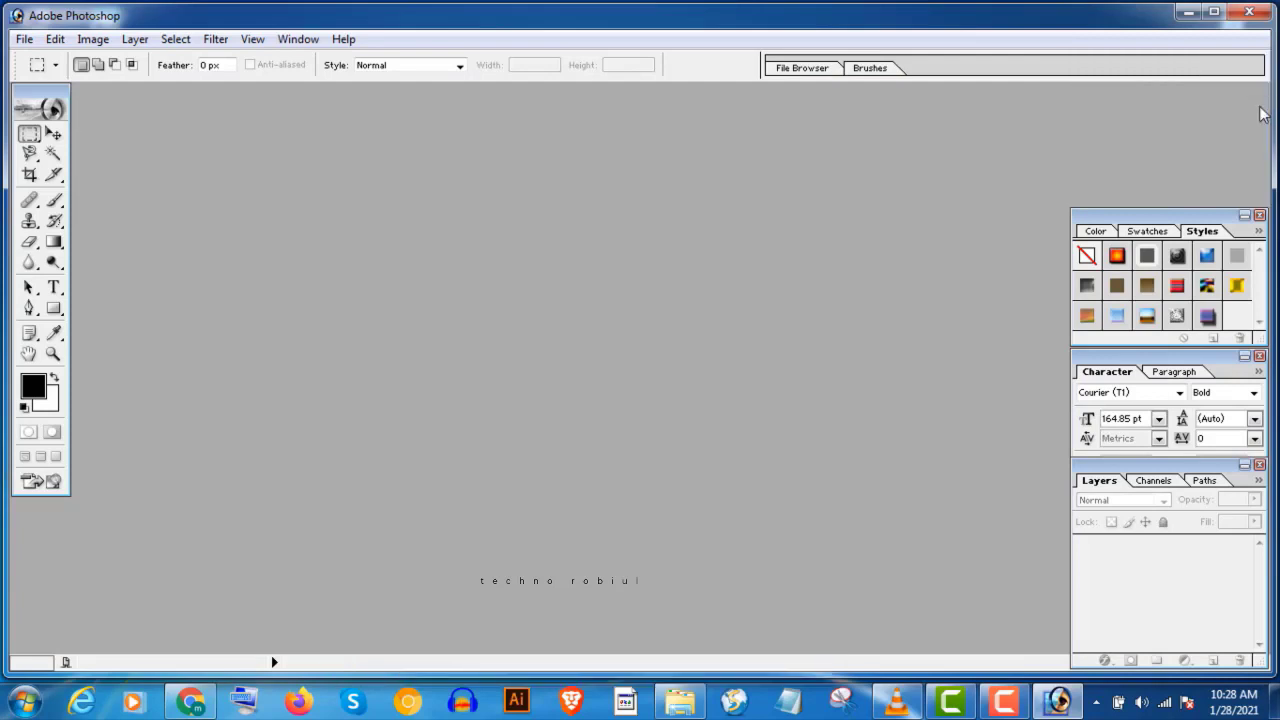
left_click(1259, 215)
left_click_drag(1266, 358, 1264, 356)
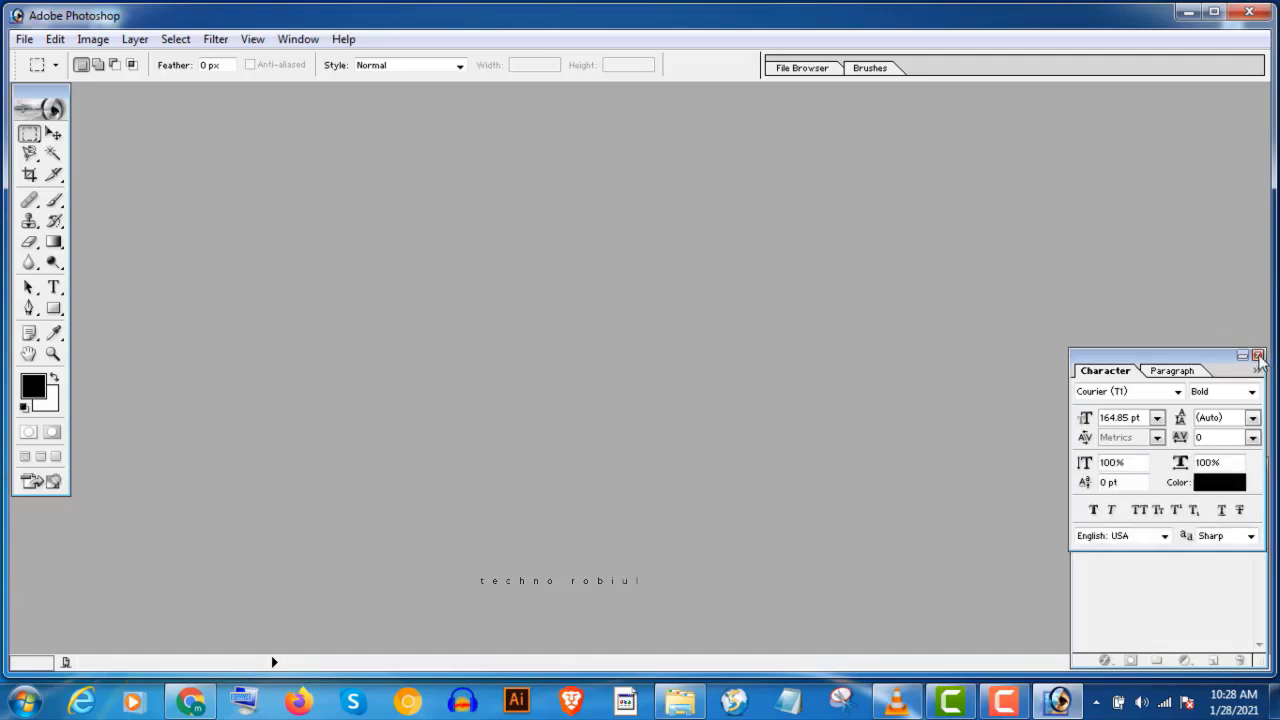
left_click(1258, 356)
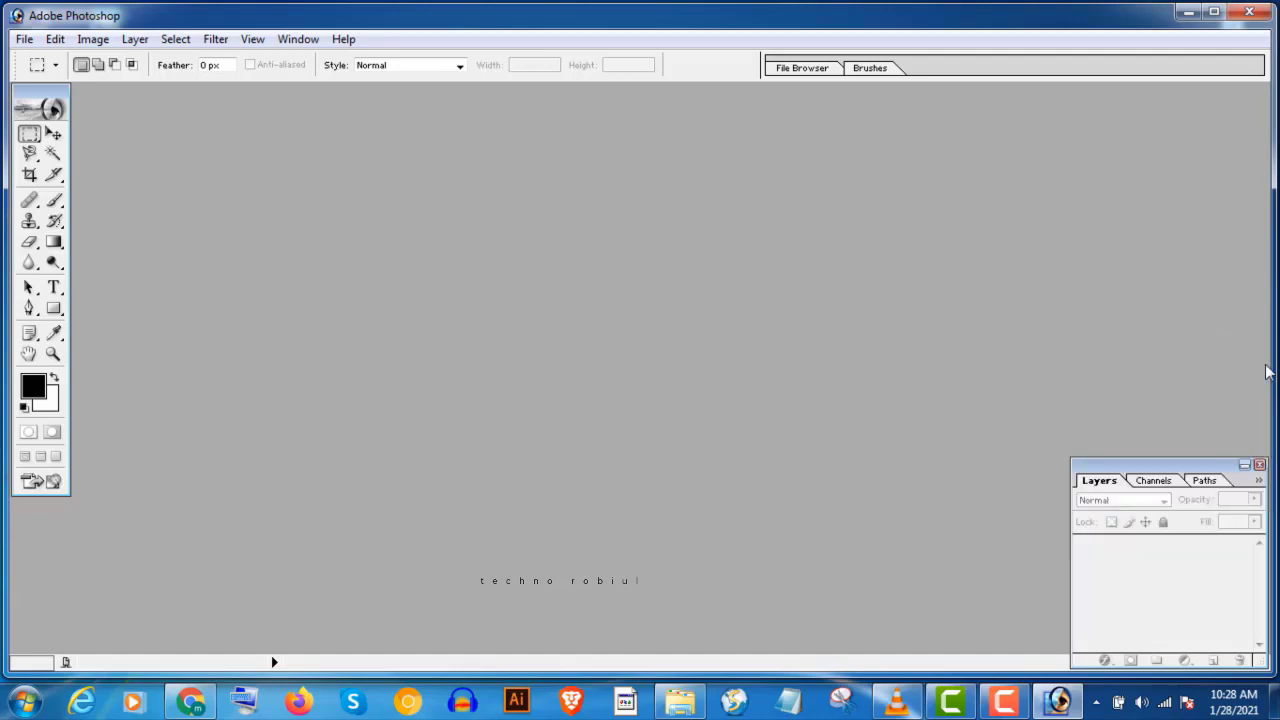
left_click(1259, 465)
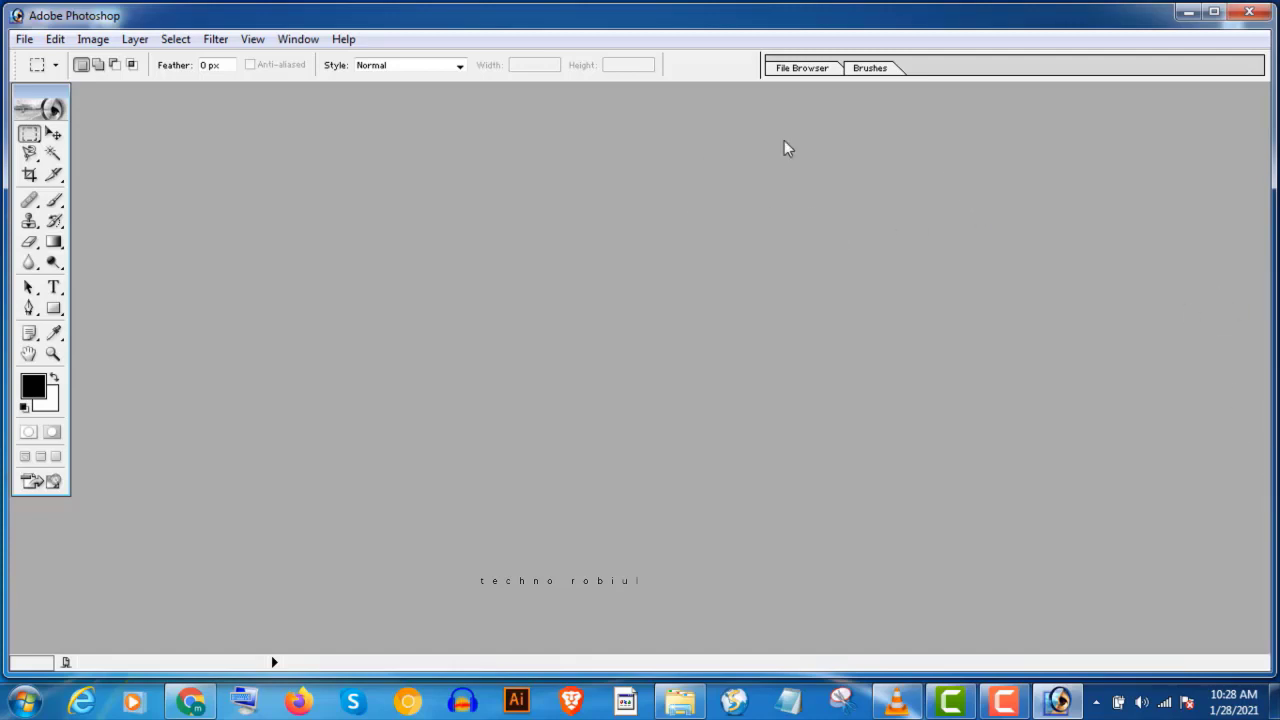
Step: Display the Navigator, Swatches, Layers and Character palettes
left_click(288, 39)
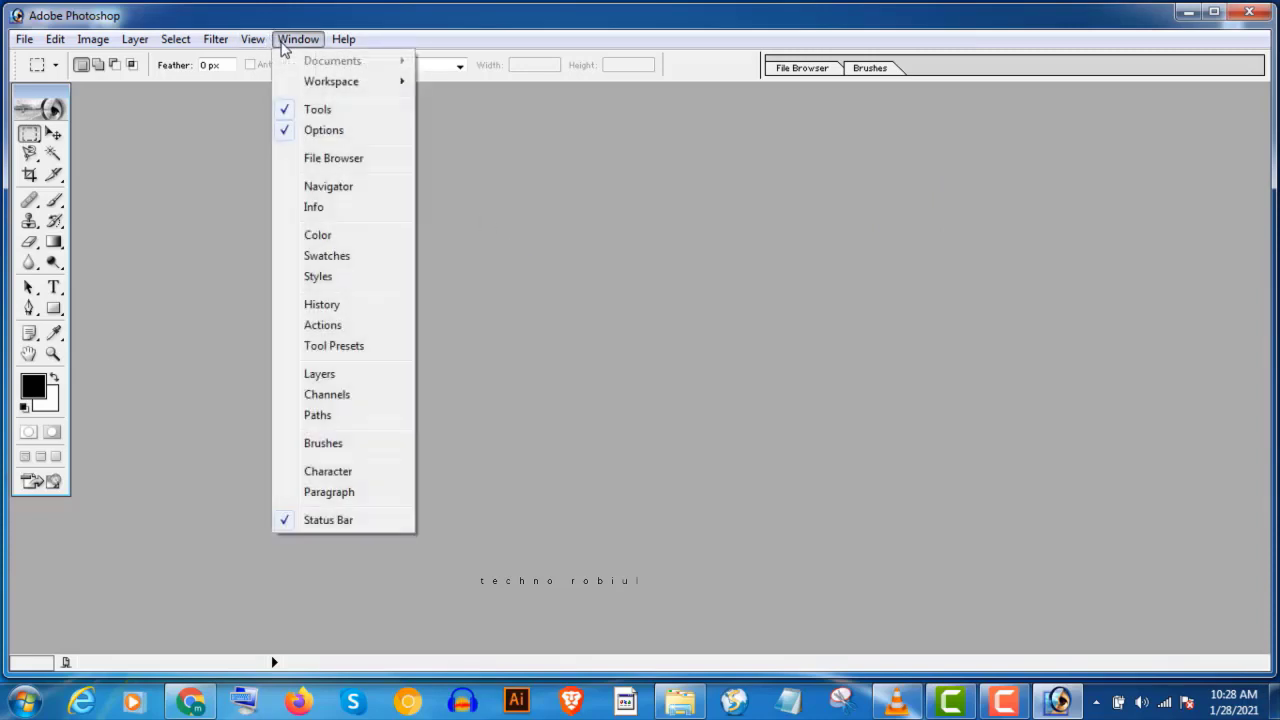
left_click(288, 190)
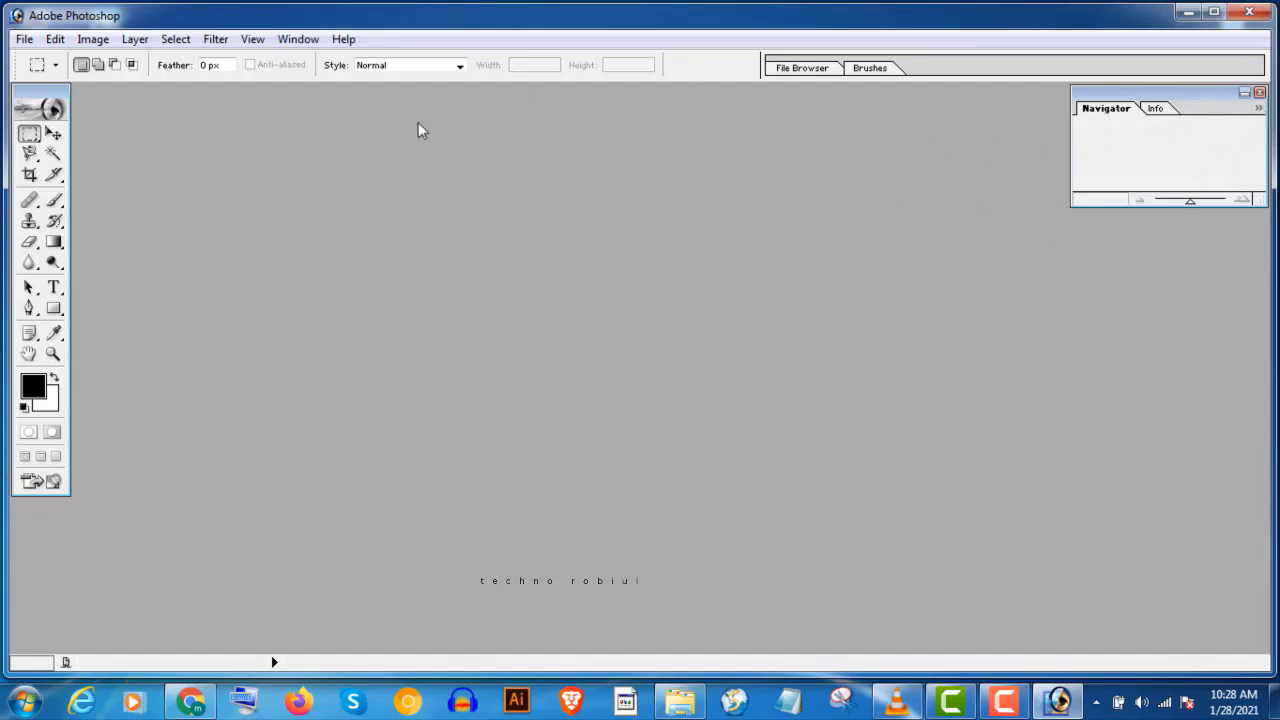
left_click(290, 40)
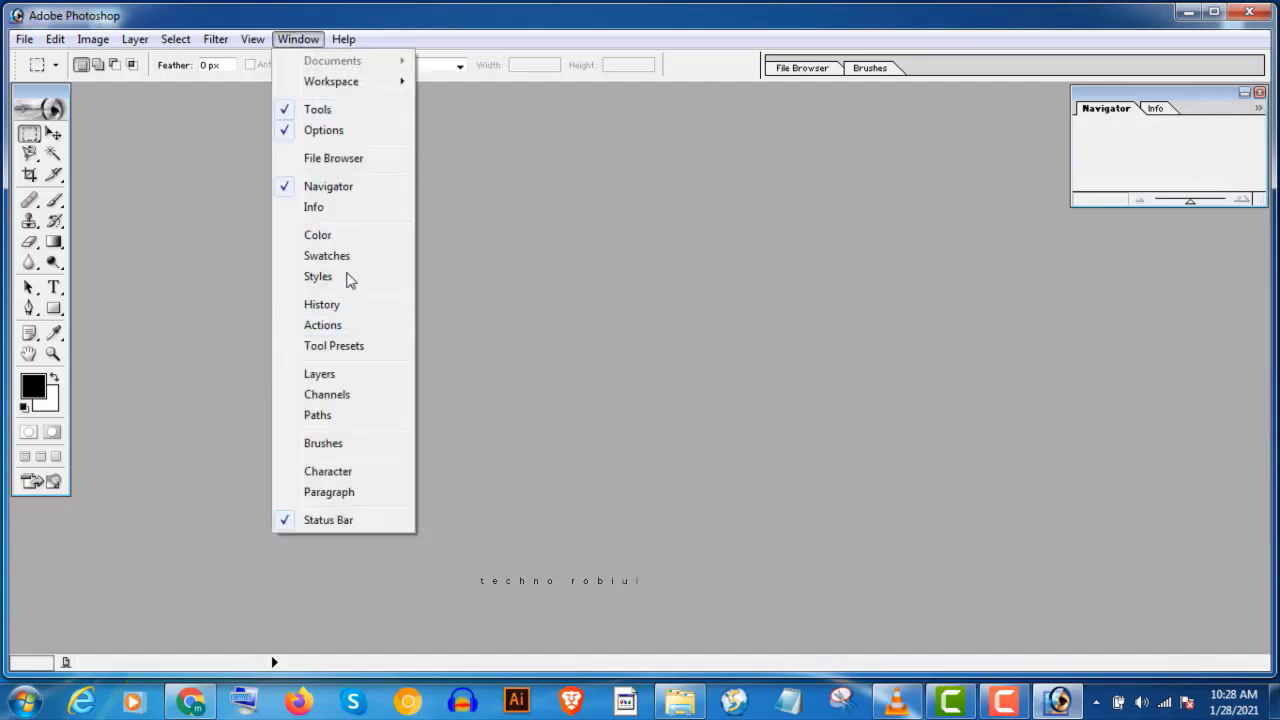
left_click(282, 260)
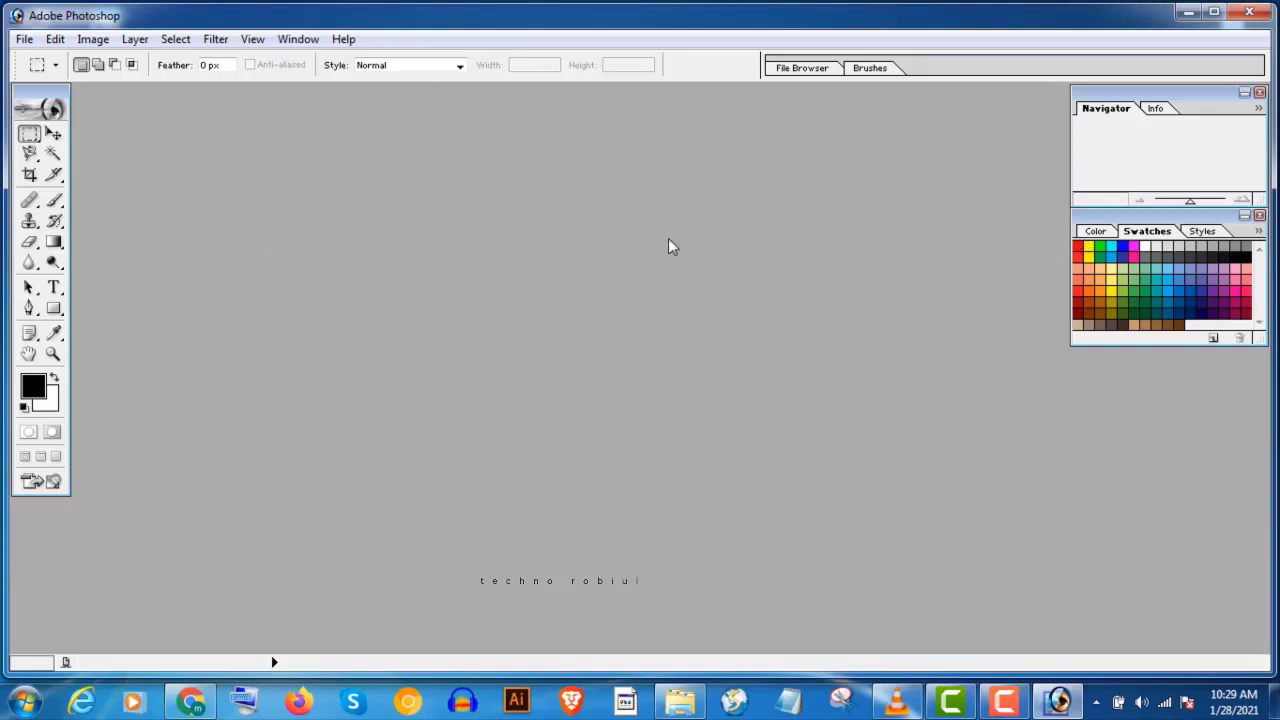
left_click(298, 39)
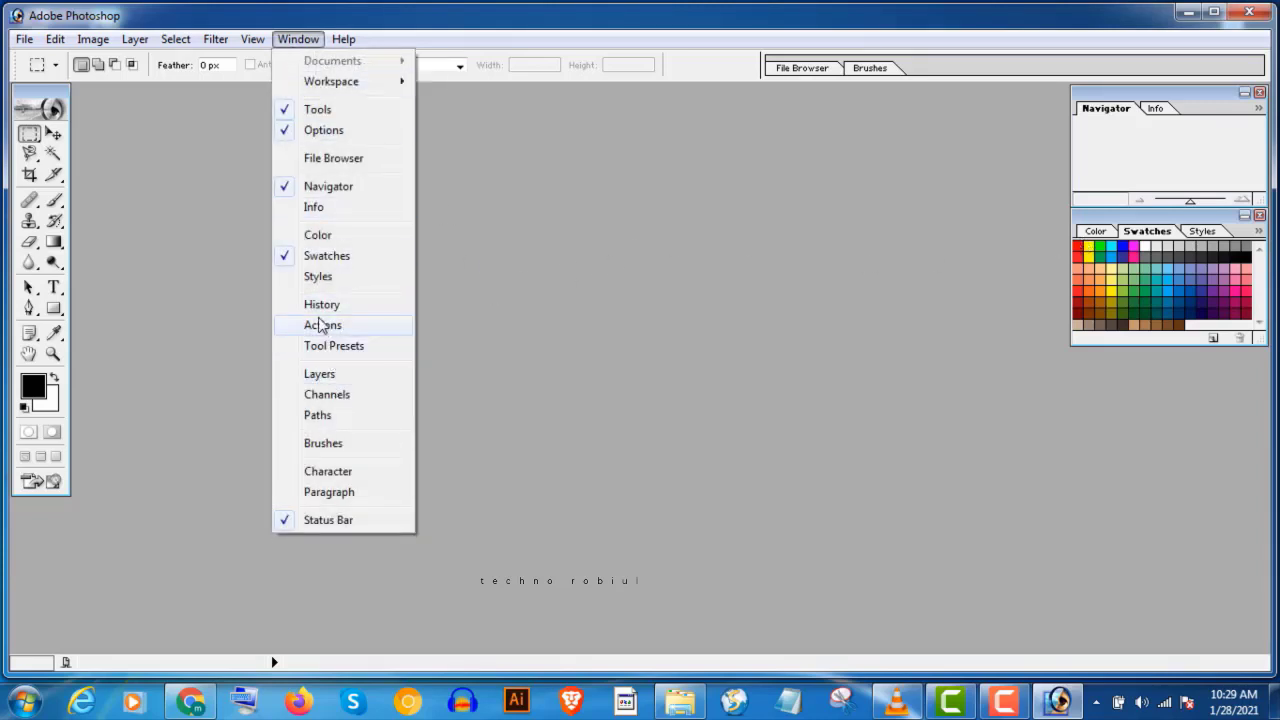
left_click(292, 378)
left_click(303, 40)
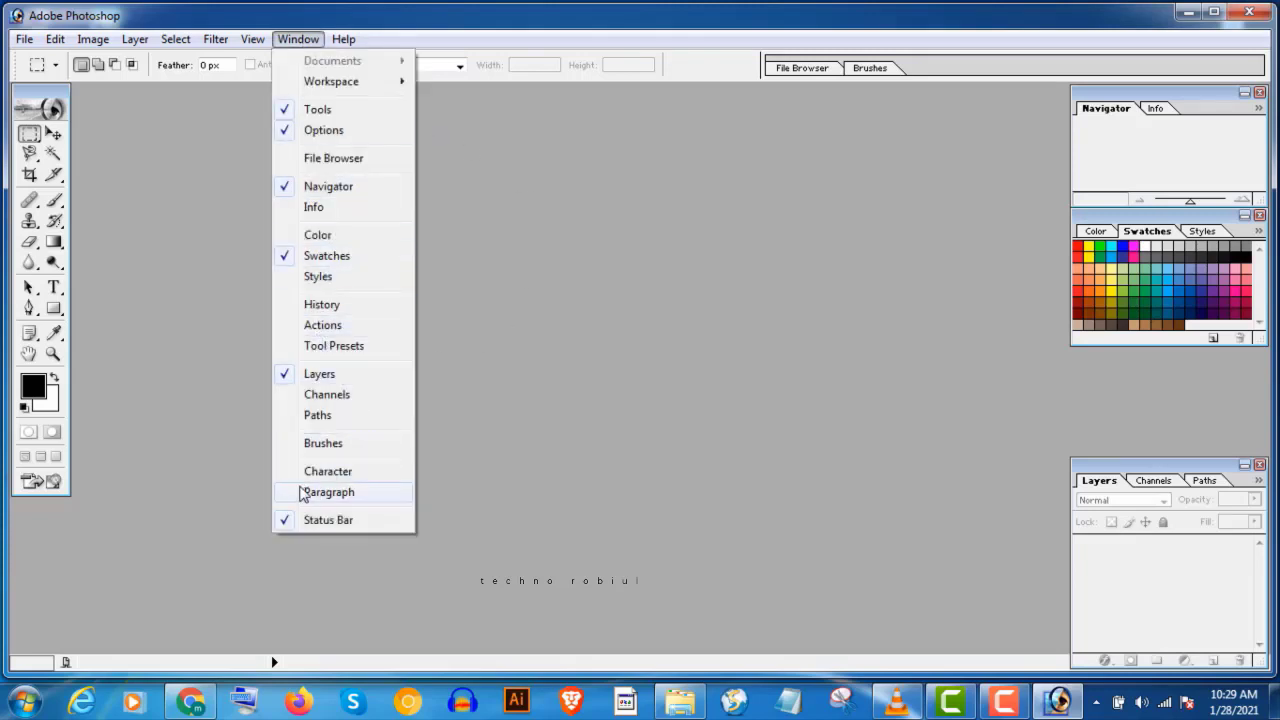
left_click(289, 473)
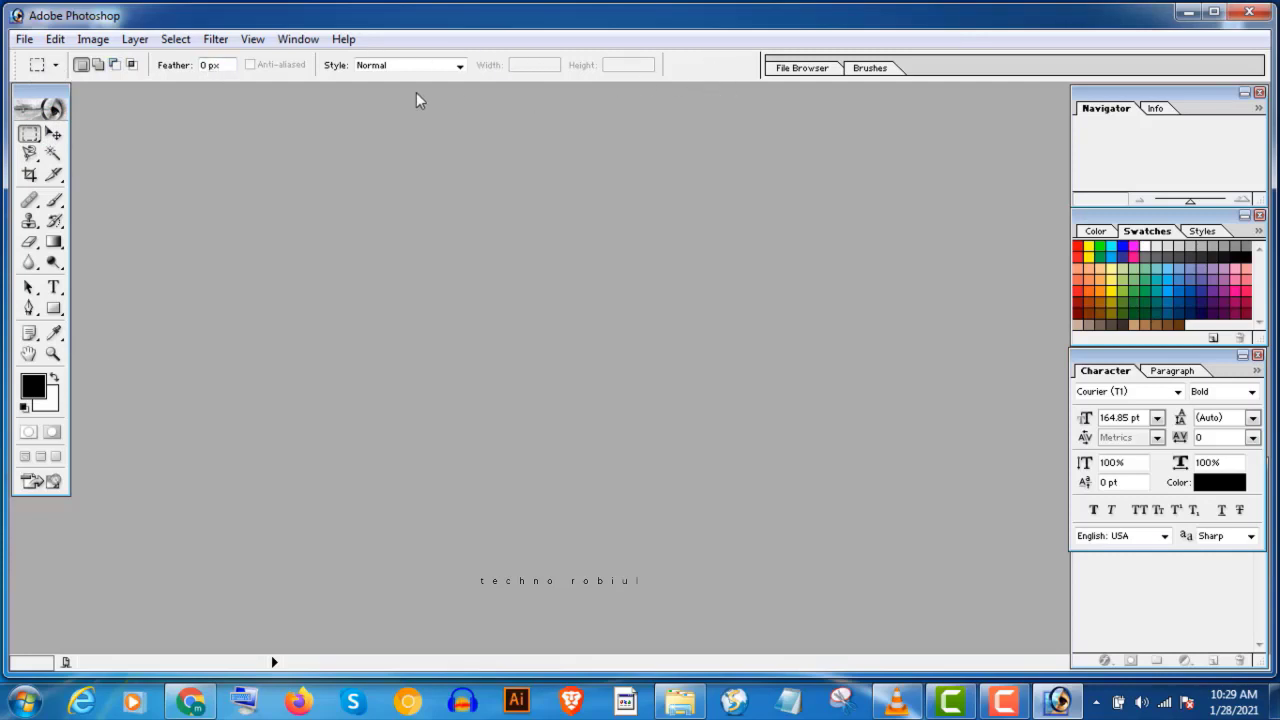
Step: Hide the Tools palette and the Options bar
left_click(304, 39)
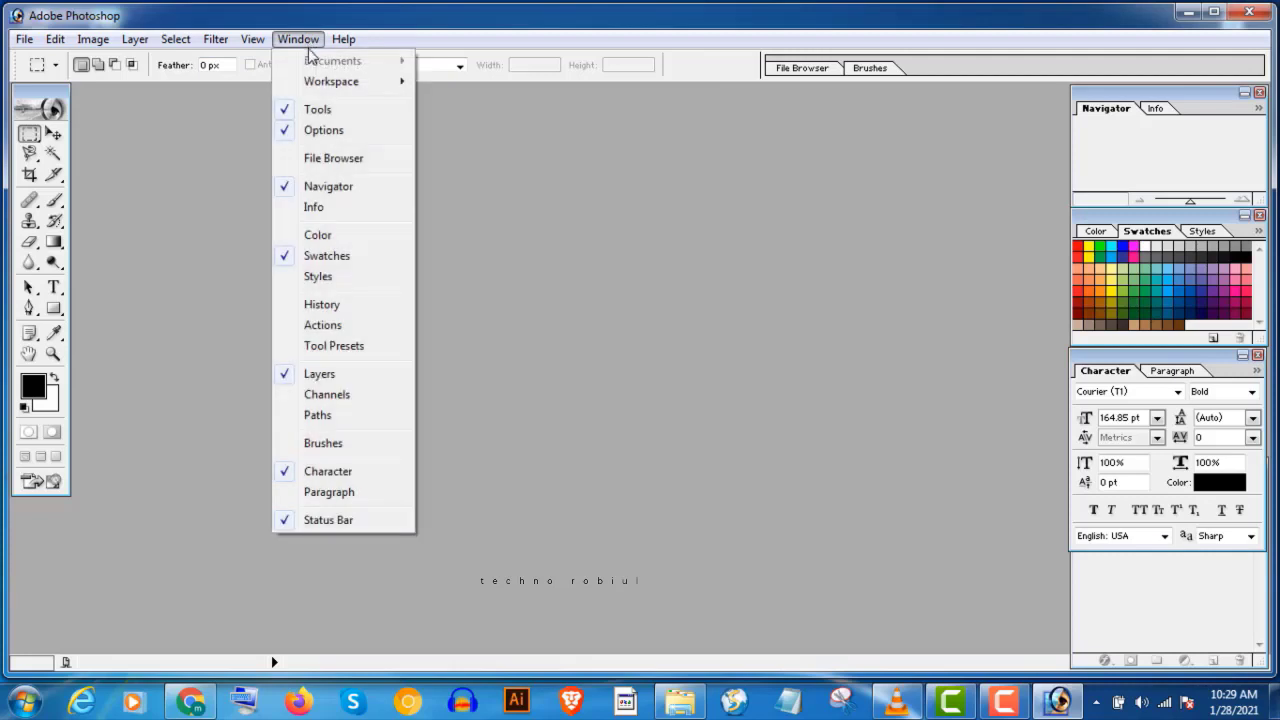
left_click(291, 110)
left_click(293, 40)
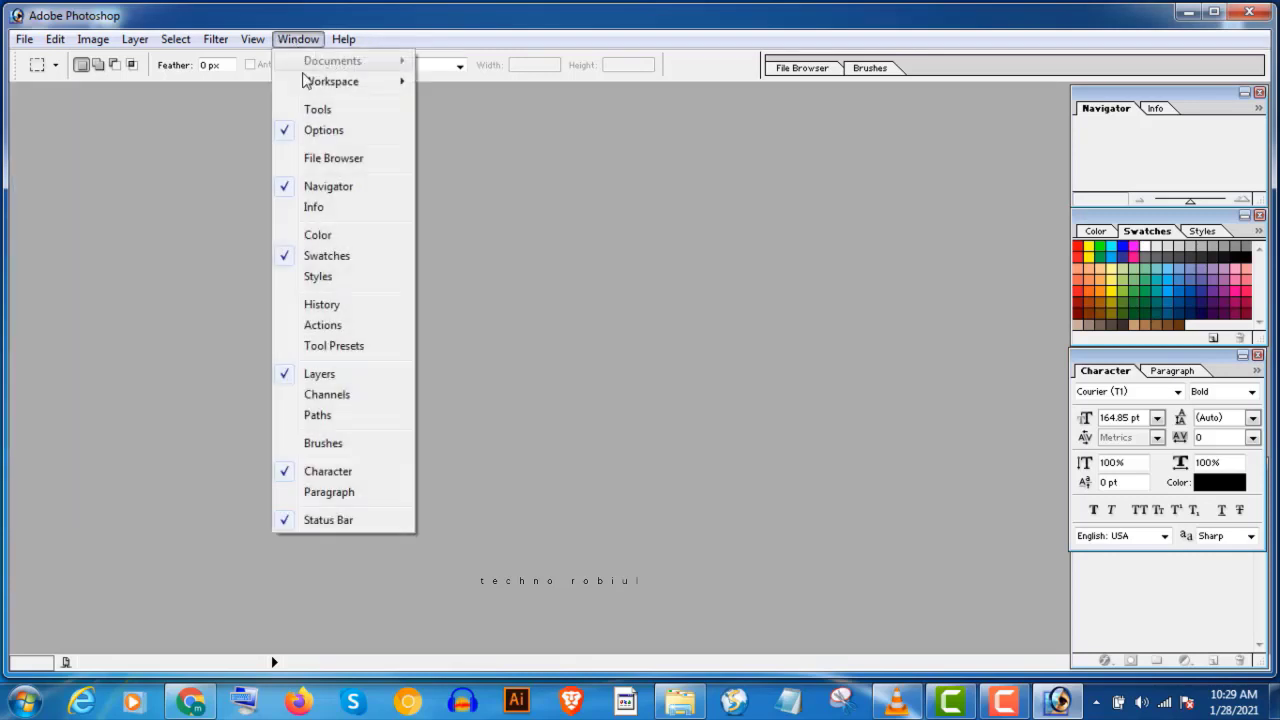
left_click(310, 134)
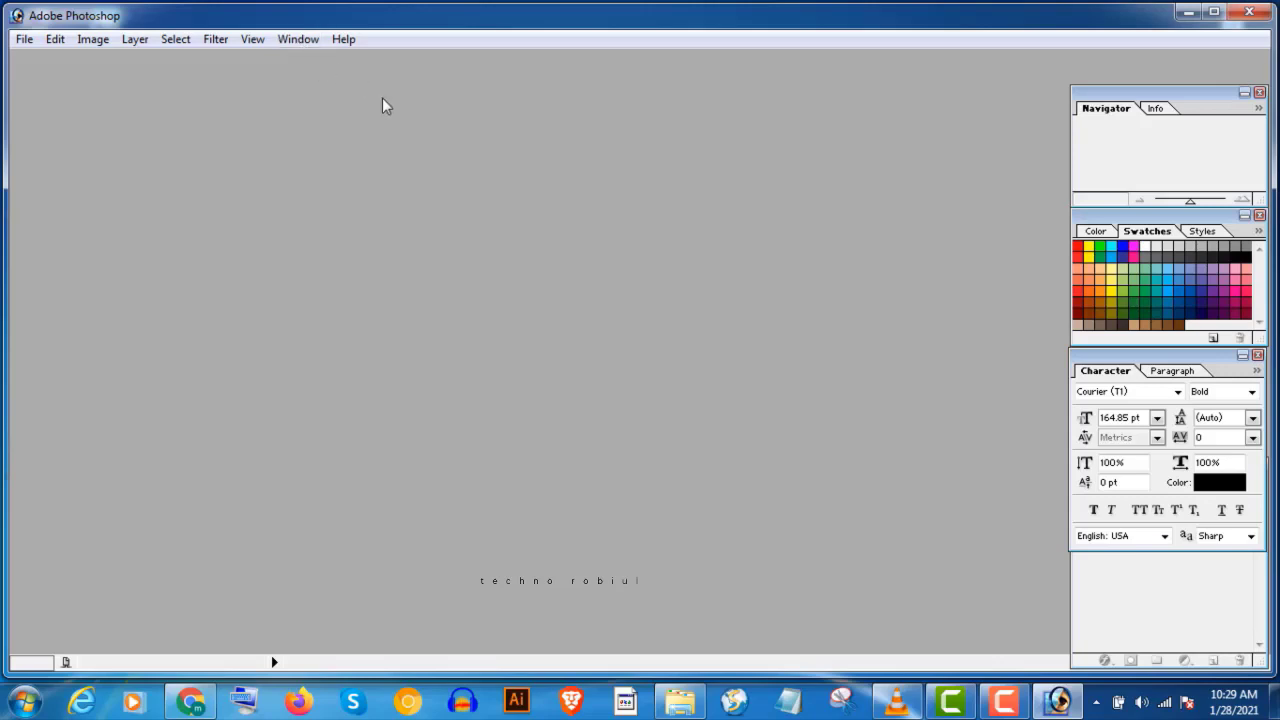
Step: Display the Tools palette and the Options bar again
left_click(298, 42)
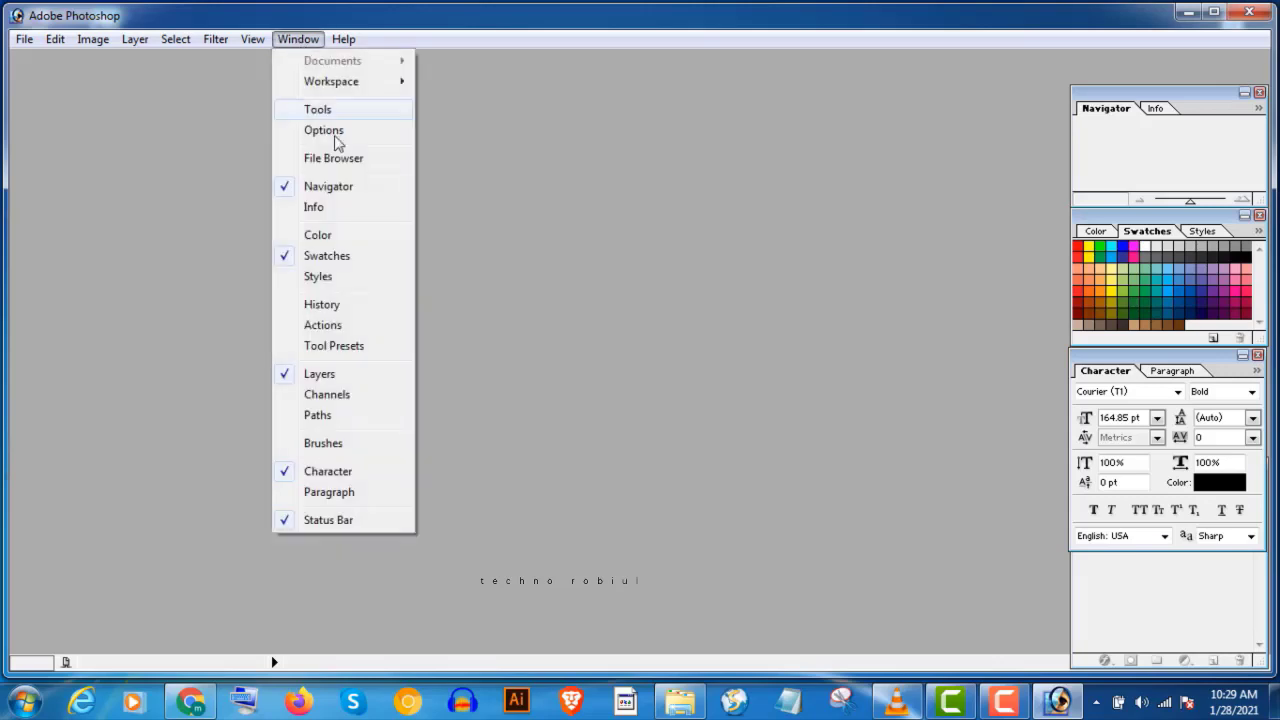
left_click(292, 110)
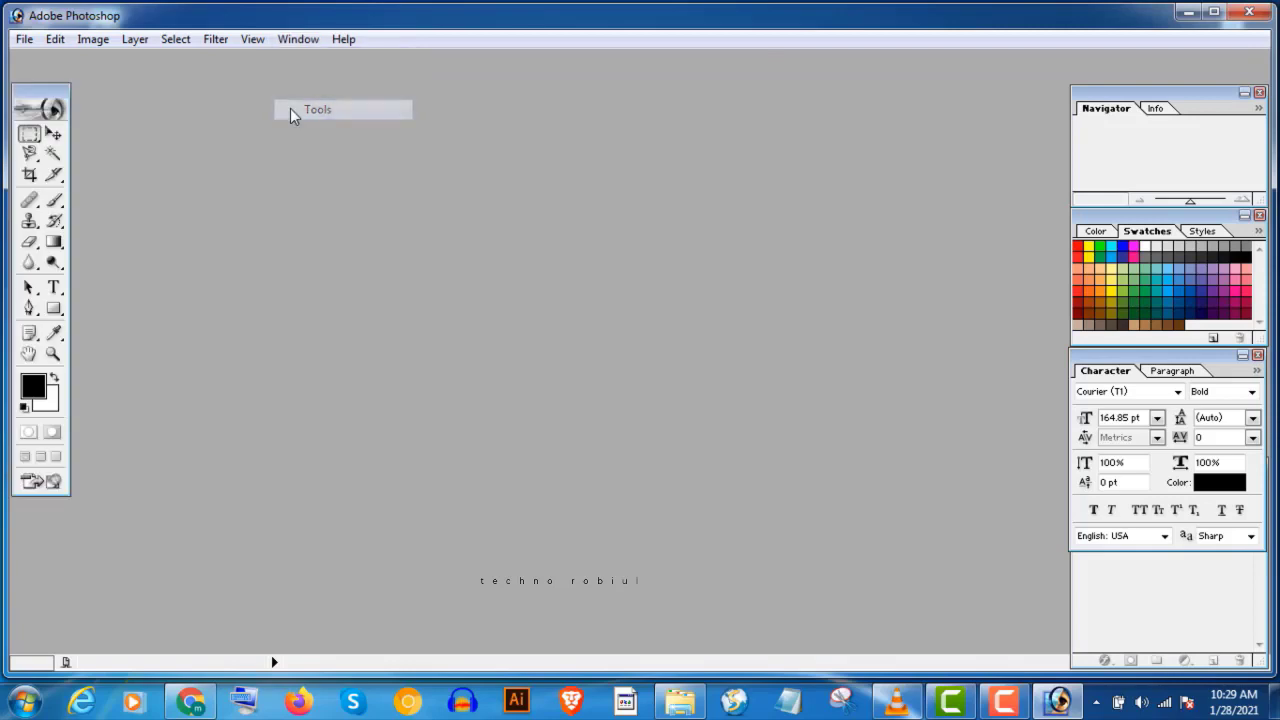
left_click(299, 39)
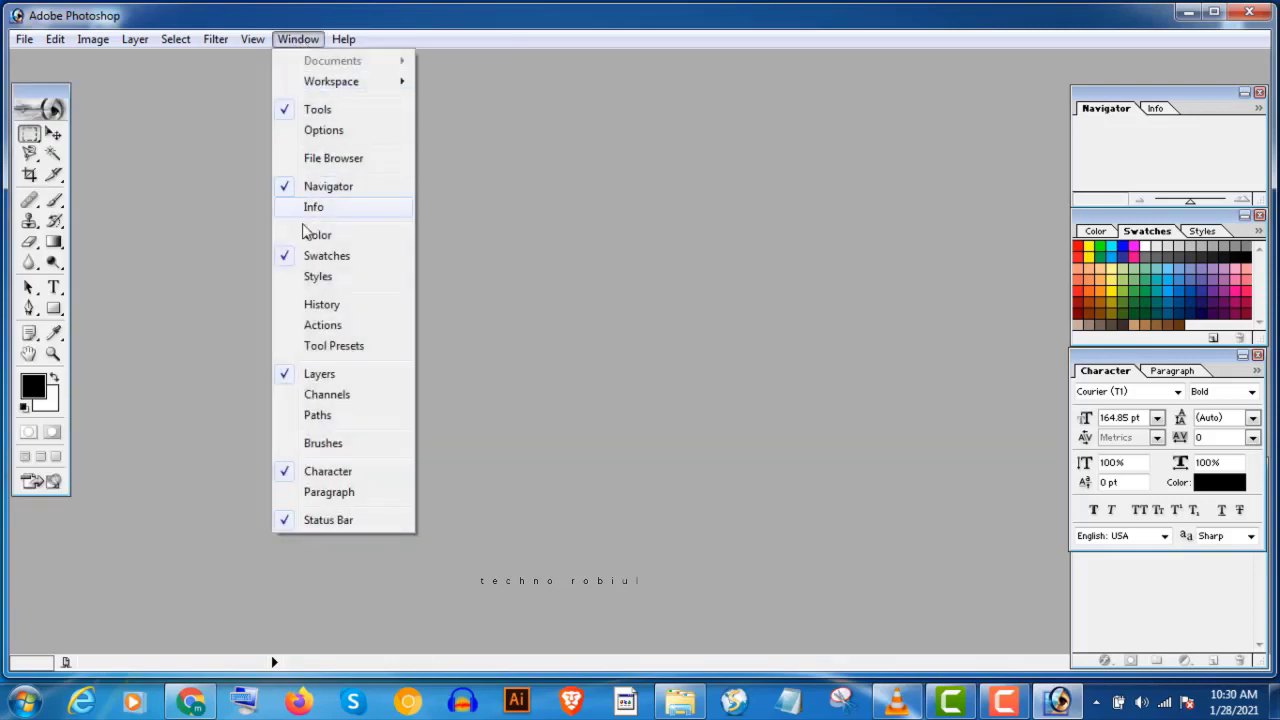
left_click(310, 131)
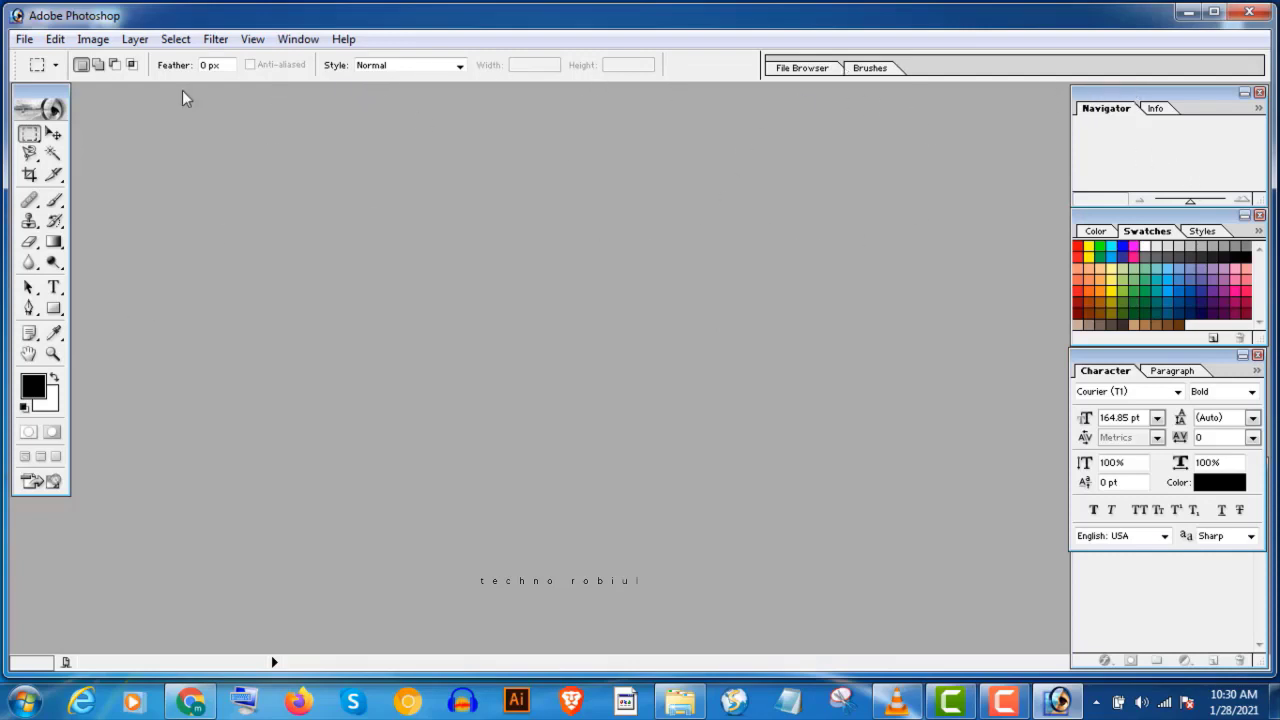
left_click(305, 42)
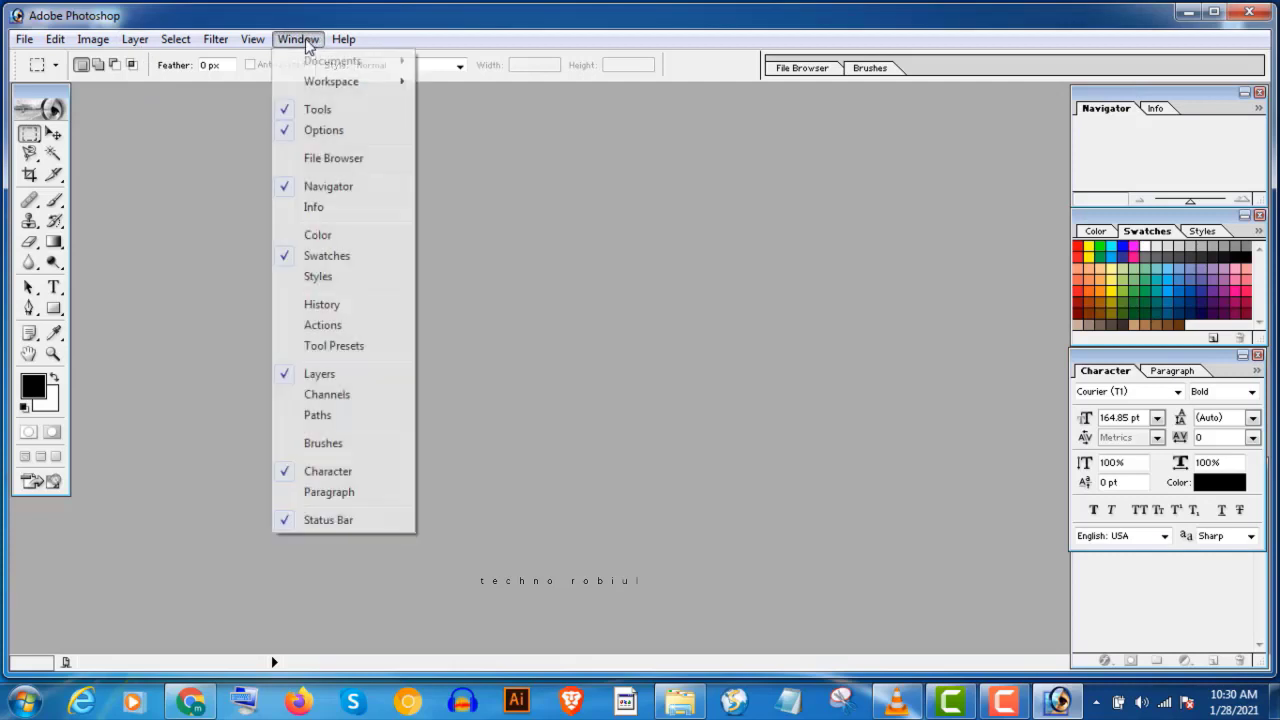
mouse_move(345, 81)
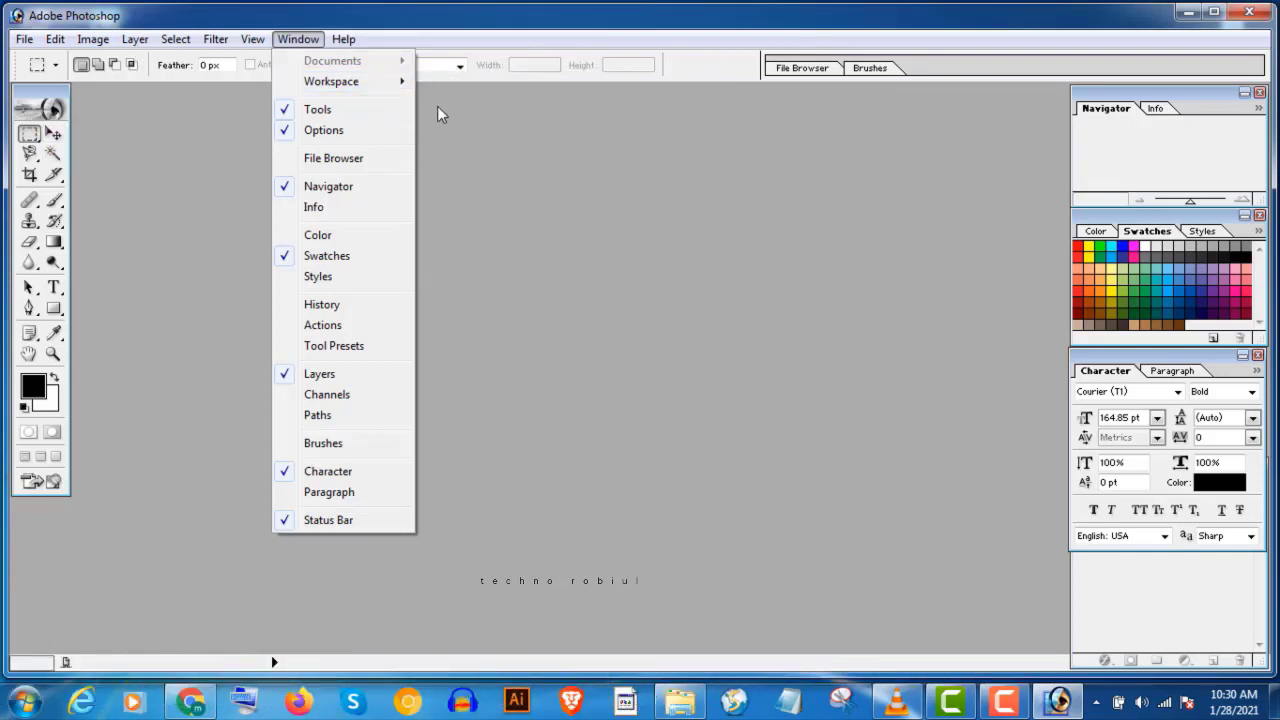
mouse_move(400, 82)
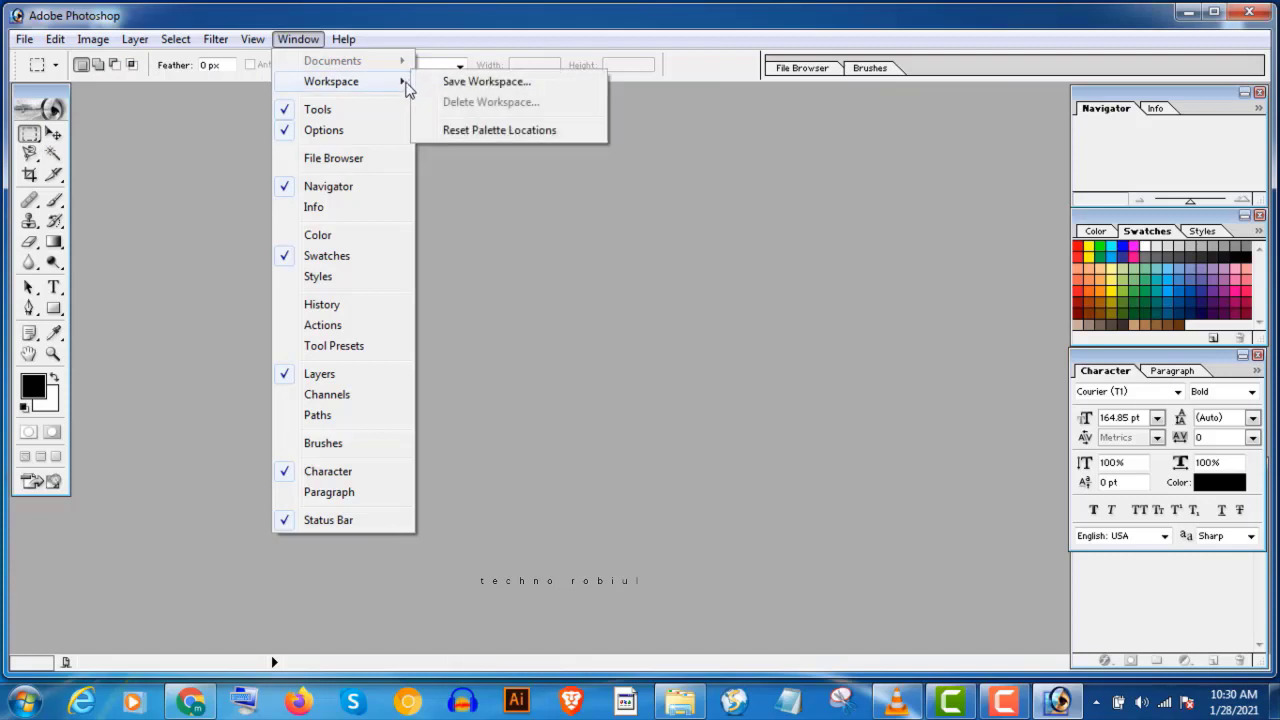
left_click(521, 130)
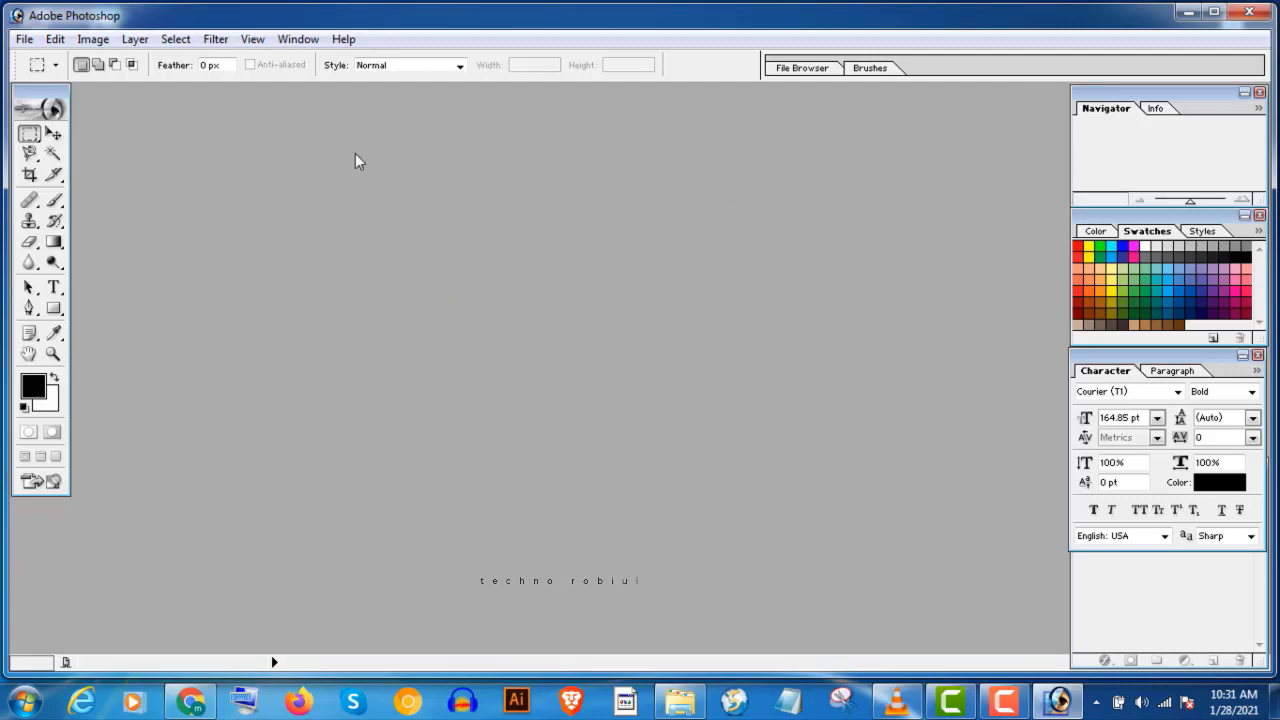
Step: Open the best-hairuts-for-men portrait from the image folder on the Desktop
left_click(55, 39)
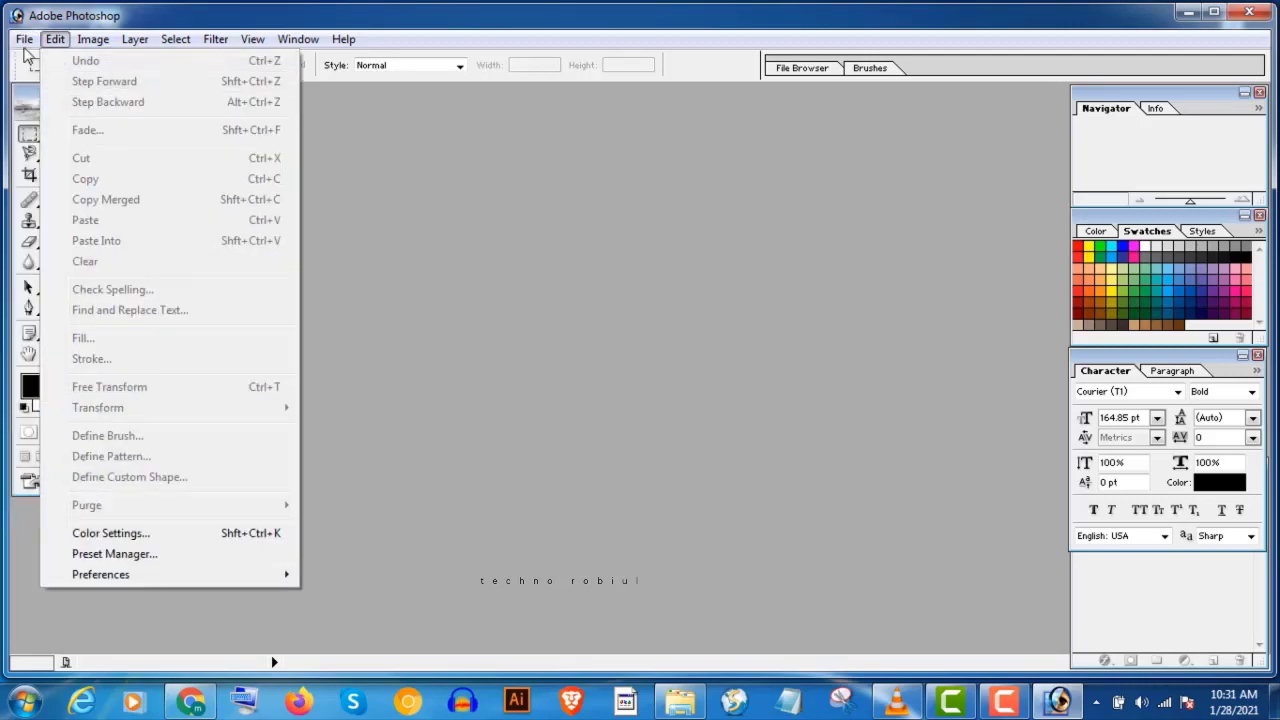
mouse_move(24, 39)
left_click(58, 81)
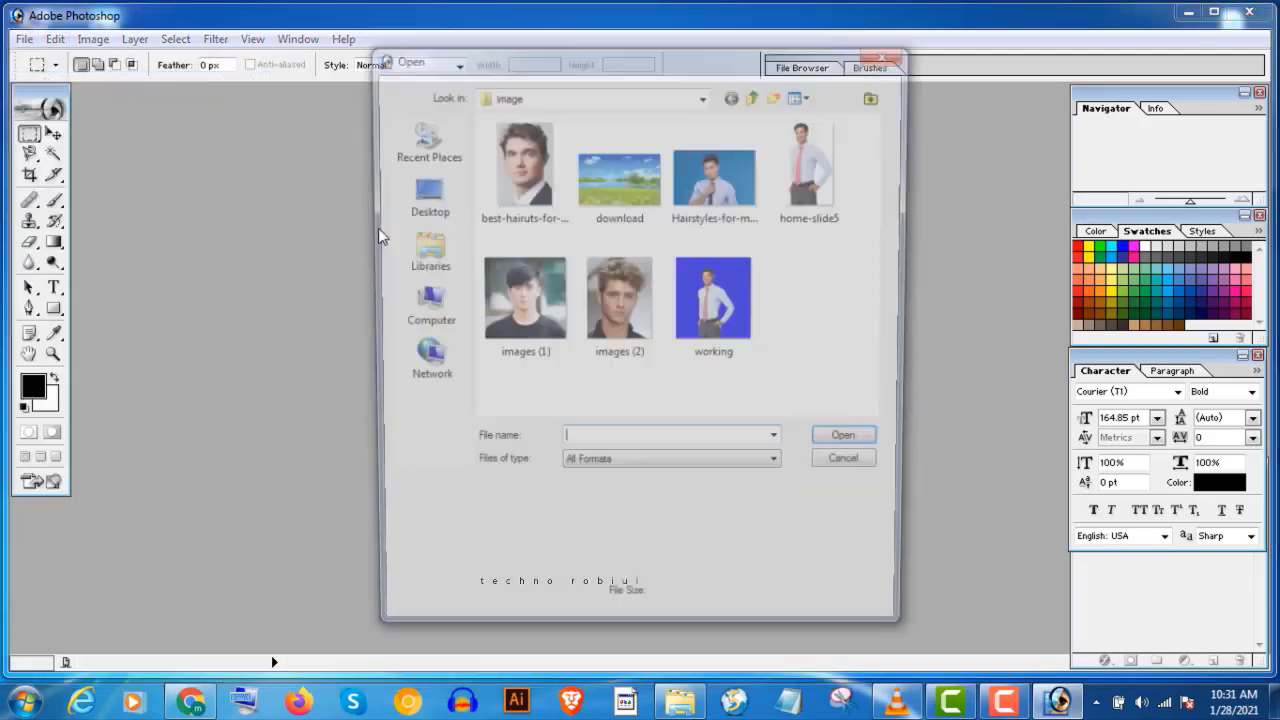
left_click(418, 204)
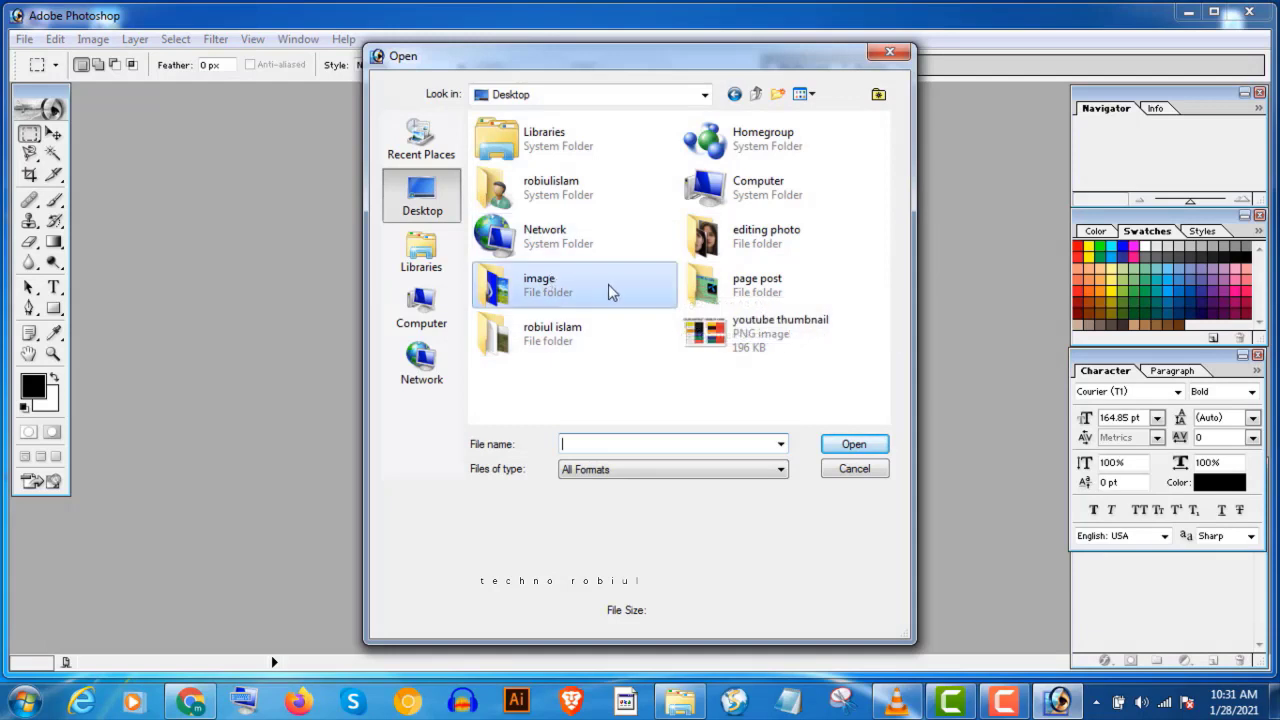
double_click(582, 288)
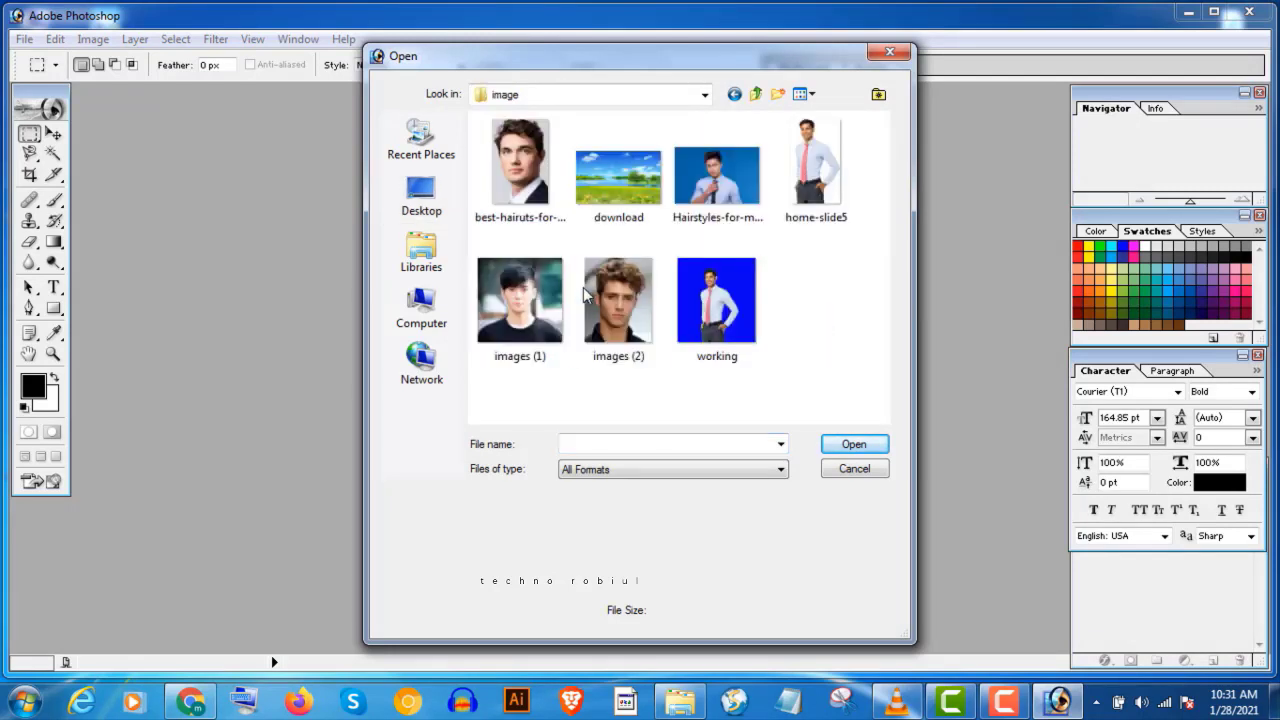
left_click(520, 170)
left_click(854, 451)
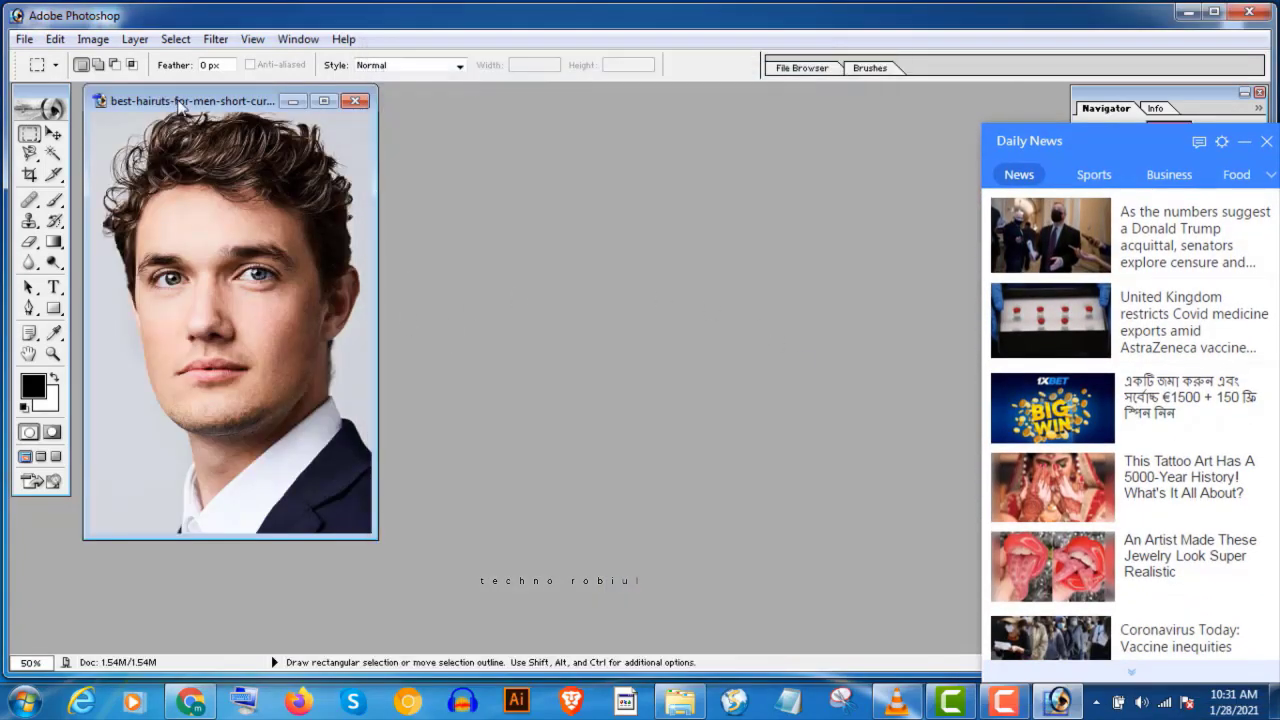
Step: Open Hairstyles-for-men-pompadour-1024x682 and images (2) from the image folder together in one go
left_click(24, 39)
left_click(86, 88)
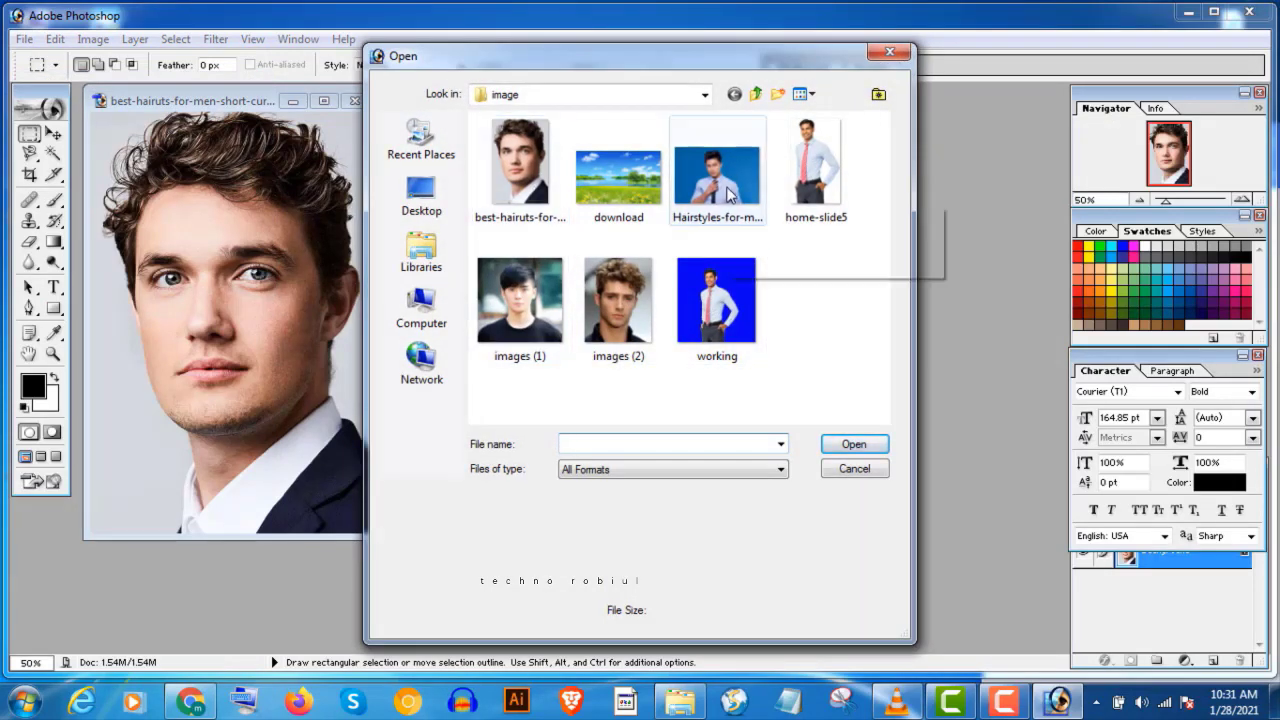
left_click(816, 180)
left_click(740, 300)
left_click(718, 205)
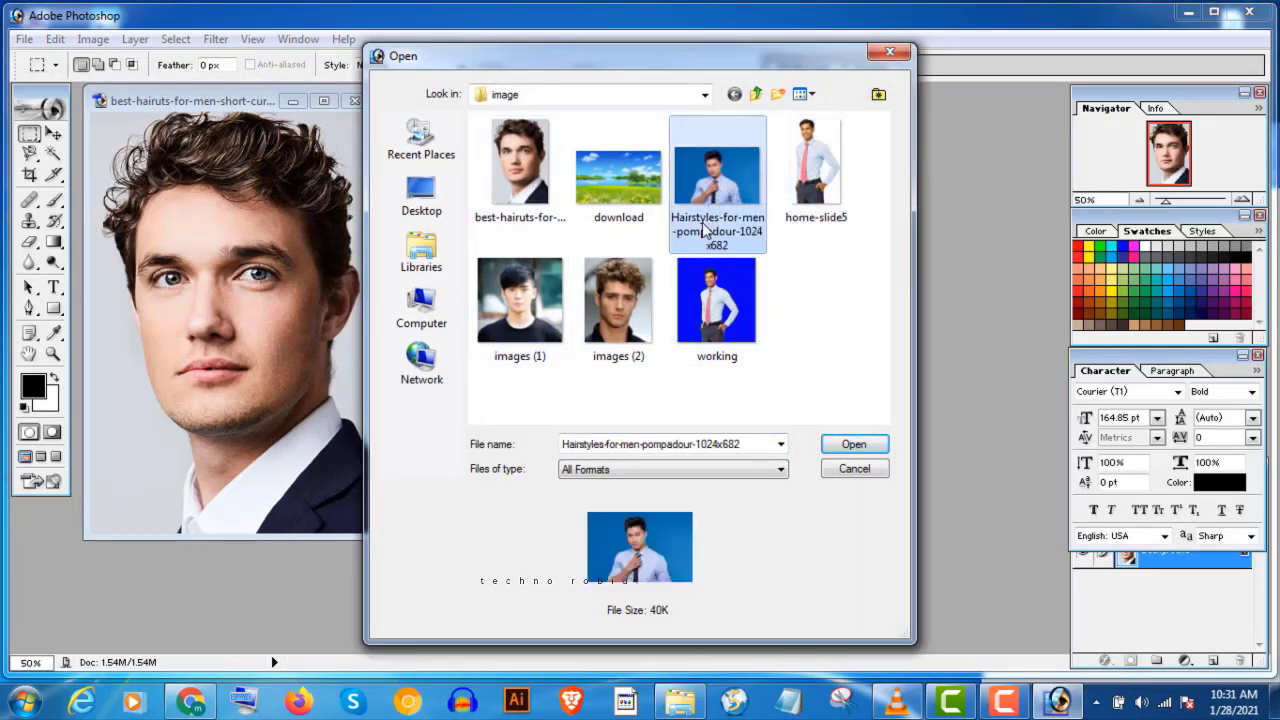
left_click(610, 325, "ctrl")
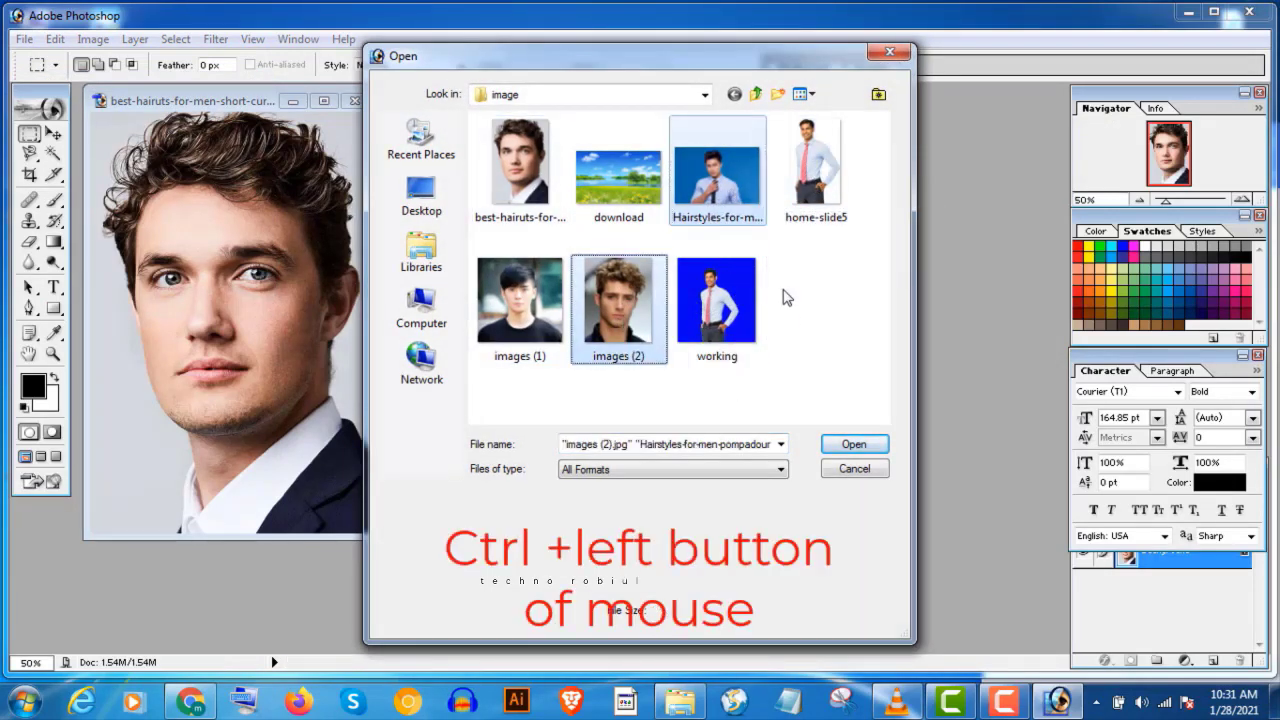
left_click(862, 449)
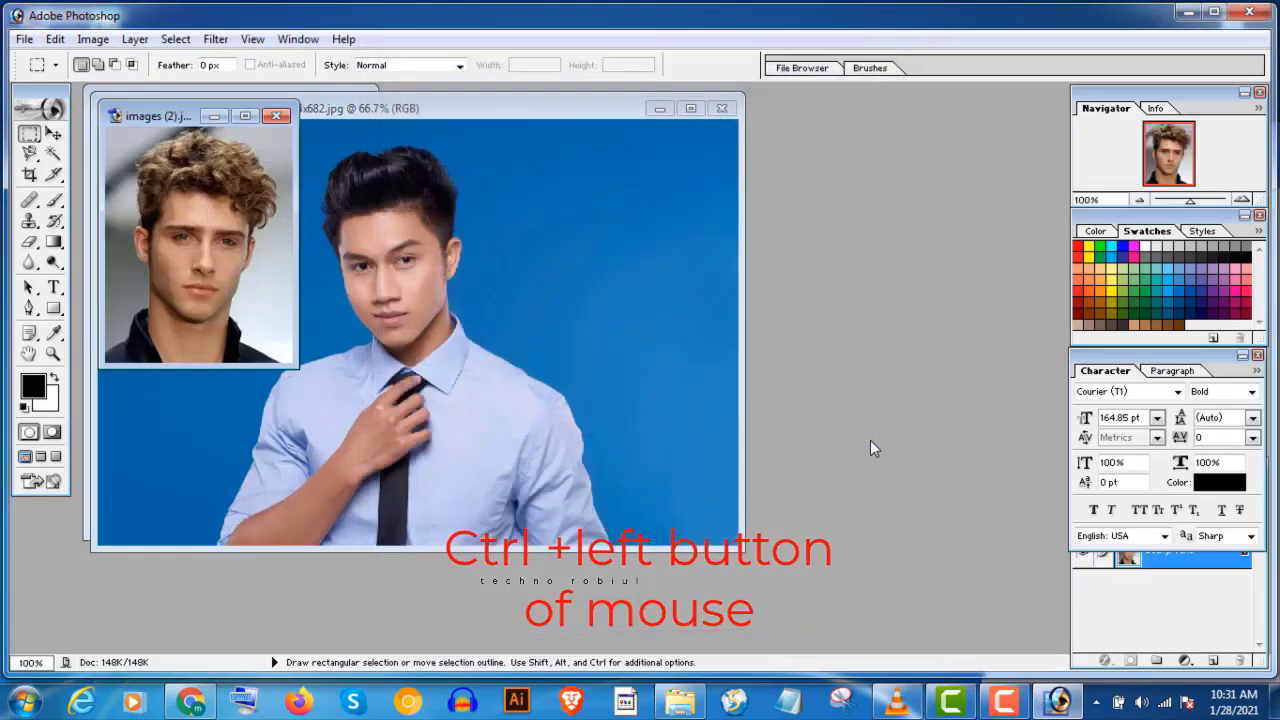
Step: Close the pompadour and images (2) documents, keeping only the first portrait open
left_click(721, 108)
left_click(362, 115)
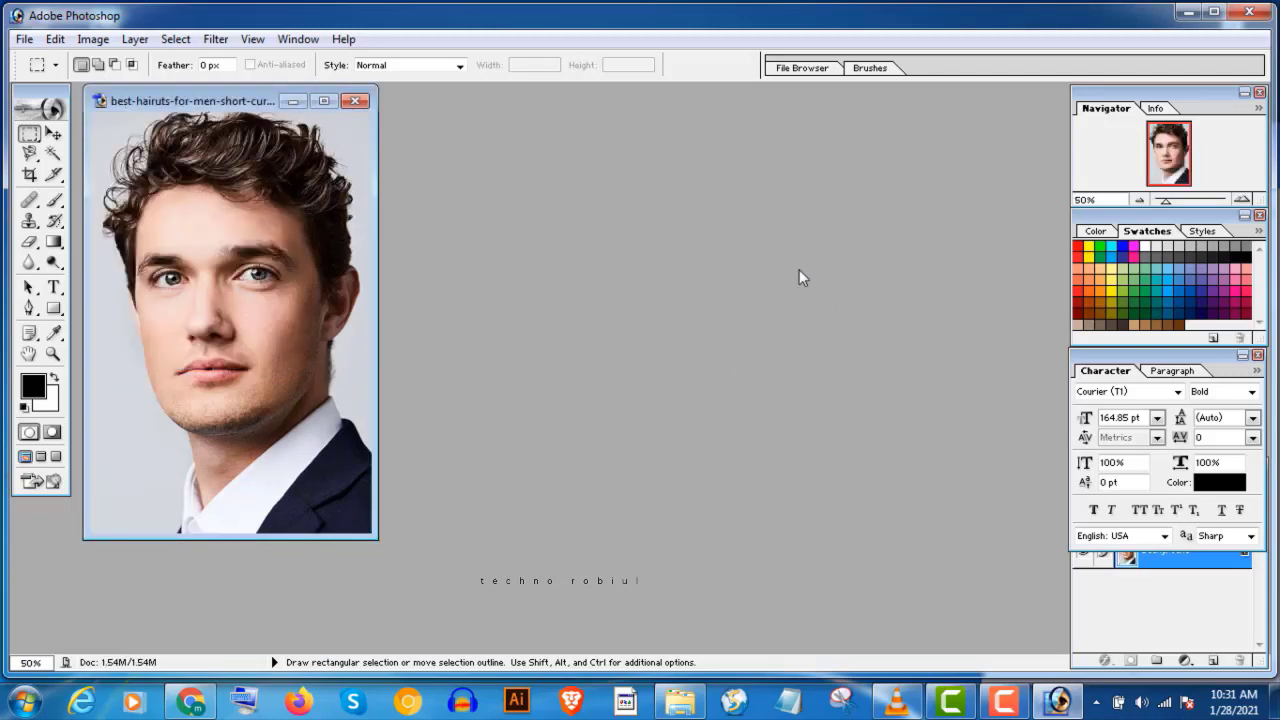
Step: Call up the Open dialog from the empty workspace and dismiss it, and minimize the program window to the desktop
double_click(770, 311)
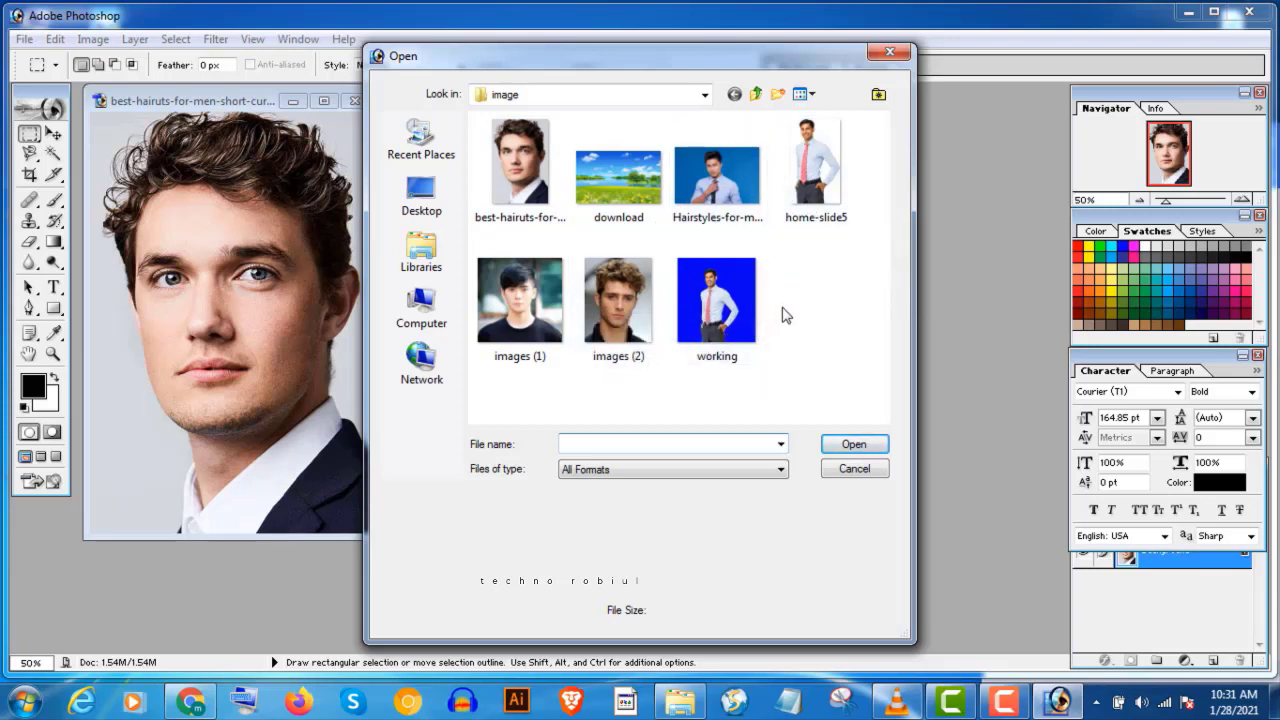
left_click(889, 52)
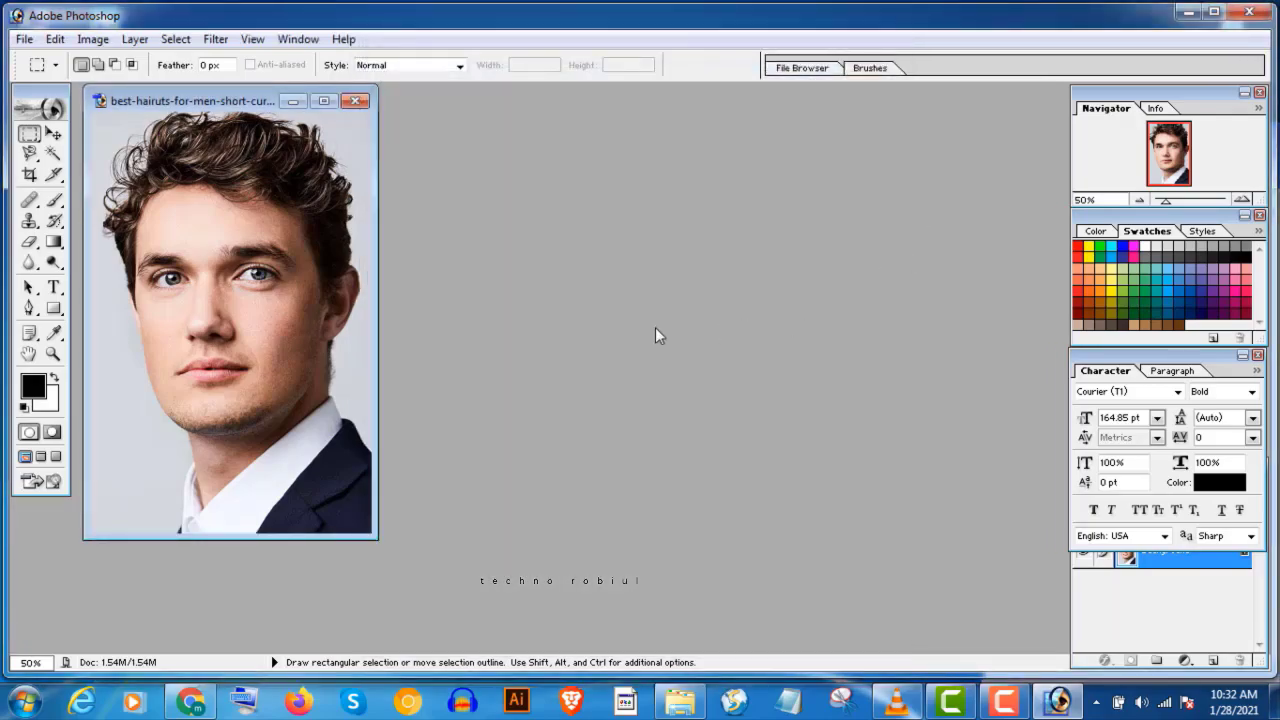
left_click(1188, 12)
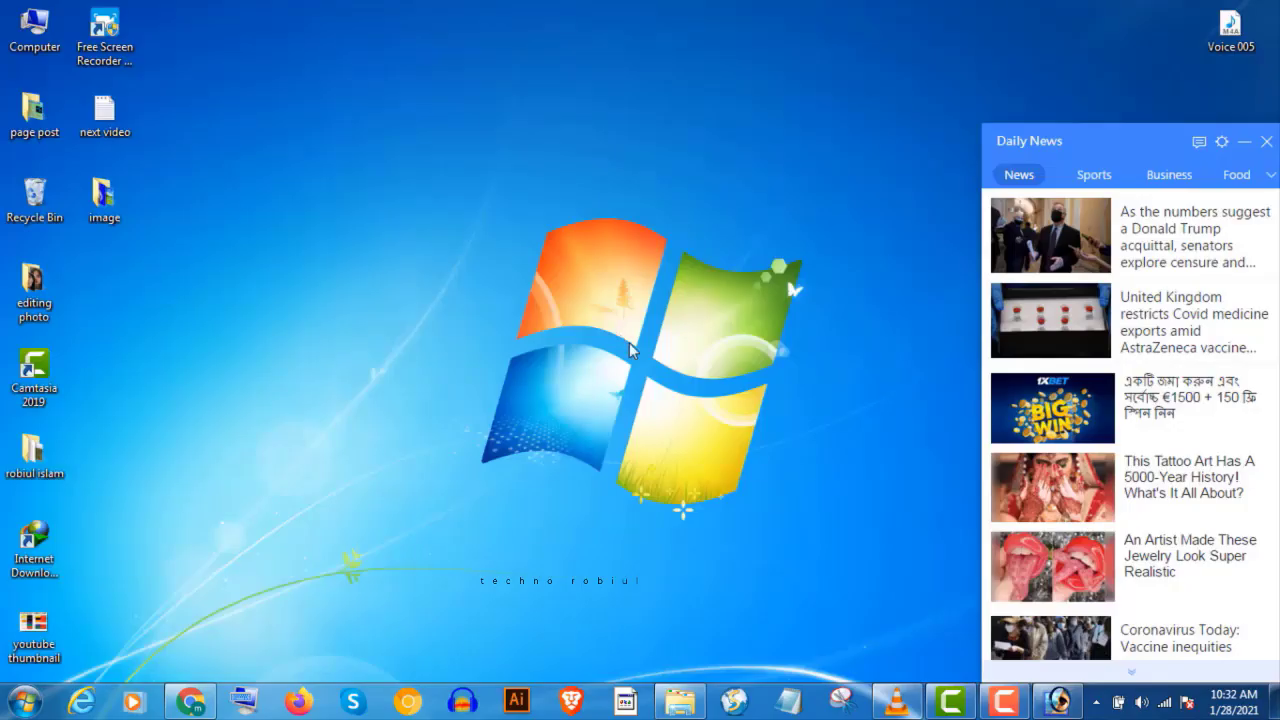
Step: Bring home-slide5 from the desktop's image folder into Photoshop, set its window beside the portrait, and close it
double_click(123, 203)
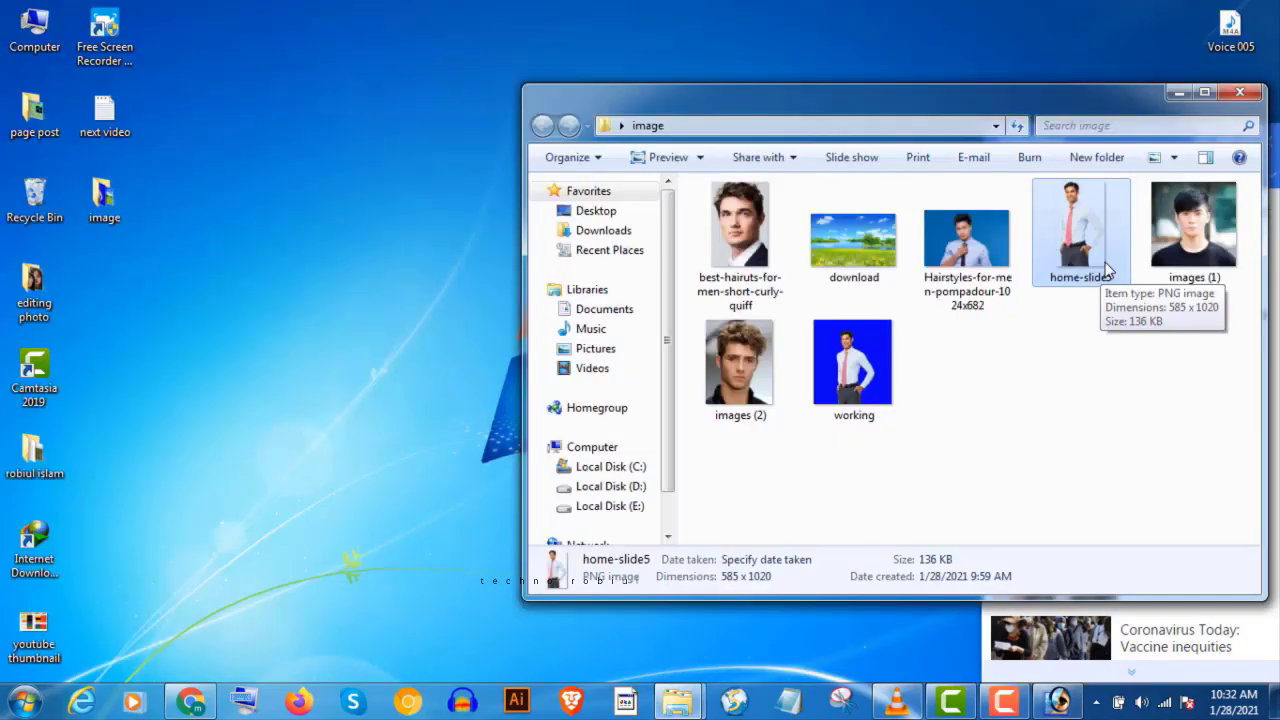
left_click_drag(1105, 270, 1060, 700)
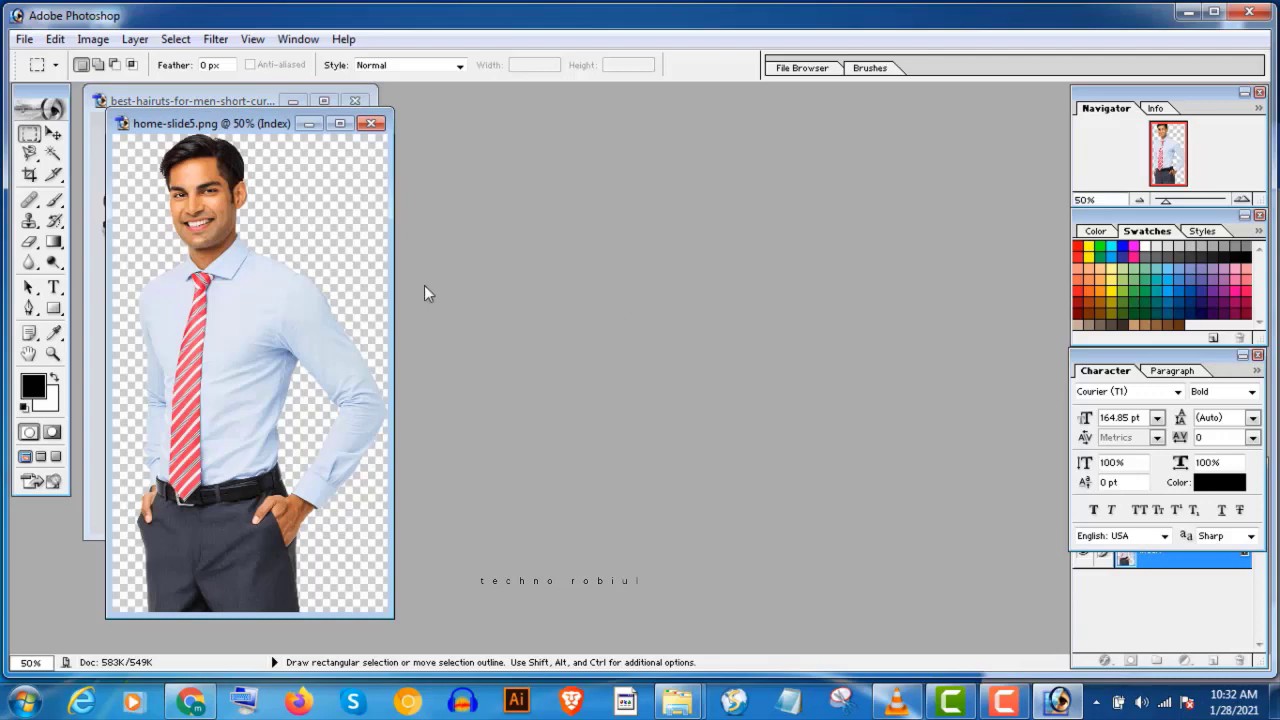
left_click_drag(391, 129, 893, 176)
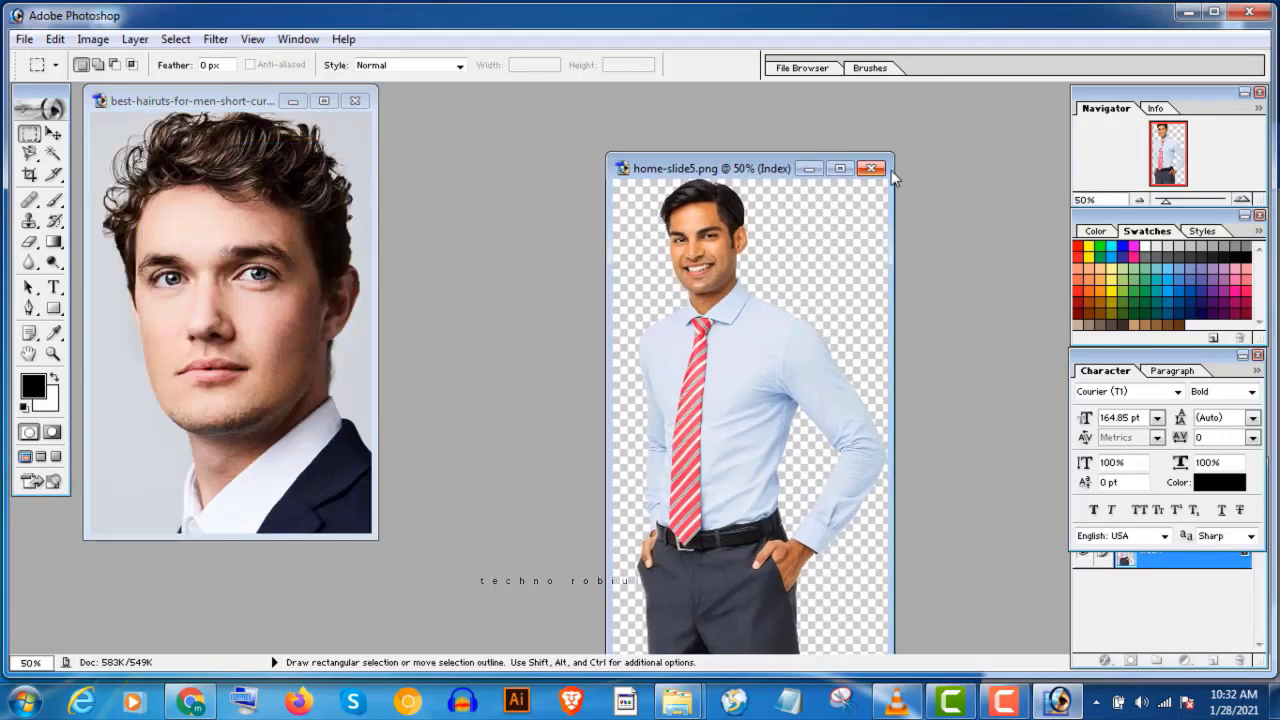
left_click(871, 168)
Step: Show the tool variants grouped under the Rectangular Marquee Tool, and reposition the portrait's window in the workspace
left_click_drag(257, 102, 373, 123)
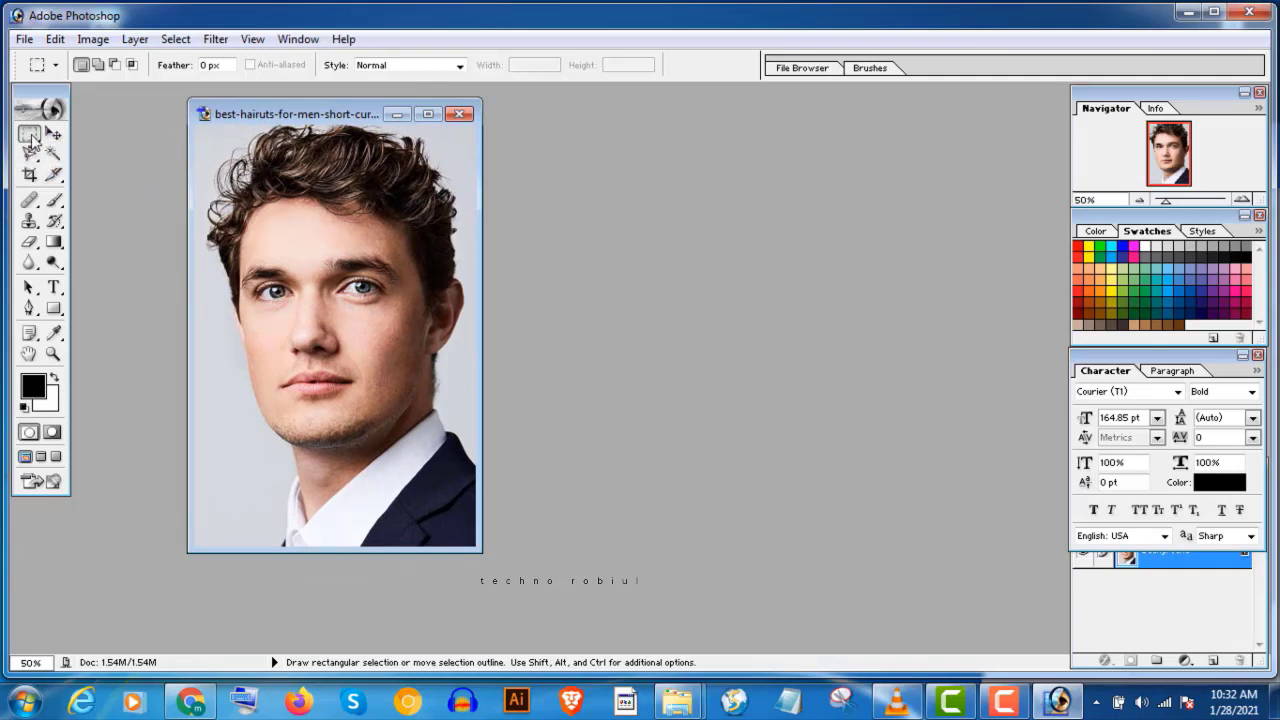
left_click_drag(30, 139, 128, 140)
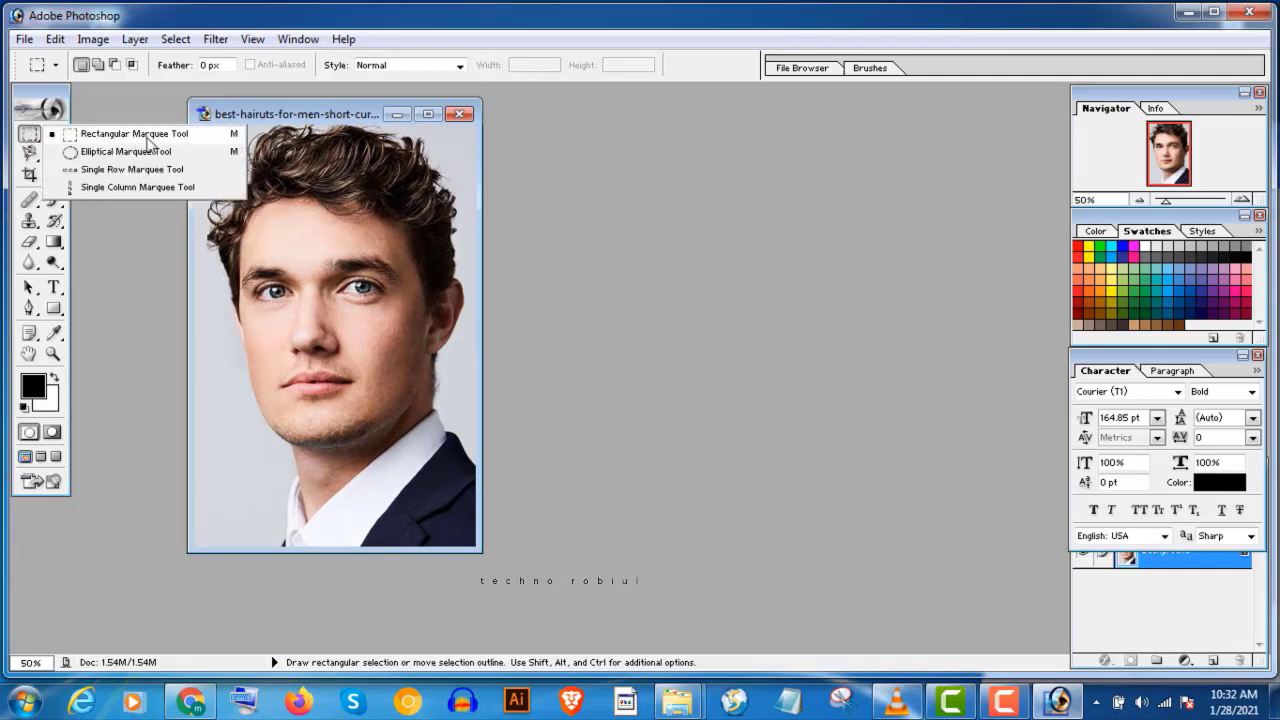
left_click(31, 141)
right_click(31, 141)
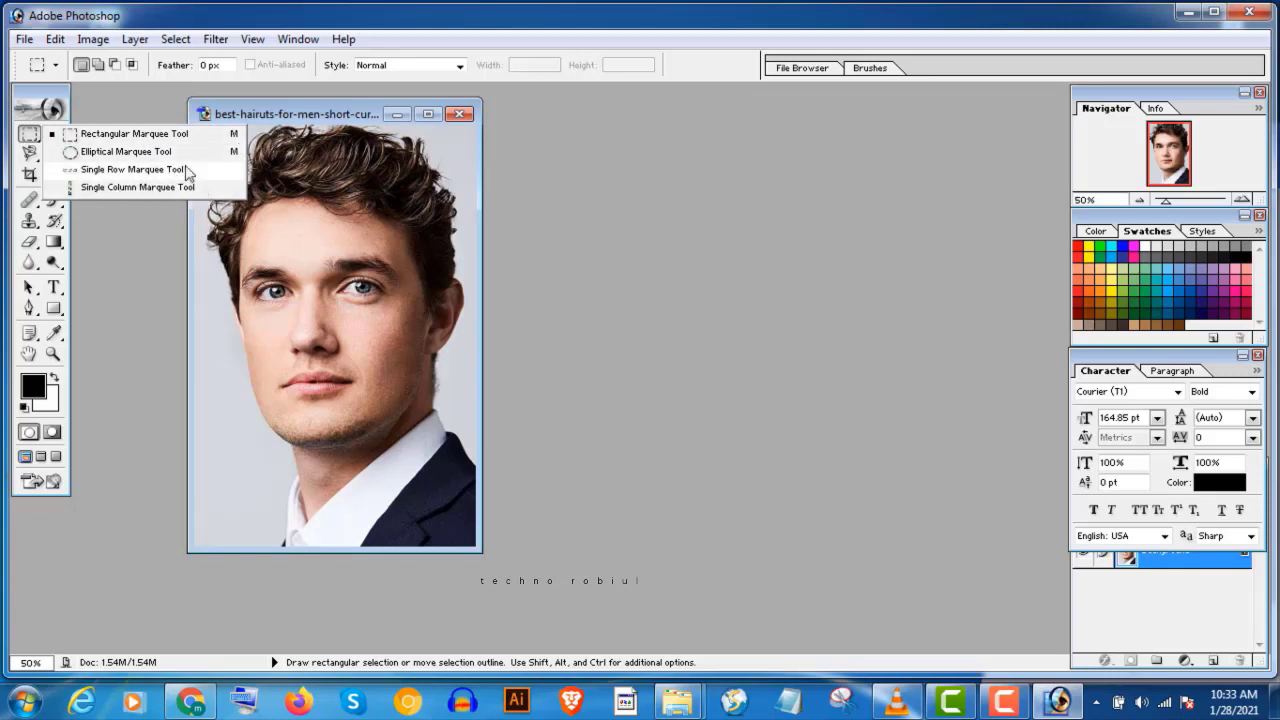
left_click(30, 134)
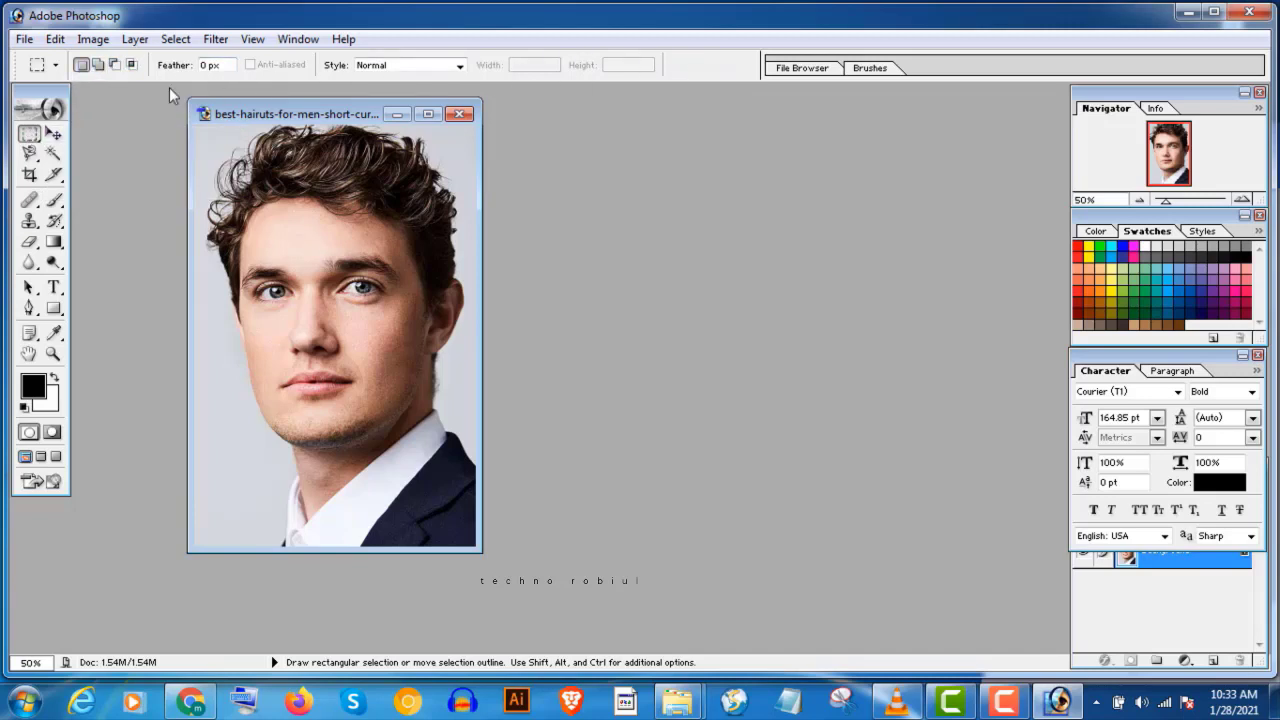
left_click_drag(344, 114, 322, 111)
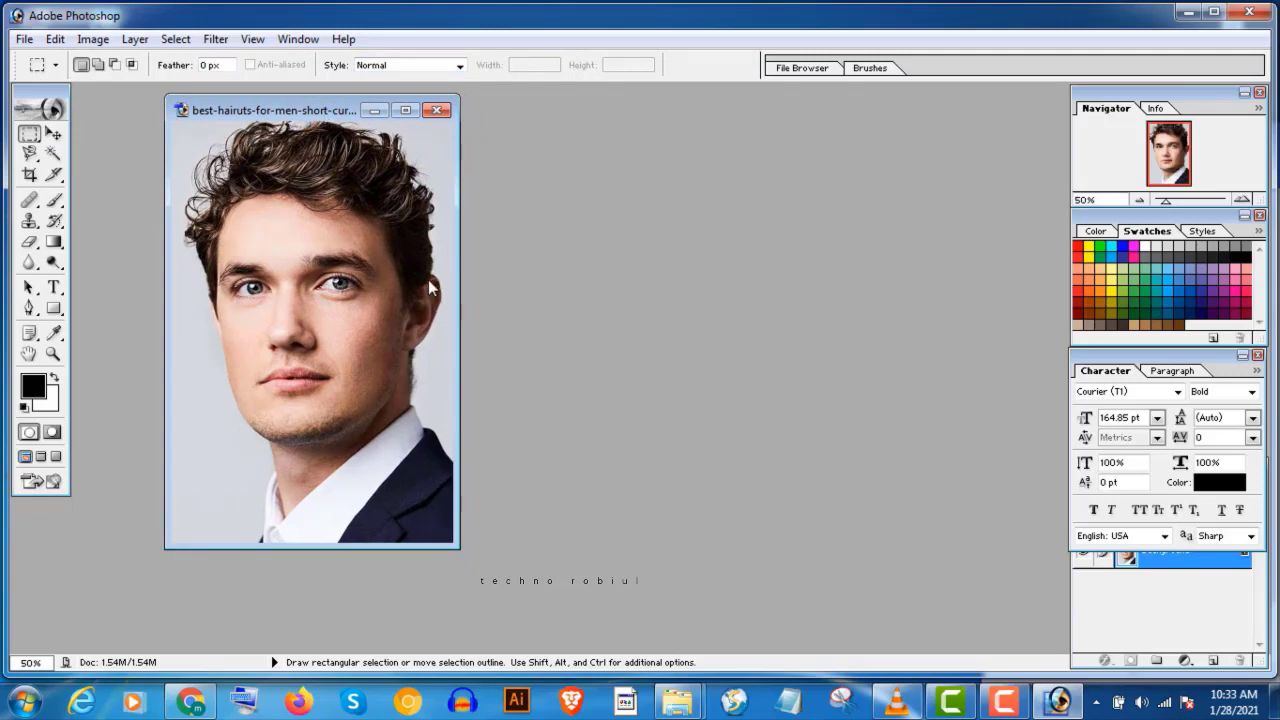
left_click(24, 39)
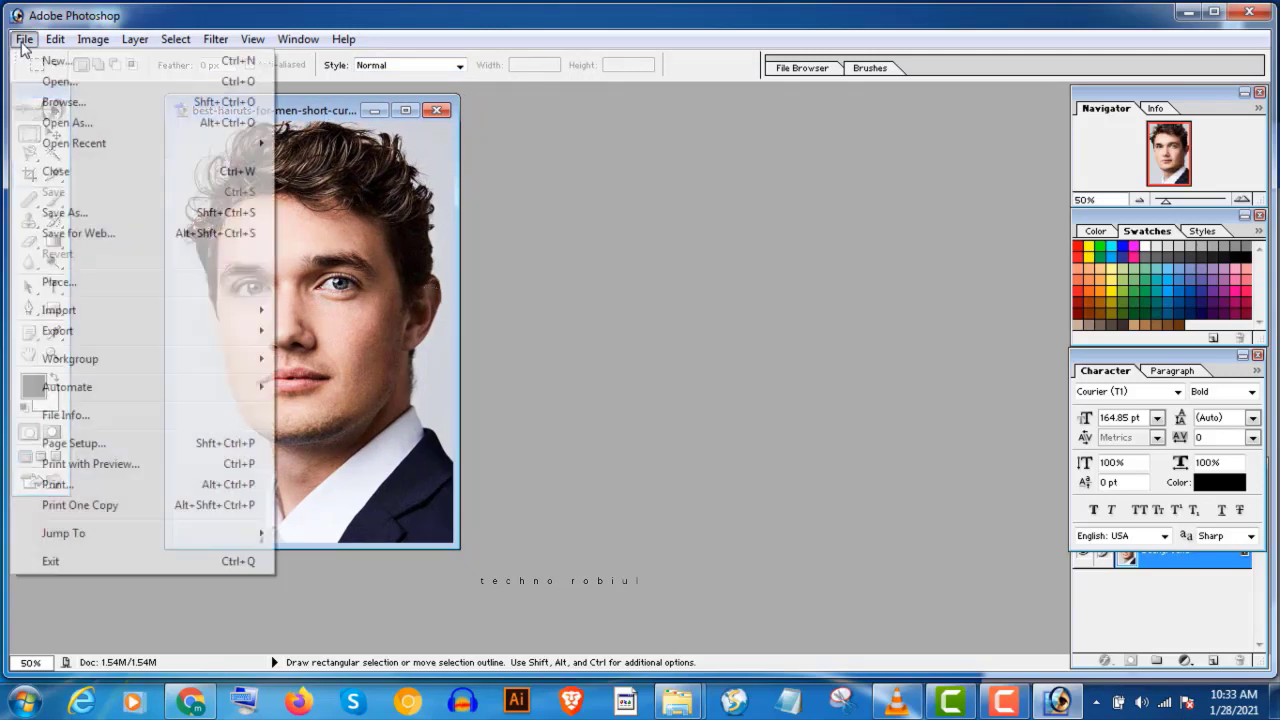
left_click(131, 64)
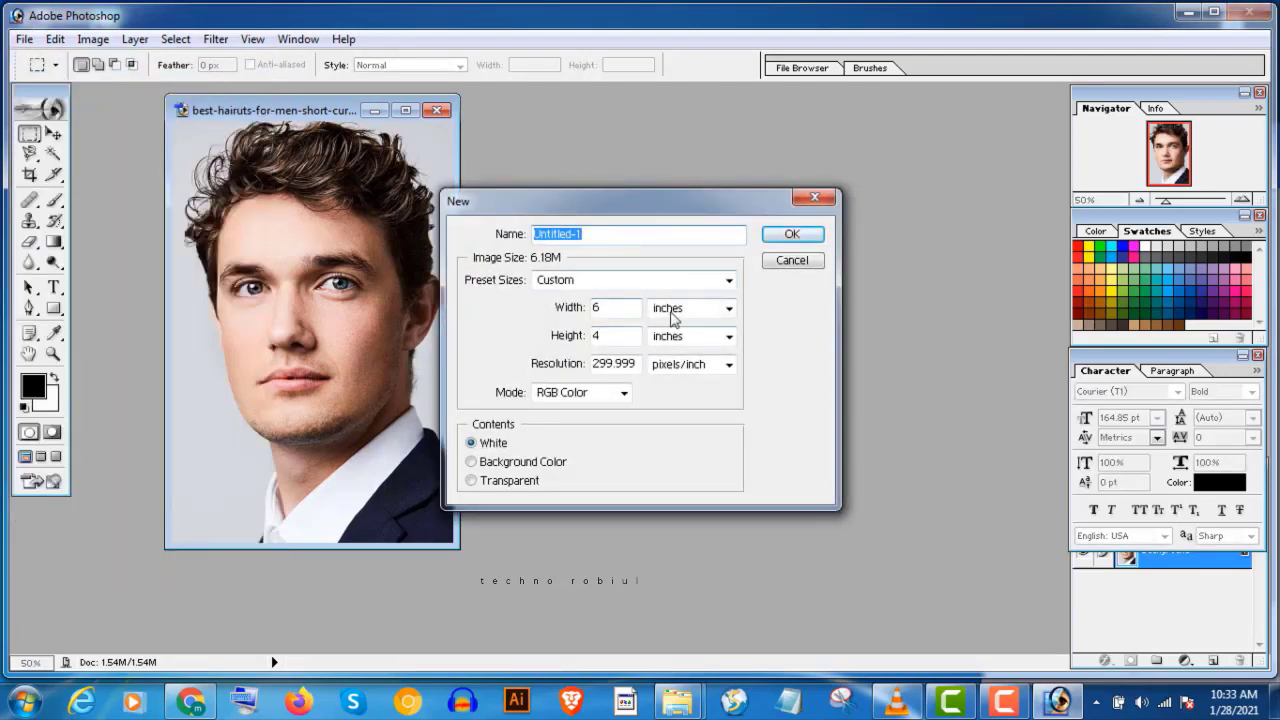
left_click(814, 197)
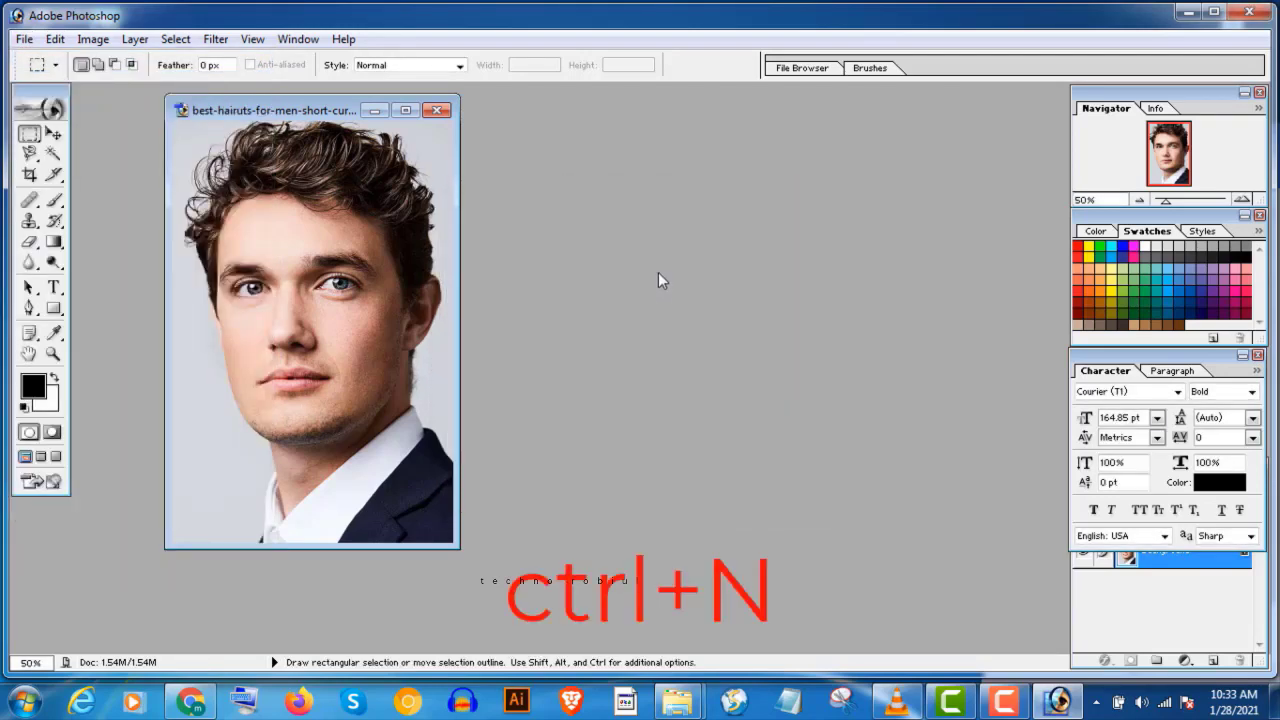
Step: Start a new document using the 1280 x 720 HDTV 720P preset size
key("ctrl+n")
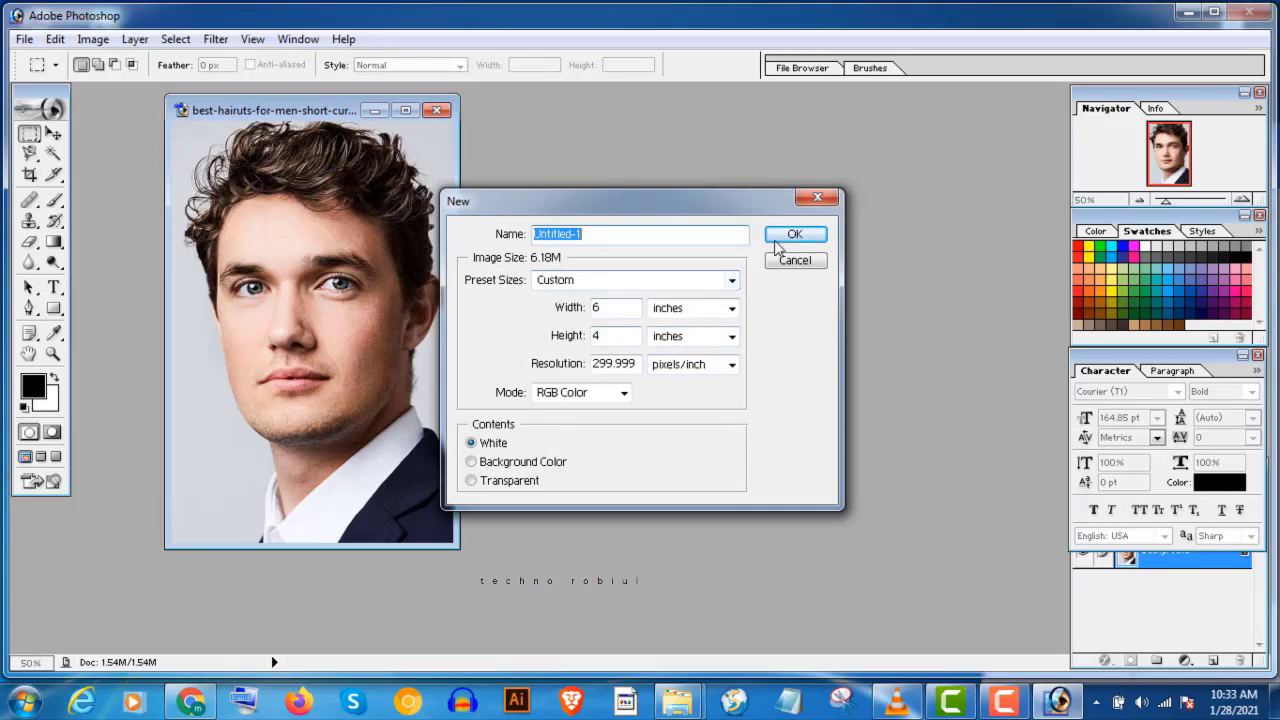
left_click(733, 284)
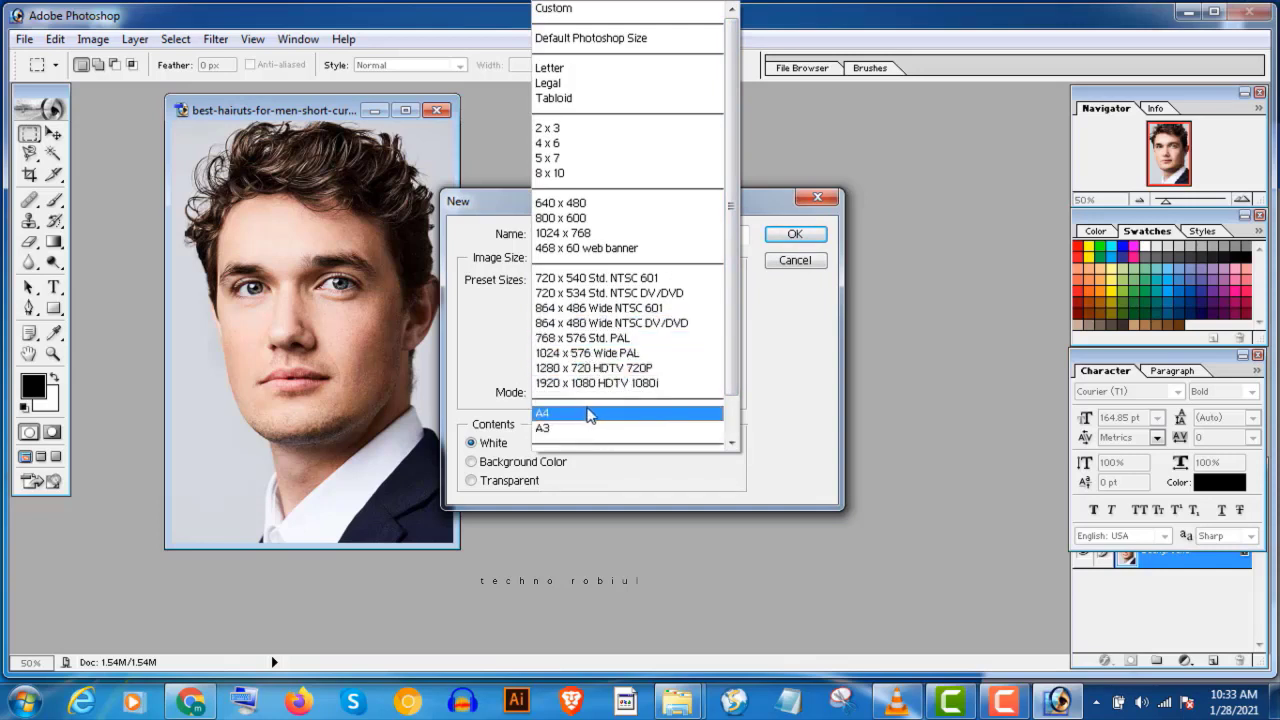
left_click(660, 370)
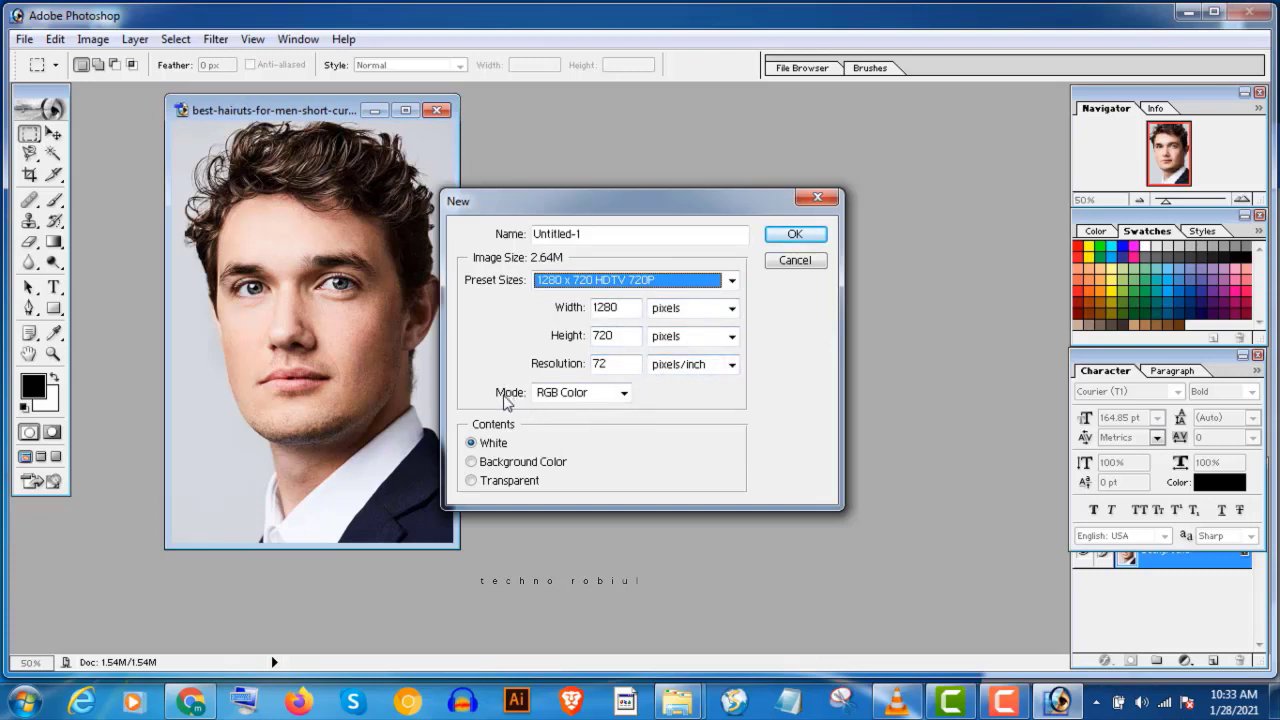
Step: Browse the new document's colour modes, switching it to CMYK Color and back to RGB Color
left_click(623, 393)
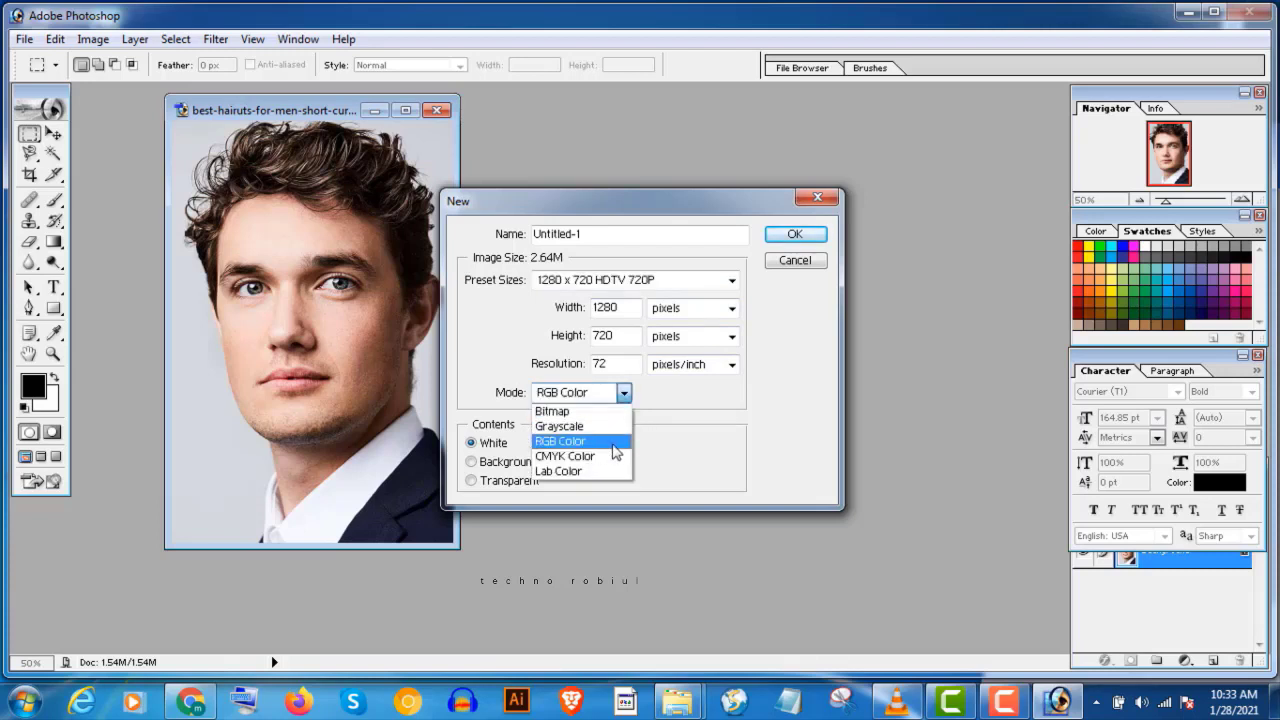
left_click(624, 394)
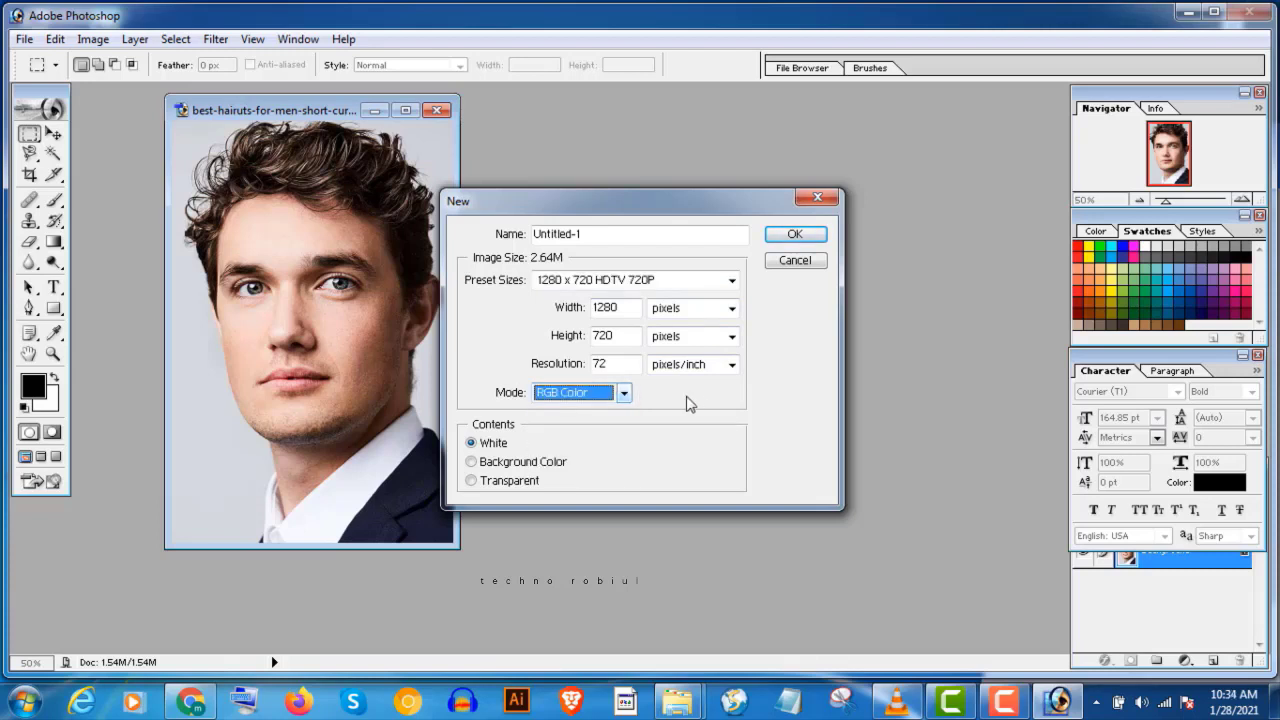
left_click(624, 394)
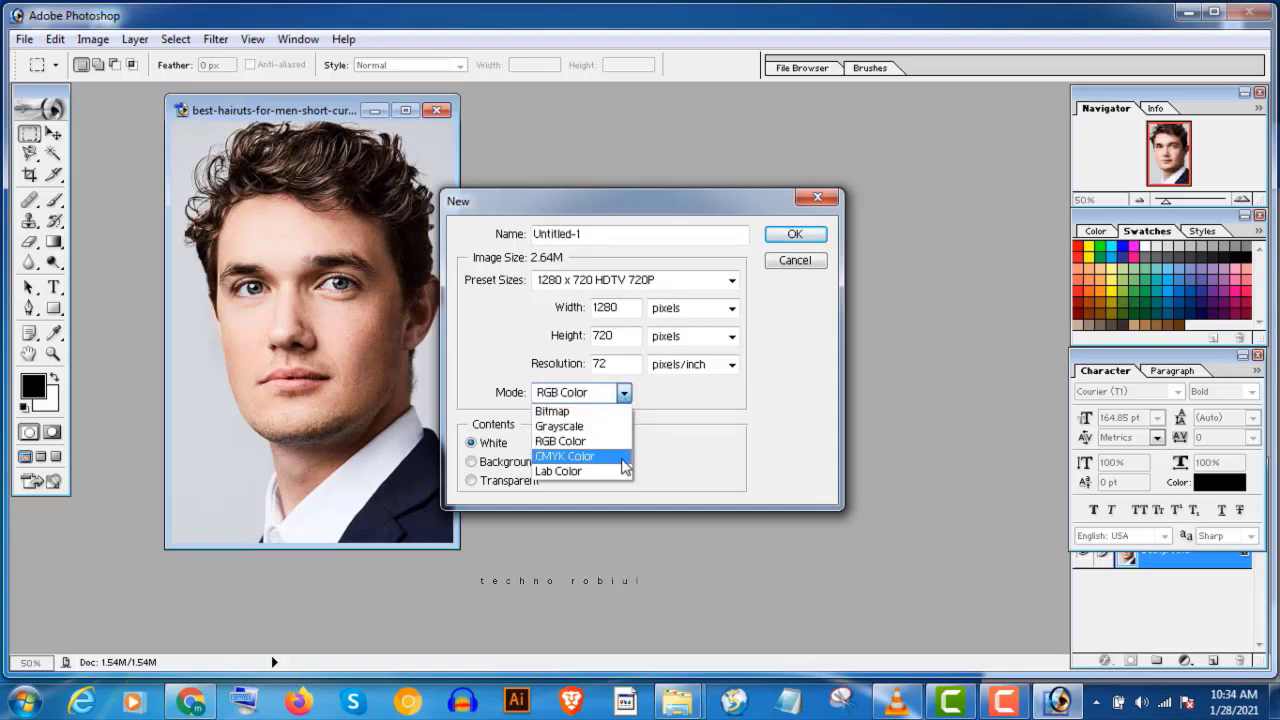
left_click(678, 416)
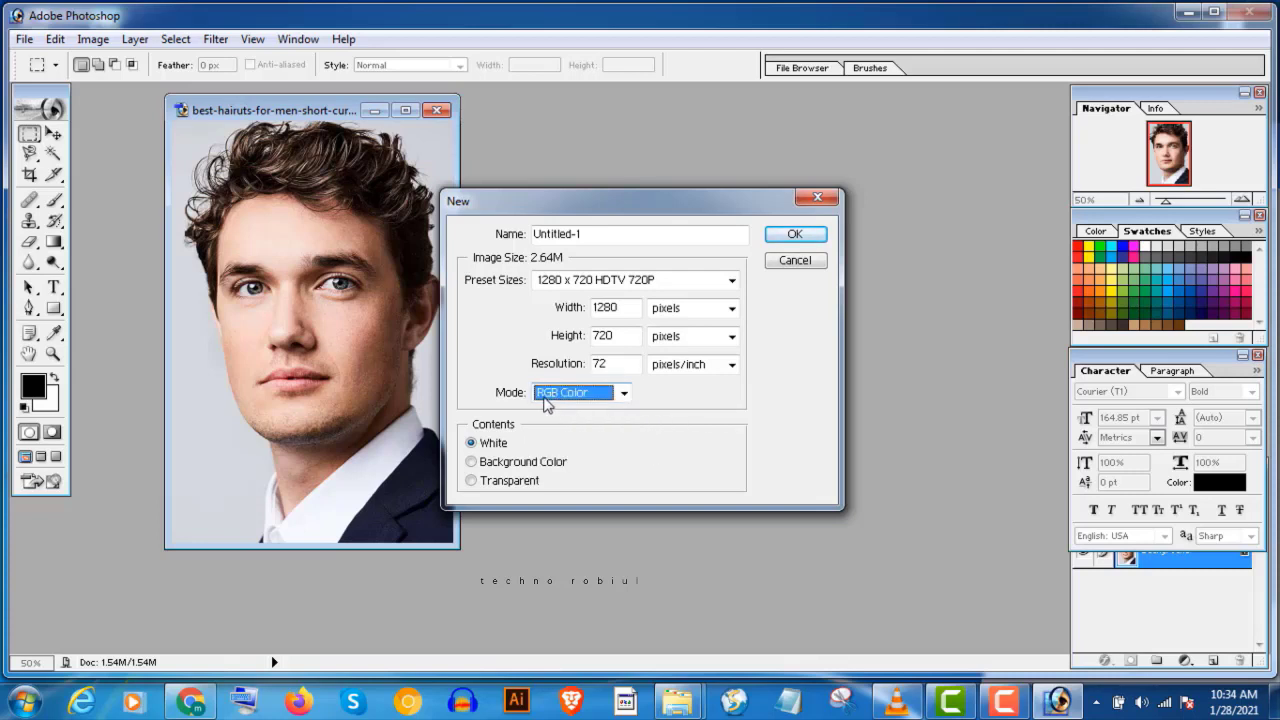
left_click(626, 394)
left_click(595, 458)
left_click(671, 394)
left_click(612, 393)
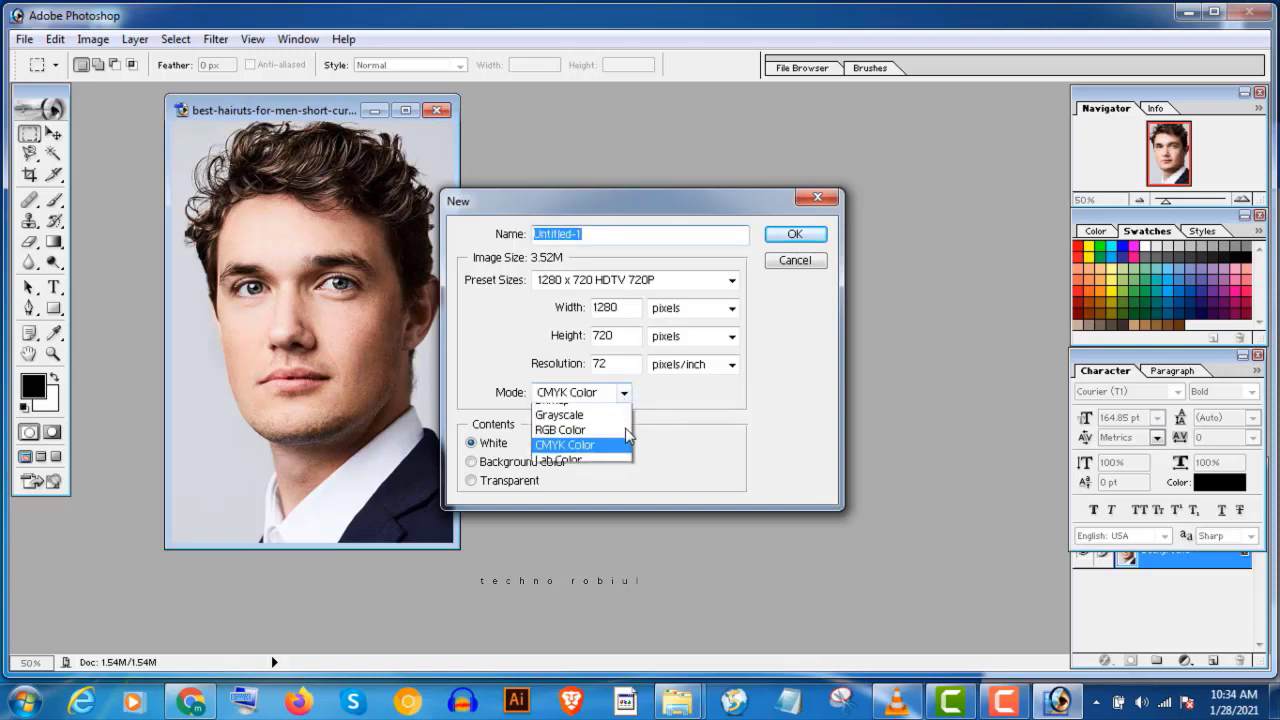
left_click(575, 443)
left_click(714, 410)
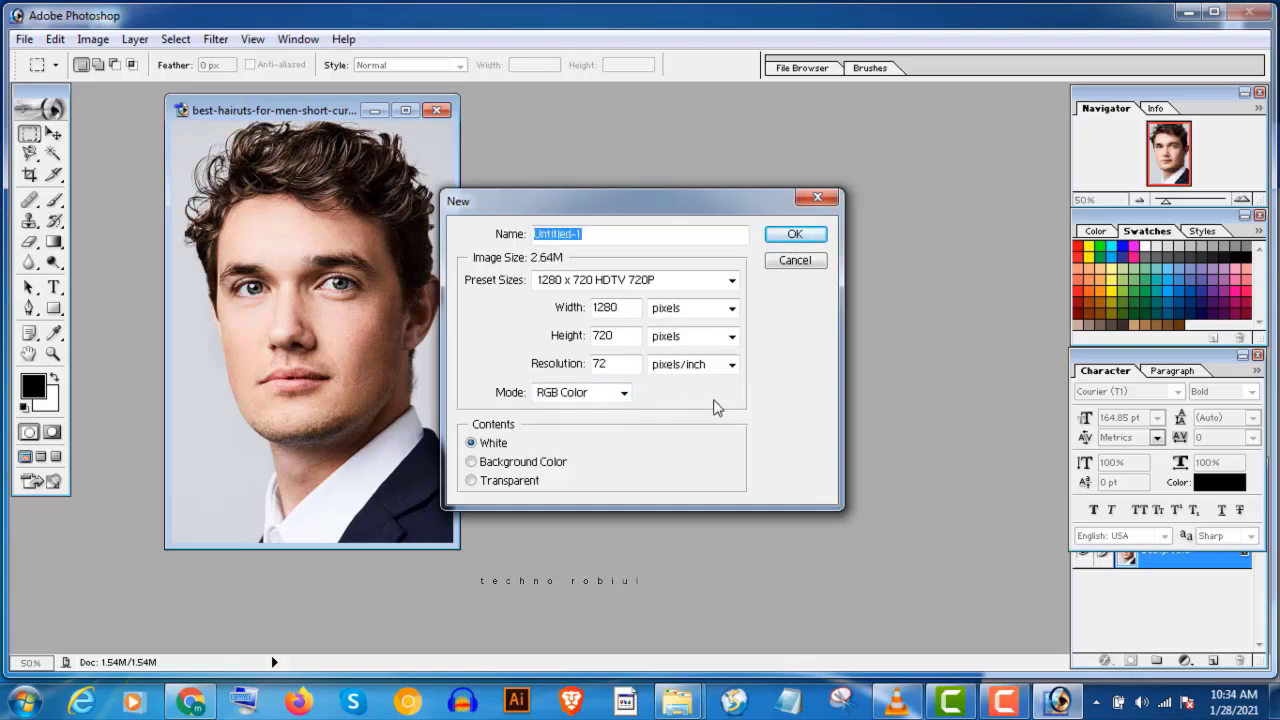
Step: Create the blank document and arrange its window, reduced in size, side by side with the portrait
left_click(795, 235)
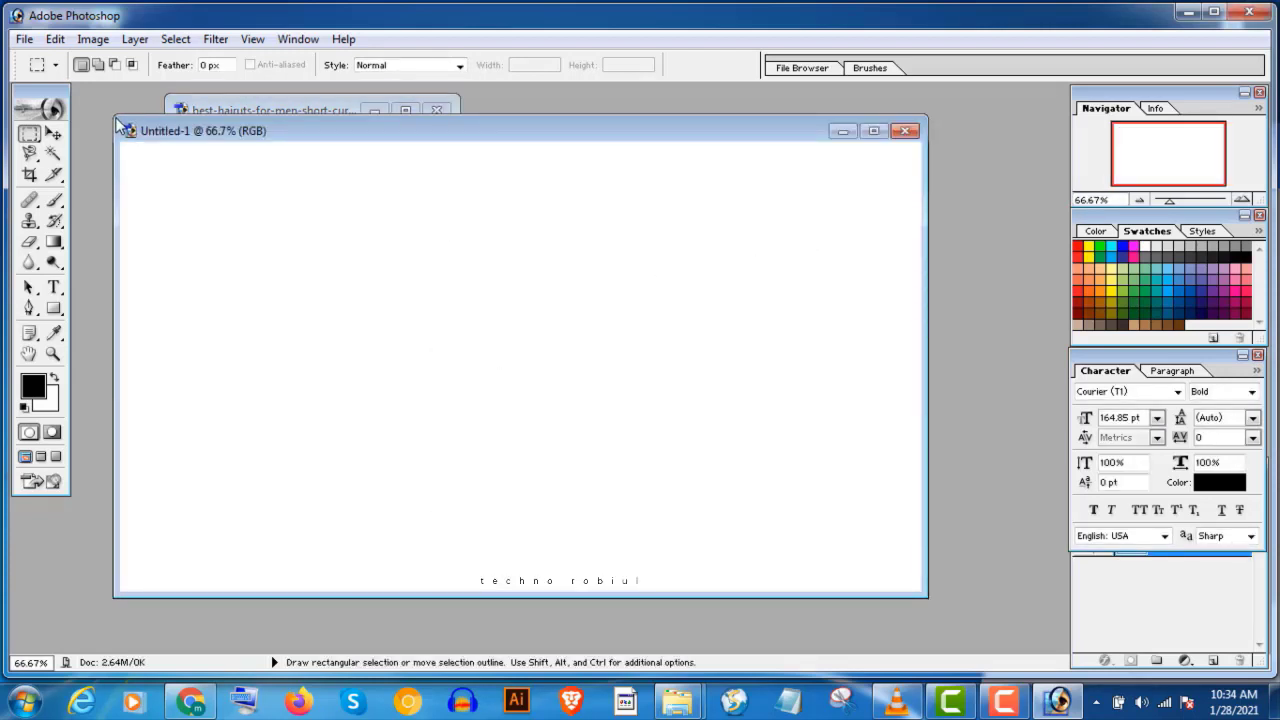
left_click_drag(116, 126, 428, 162)
left_click_drag(652, 165, 780, 156)
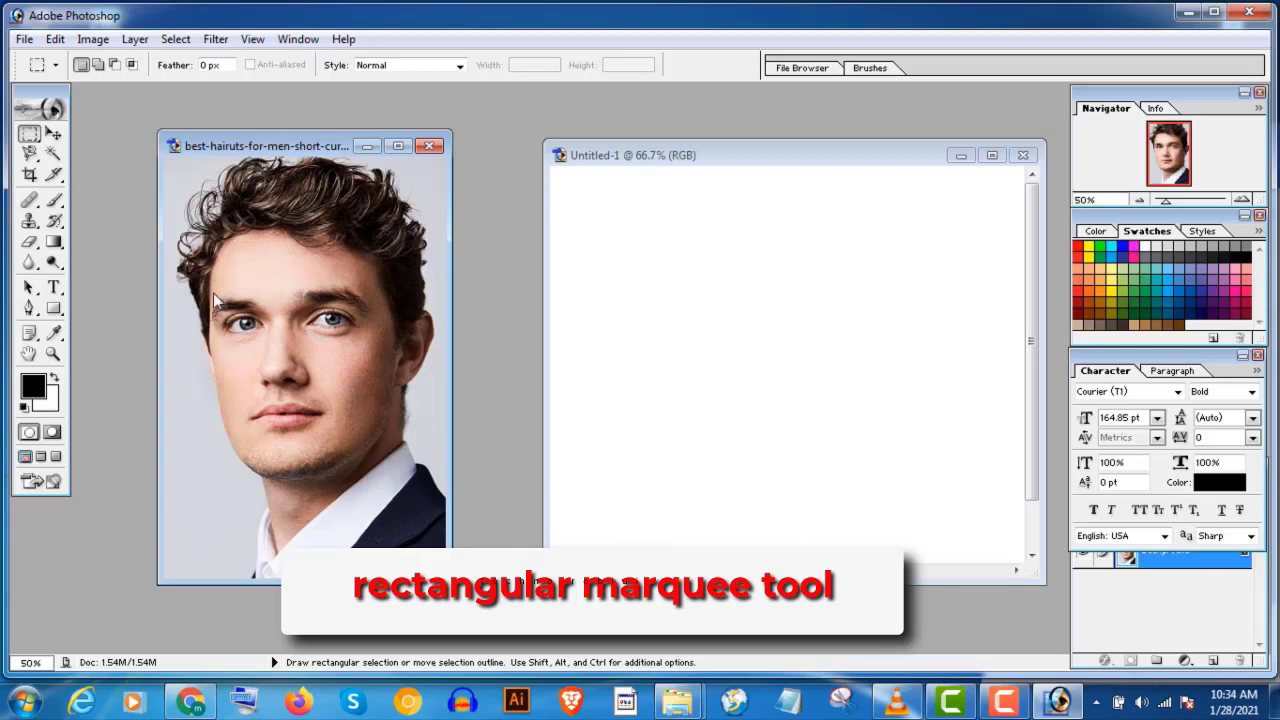
Step: Select a rectangle around both eyes of the portrait and move a copy into the upper part of Untitled-1
left_click_drag(213, 293, 366, 346)
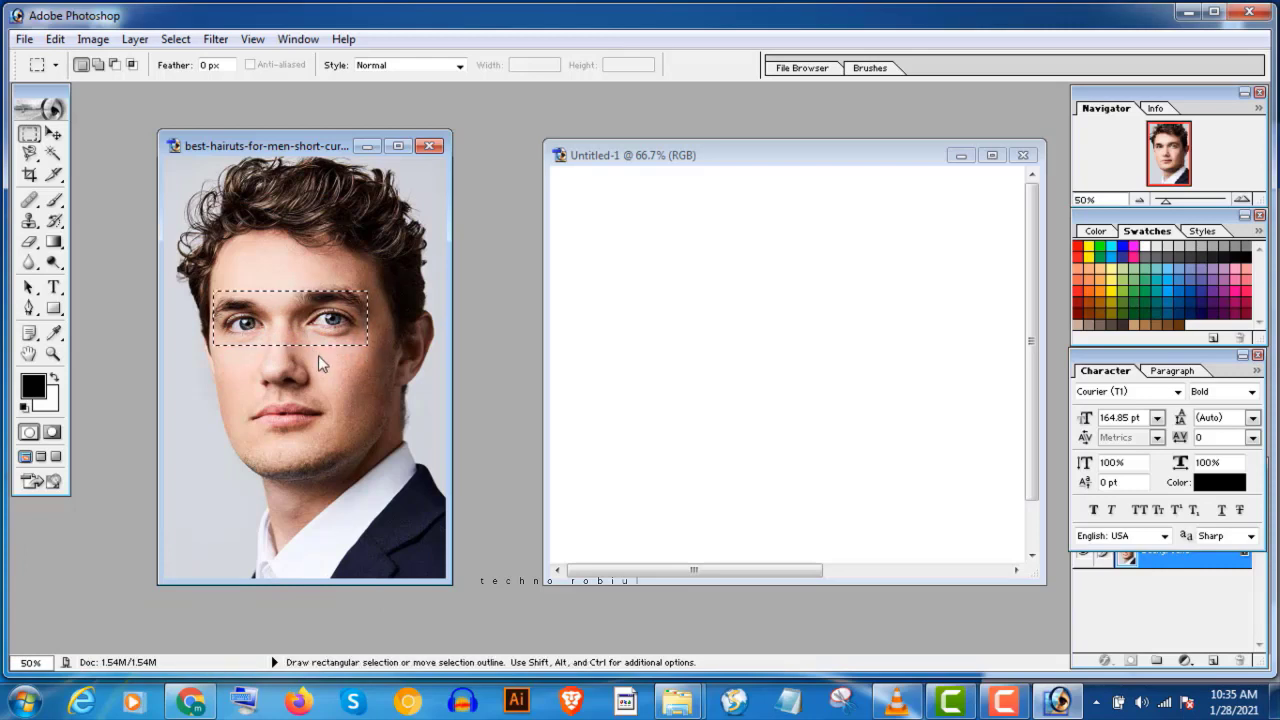
left_click(54, 132)
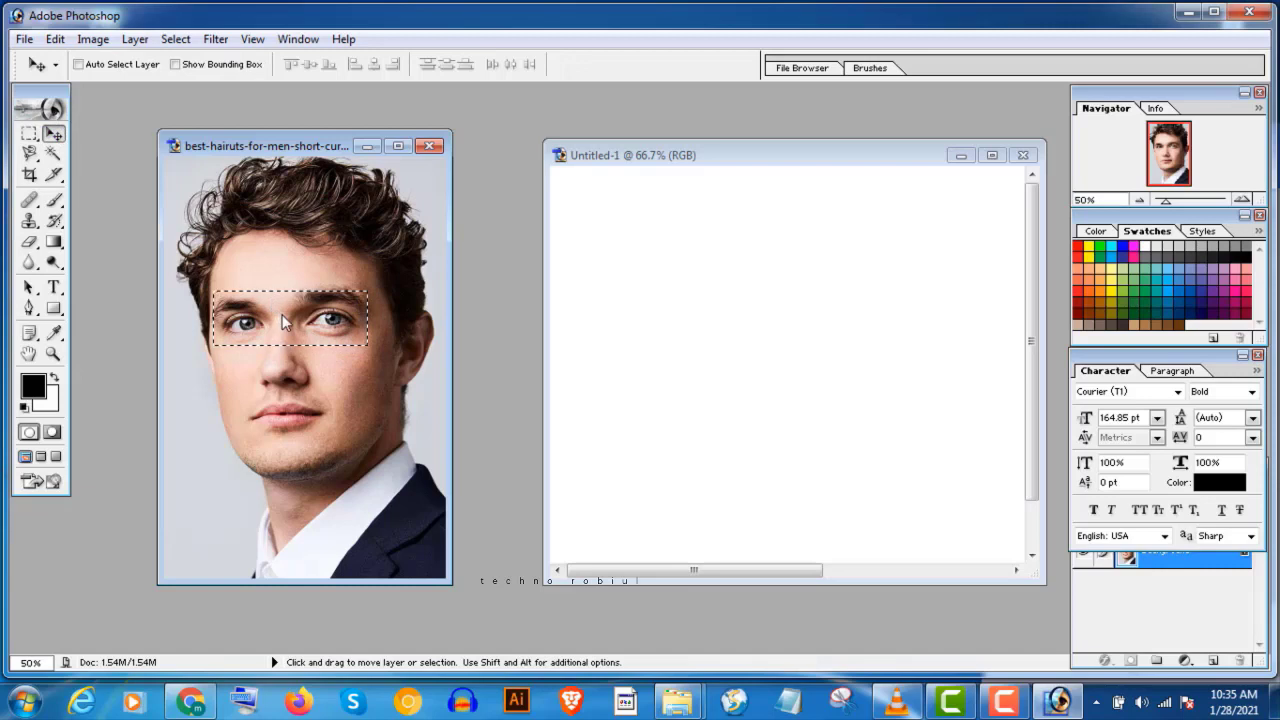
left_click_drag(282, 314, 810, 235)
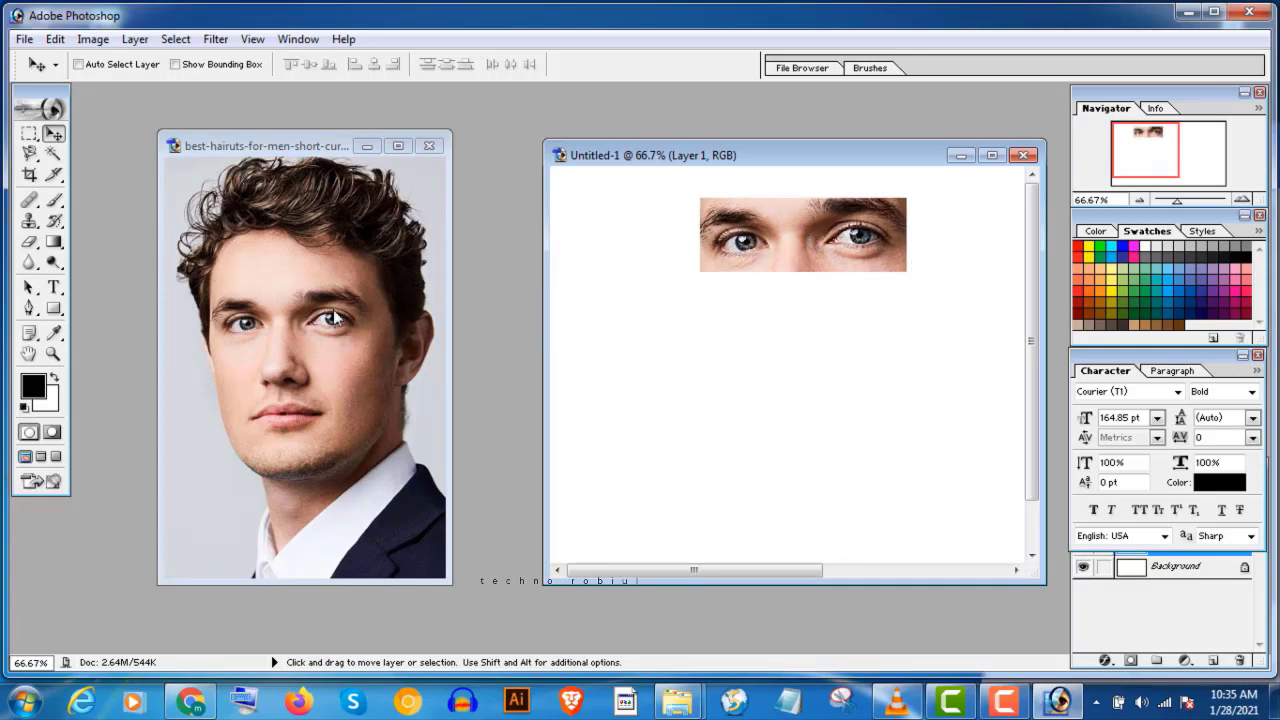
Step: Copy the selected eye area and paste it into Untitled-1, placing it at the upper left, overlapping the first strip
left_click(230, 296)
key("ctrl+c")
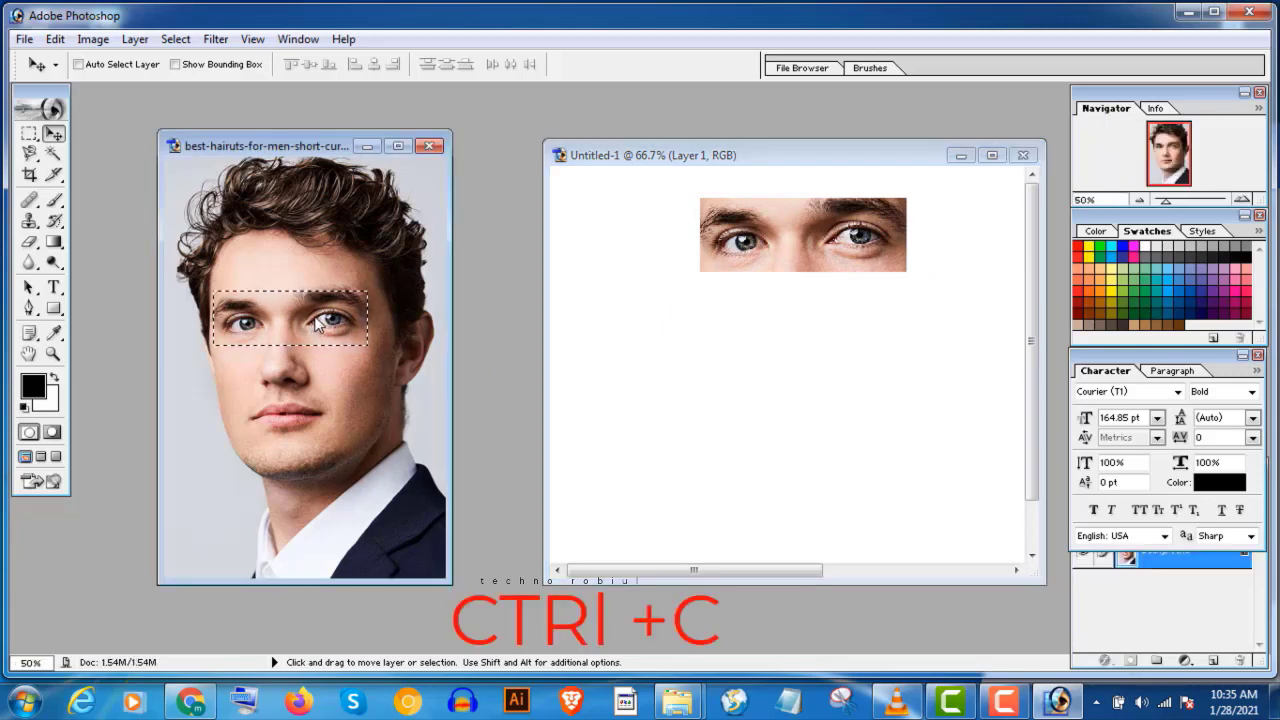
left_click(721, 348)
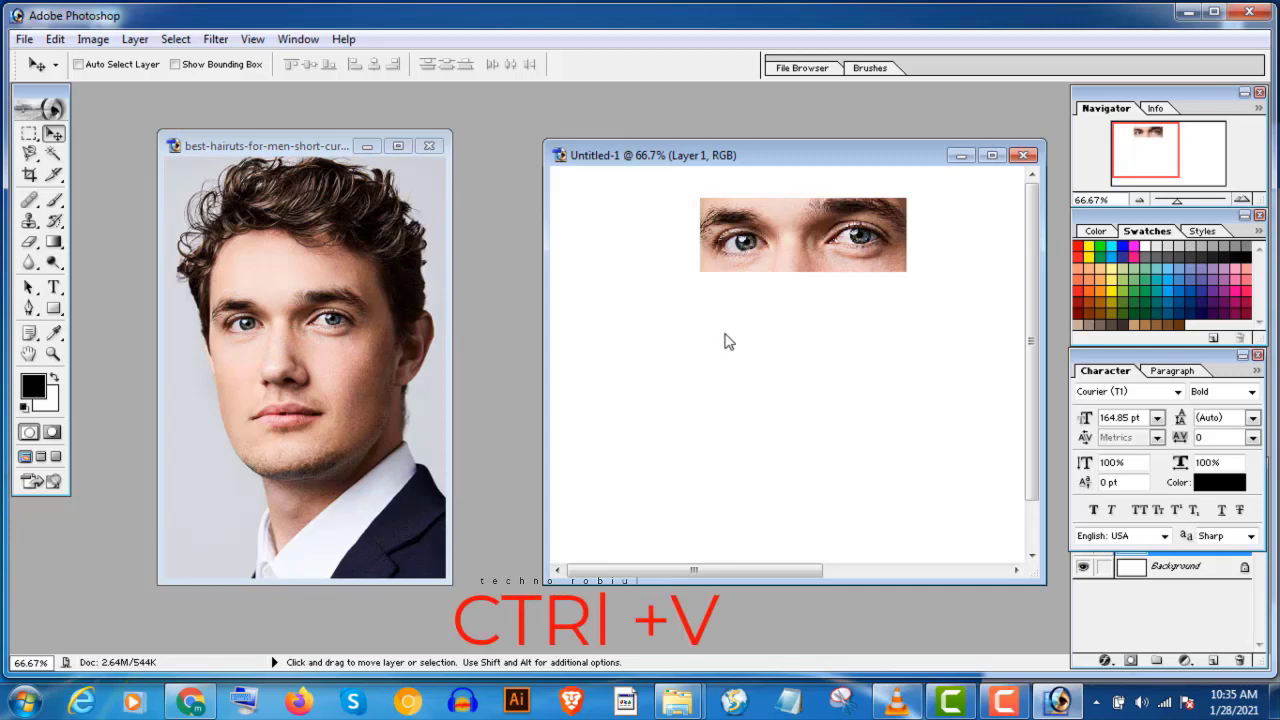
key("ctrl+v")
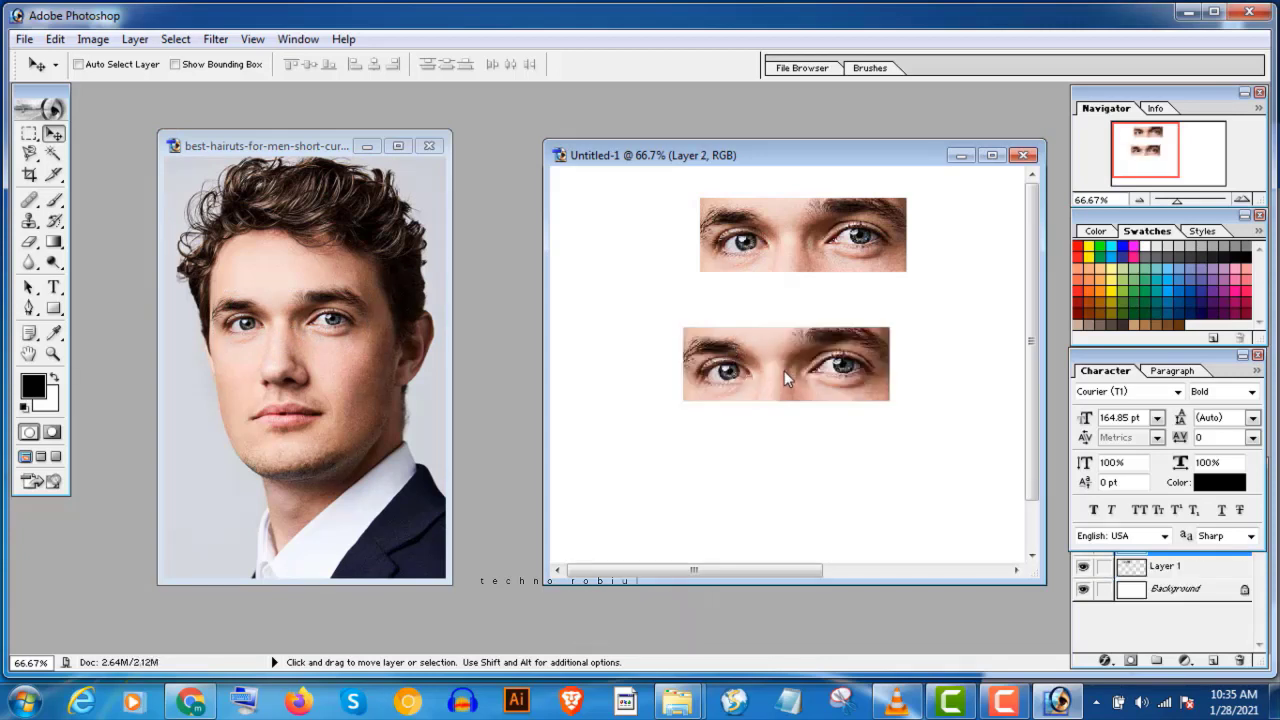
left_click_drag(781, 370, 678, 226)
Step: Set the Rectangular Marquee Tool to Add to selection and clear the eye-area selection in the portrait
key("m")
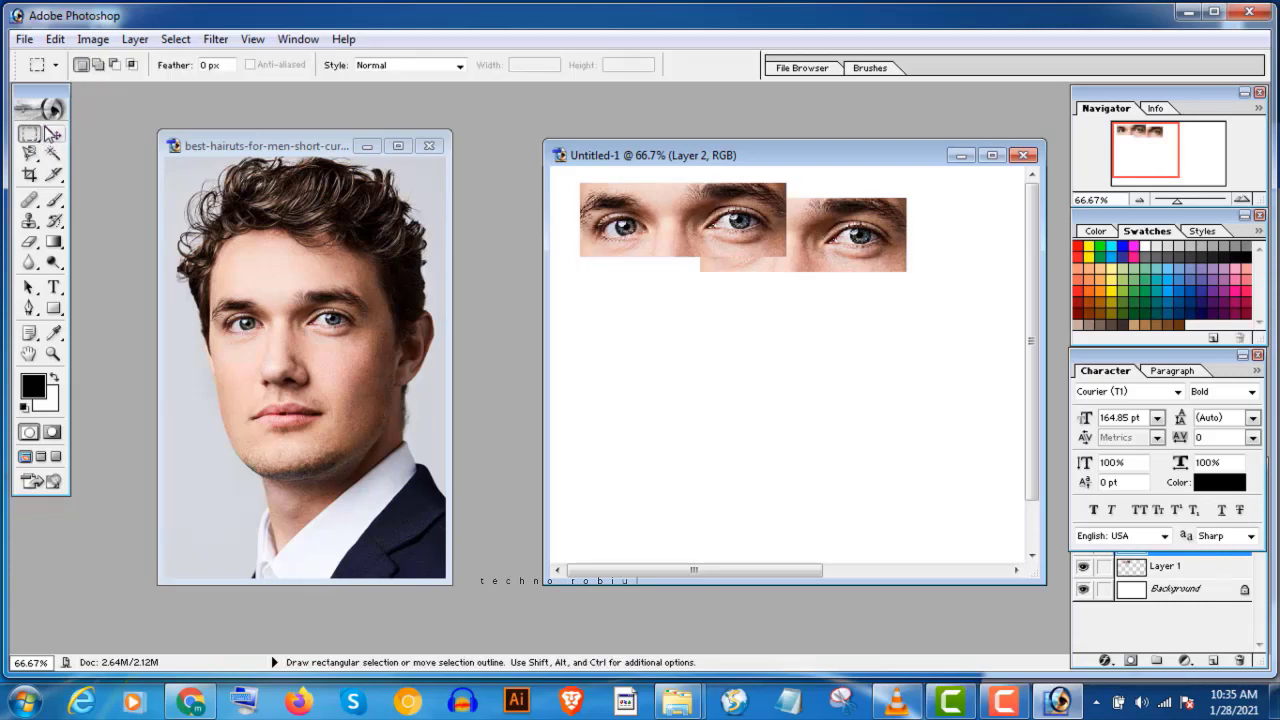
left_click(98, 65)
left_click_drag(212, 290, 368, 346)
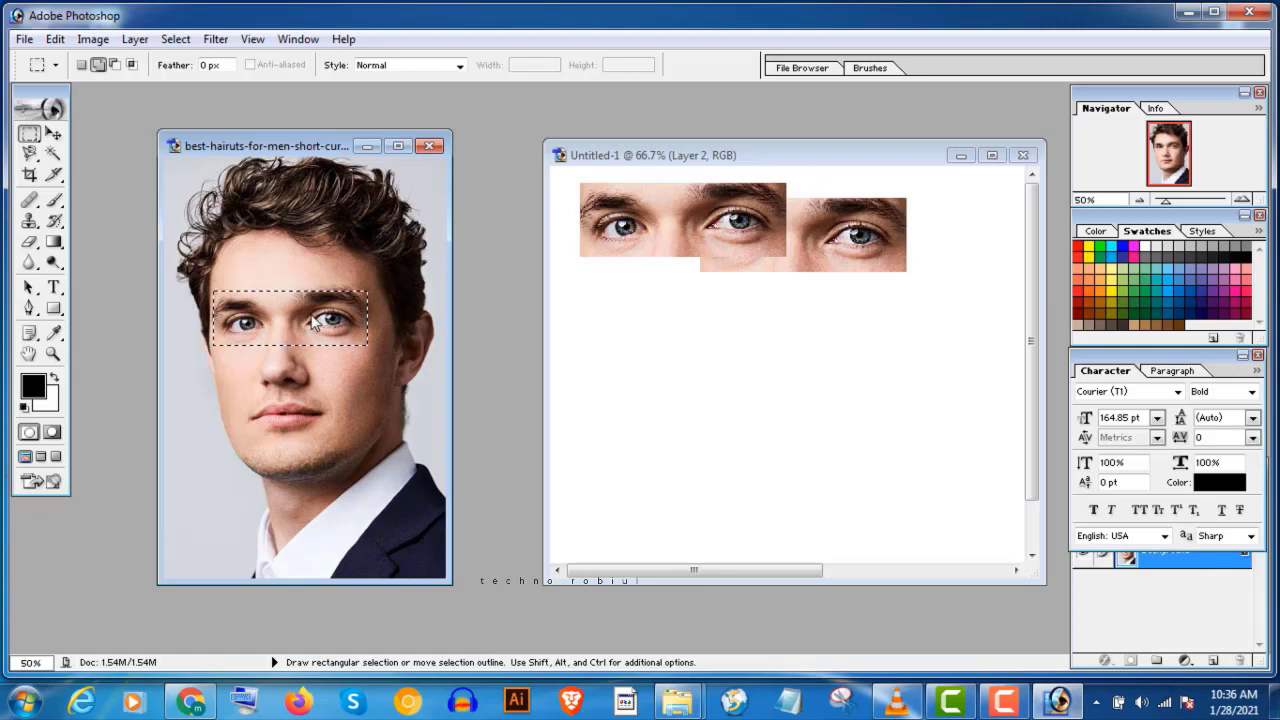
key("ctrl+d")
Step: Select each eye and the mouth of the portrait as three separate rectangles and move a copy of them into Untitled-1
left_click_drag(214, 292, 268, 342)
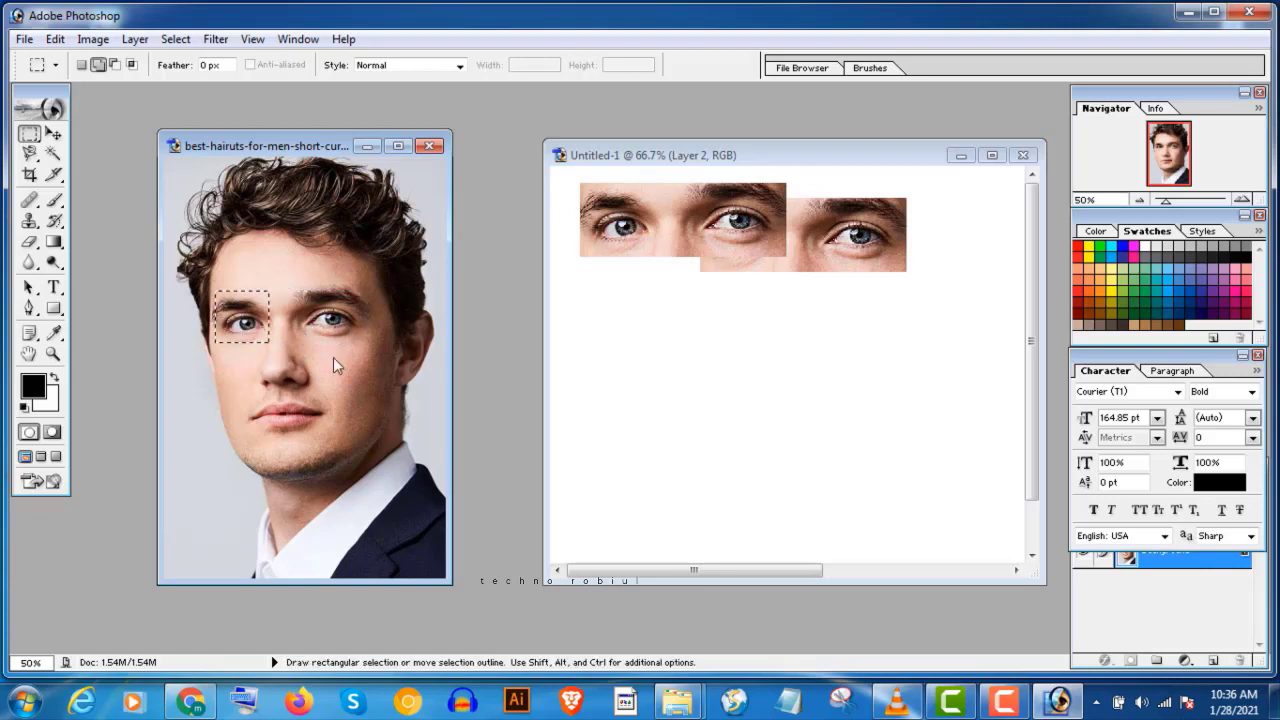
left_click_drag(301, 290, 354, 352)
left_click_drag(335, 424, 336, 427)
left_click(53, 133)
left_click_drag(322, 333, 701, 333)
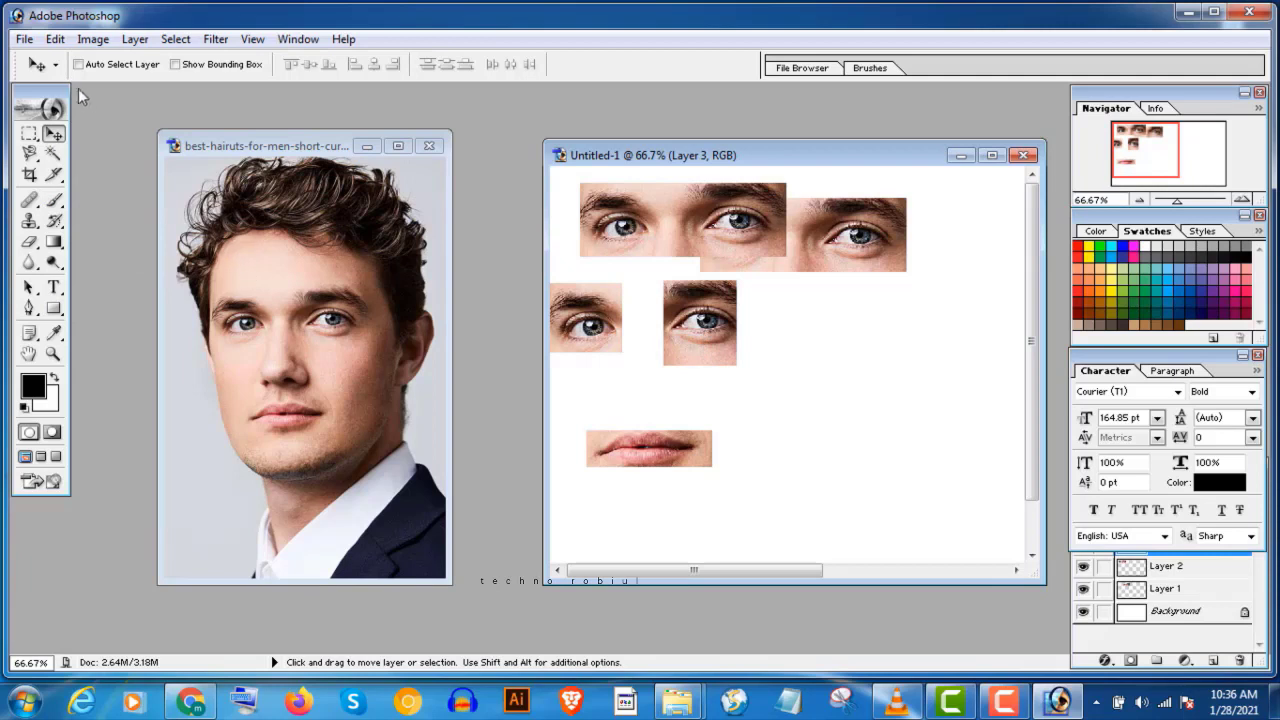
Step: Set the Rectangular Marquee Tool to Subtract from selection and clear the remaining selection in the portrait
left_click(29, 133)
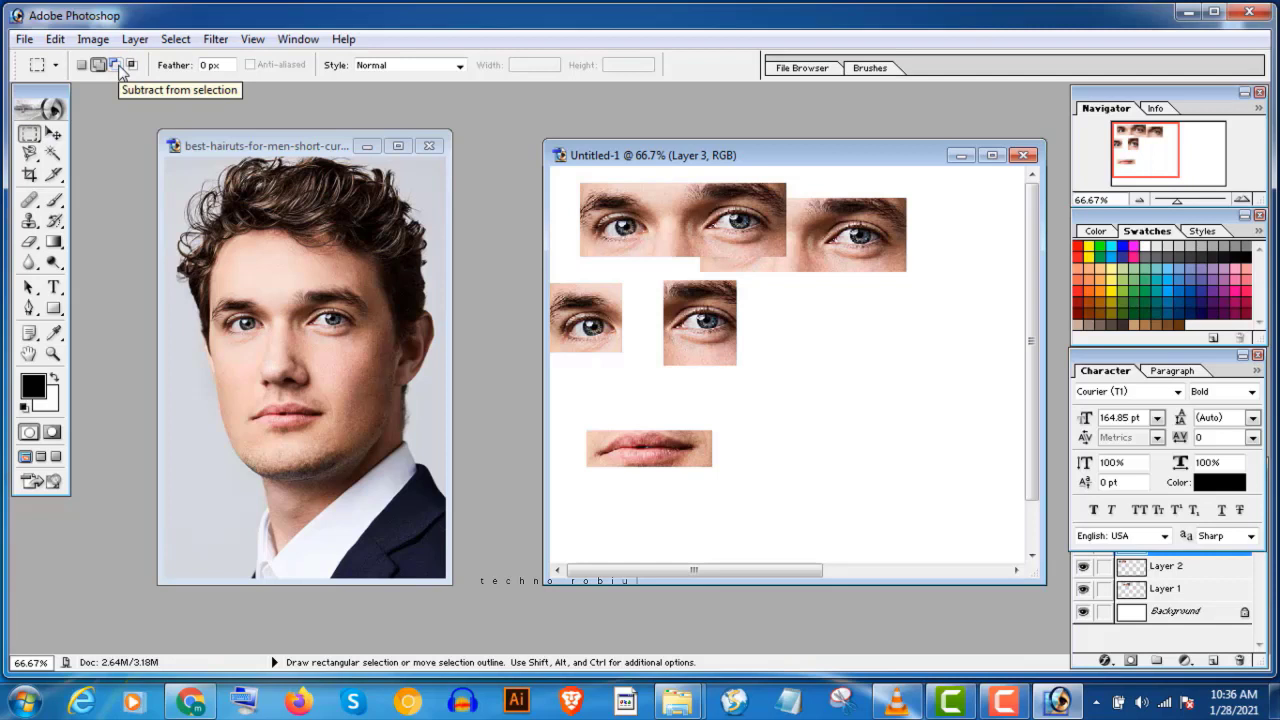
left_click(115, 65)
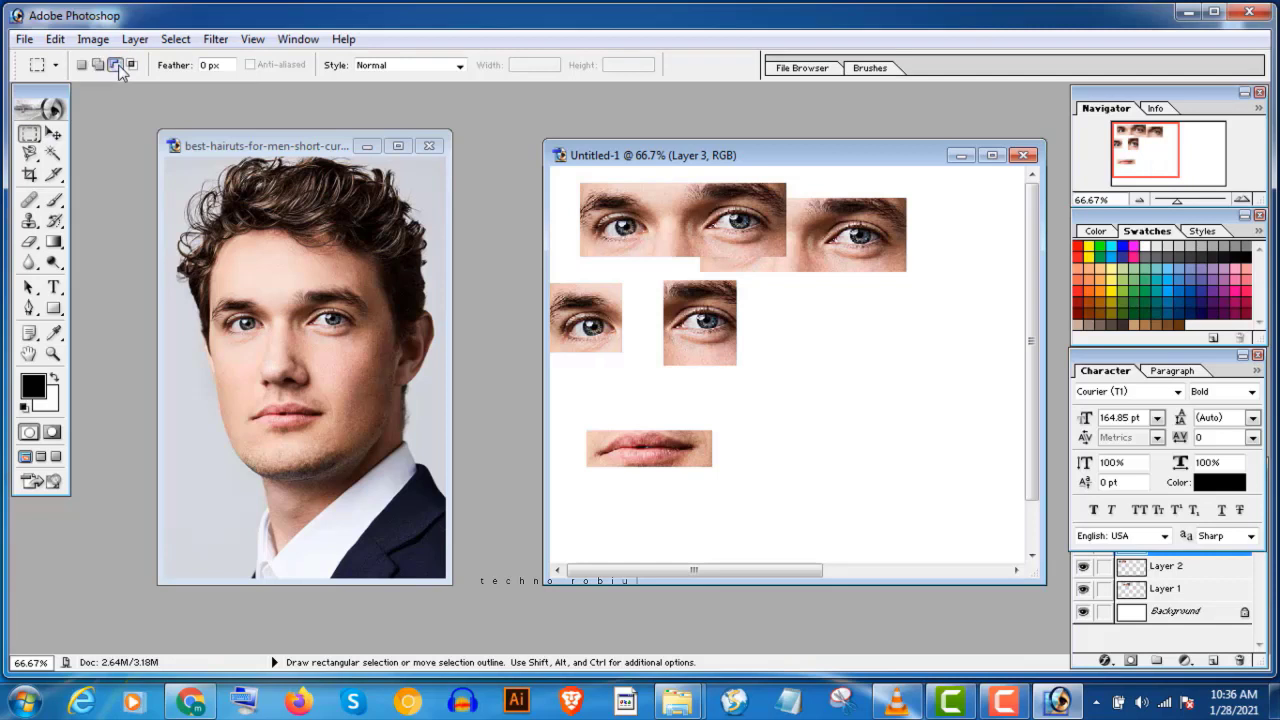
left_click(255, 332)
left_click(281, 326)
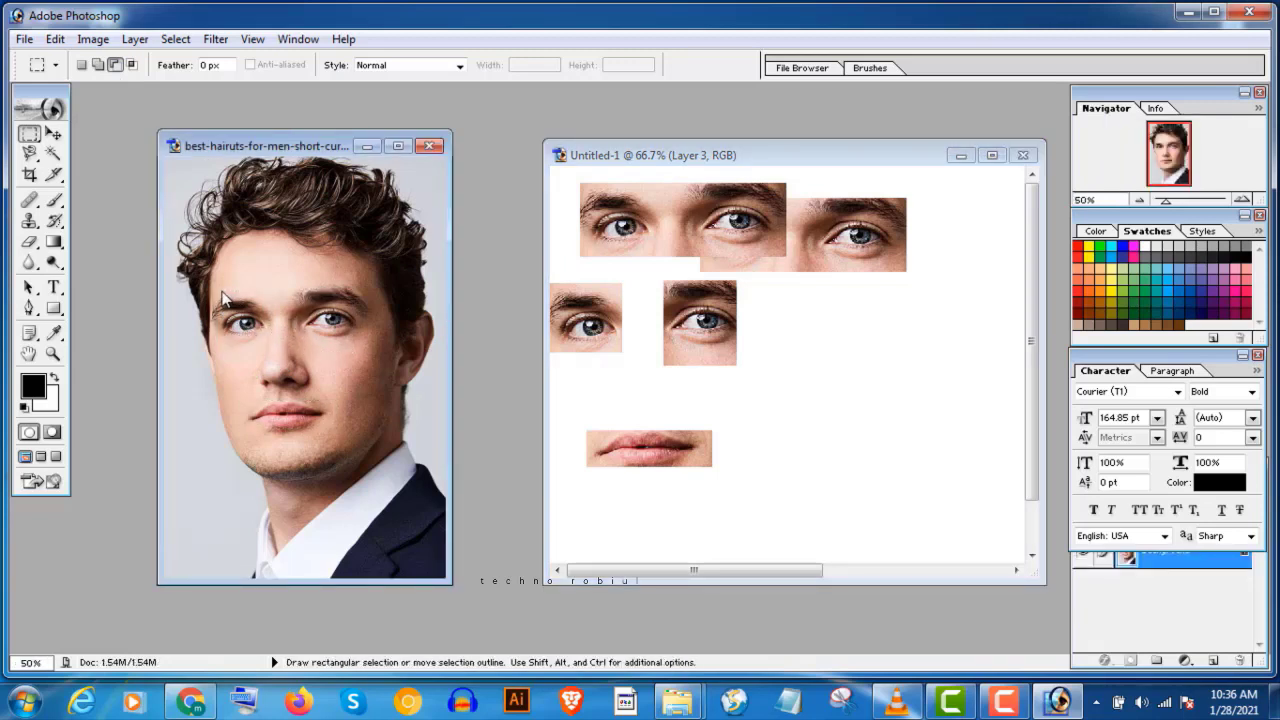
Step: Subtract from a rectangular face selection to leave only the eye strip, and move a copy beside the separate eyes in Untitled-1
left_click_drag(371, 344, 374, 406)
left_click_drag(218, 348, 396, 444)
key("v")
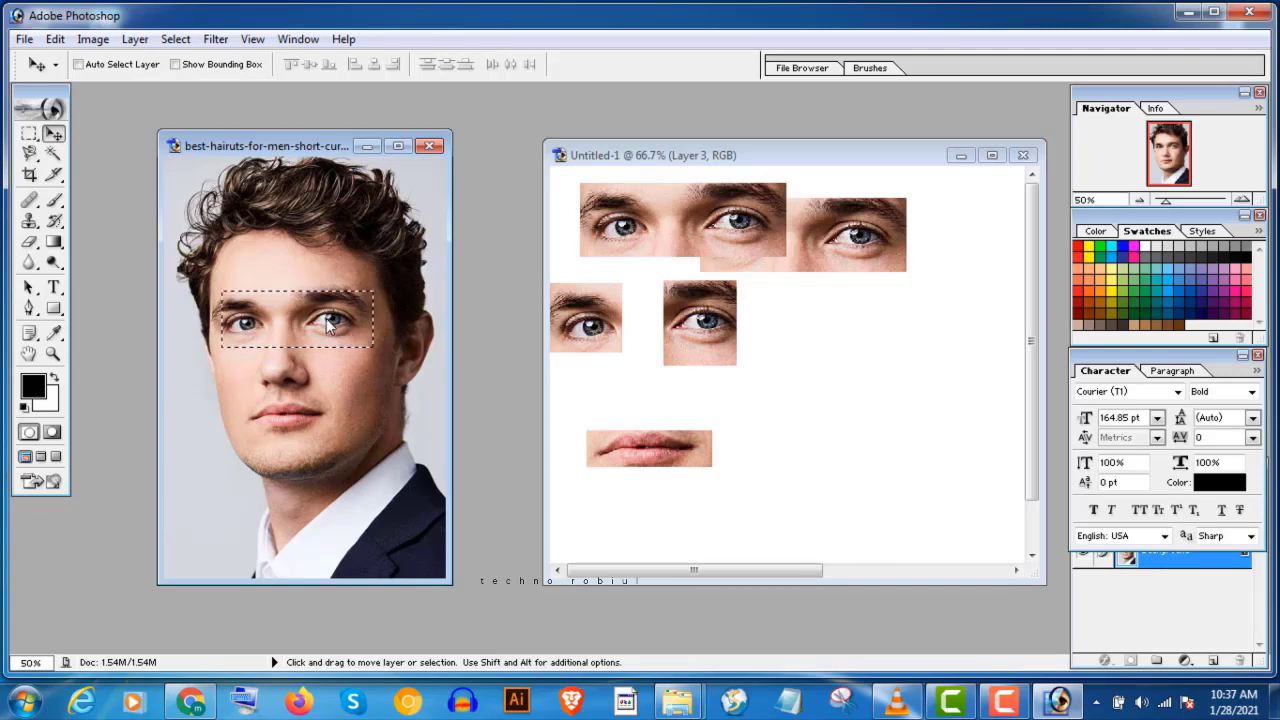
left_click_drag(330, 331, 940, 350)
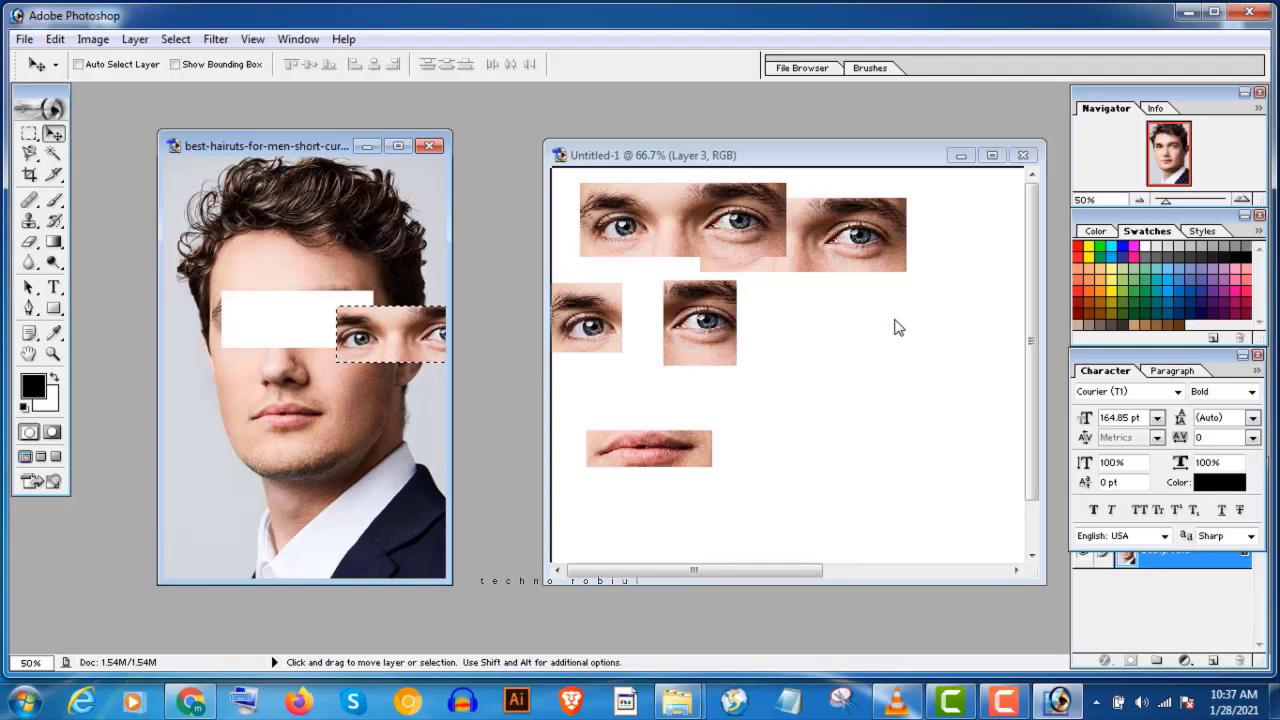
left_click_drag(897, 327, 909, 330)
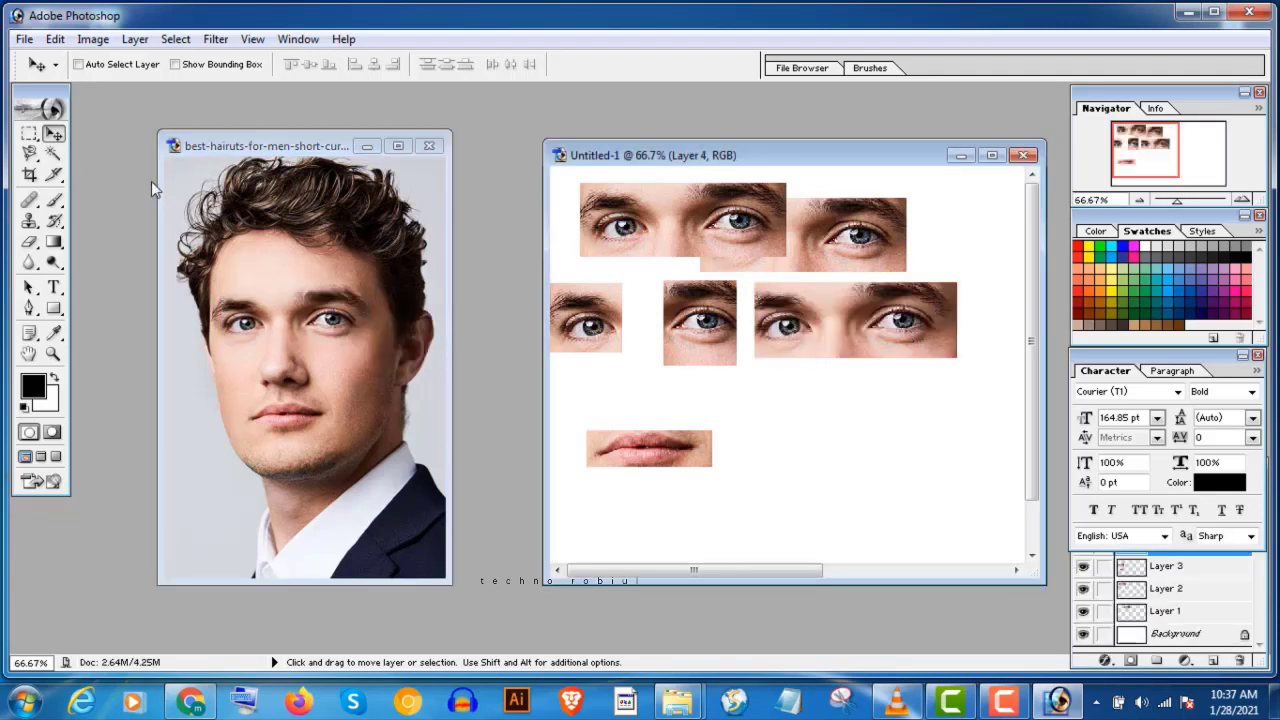
Step: Set the Rectangular Marquee Tool to Intersect with selection and clear the eye-strip selection in the portrait
left_click(29, 132)
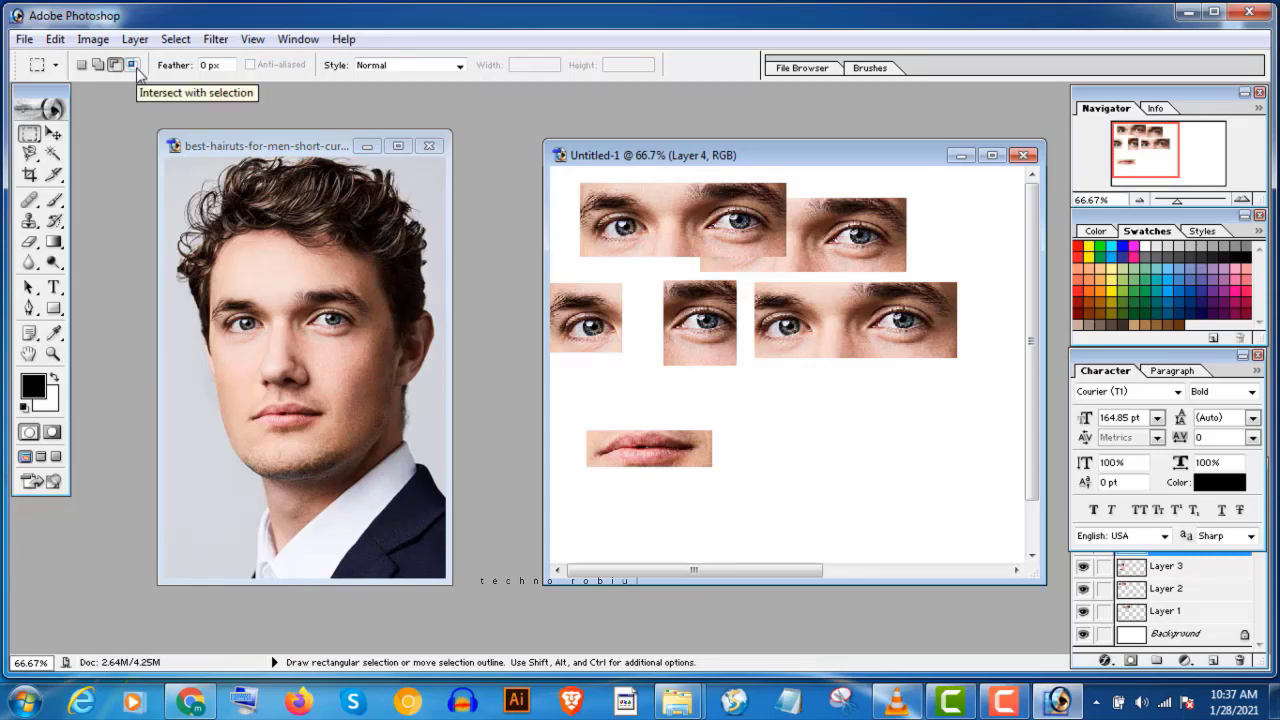
left_click(132, 65)
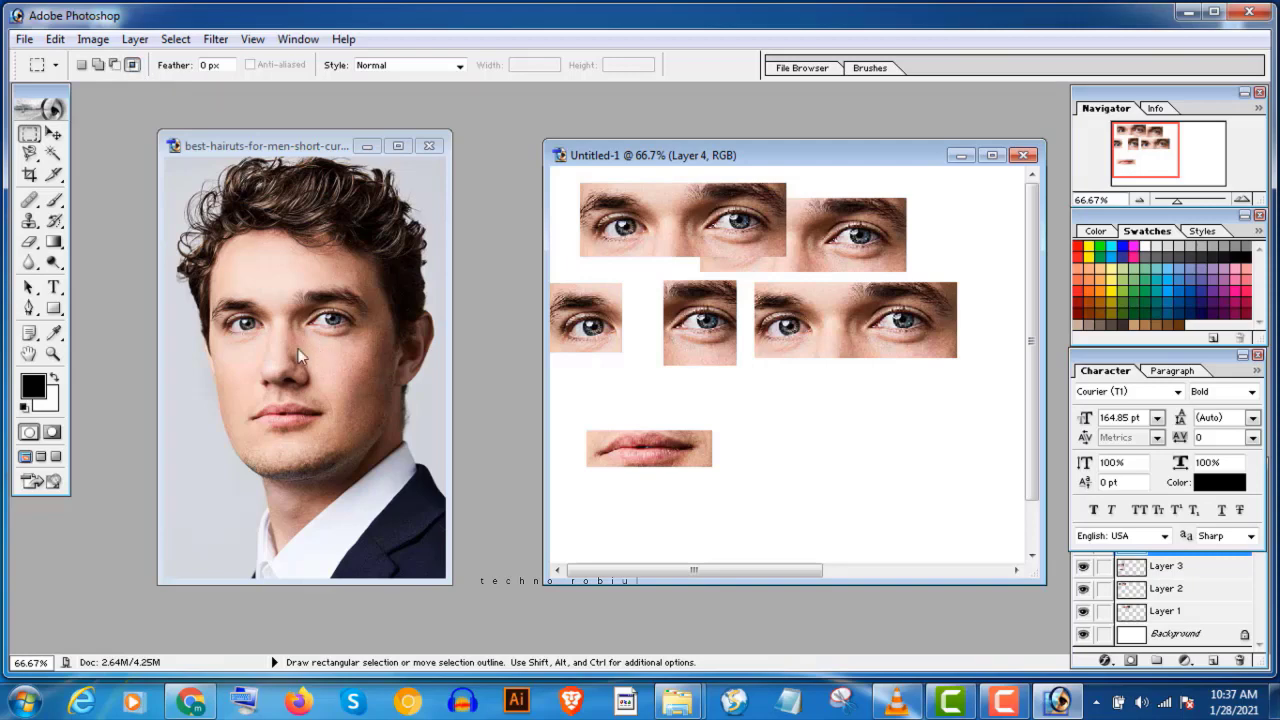
left_click(252, 321)
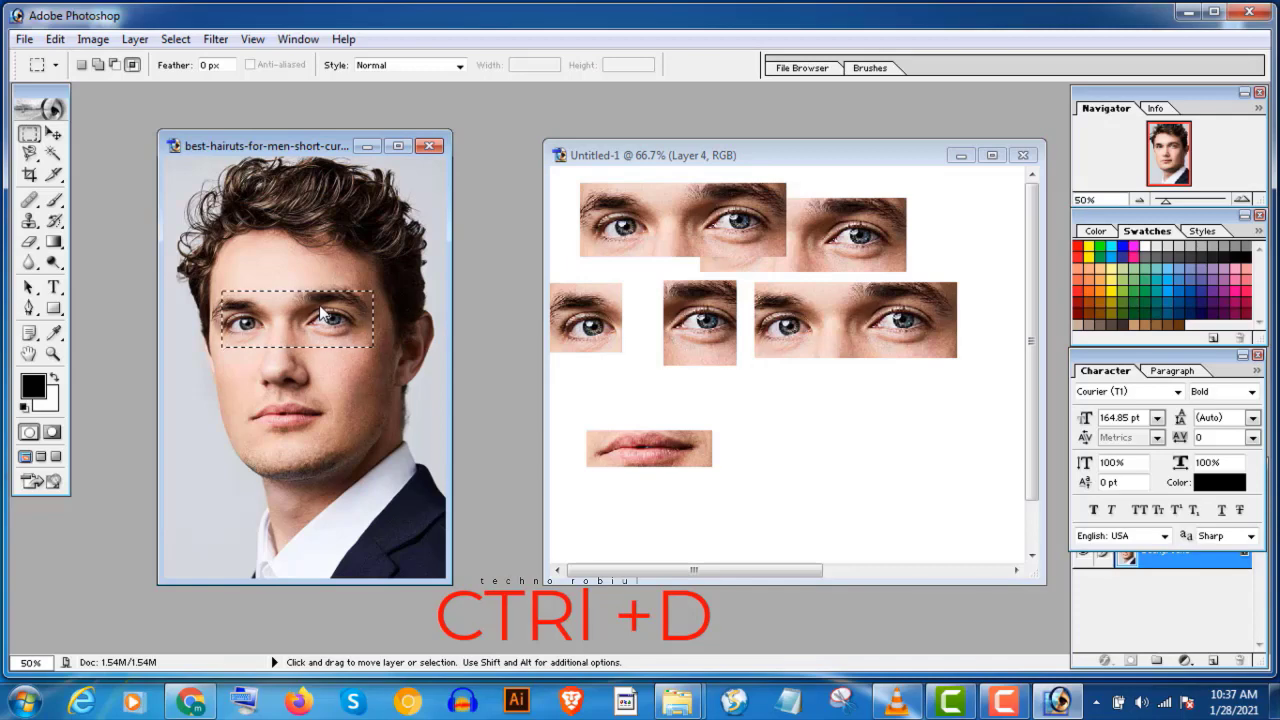
key("ctrl+d")
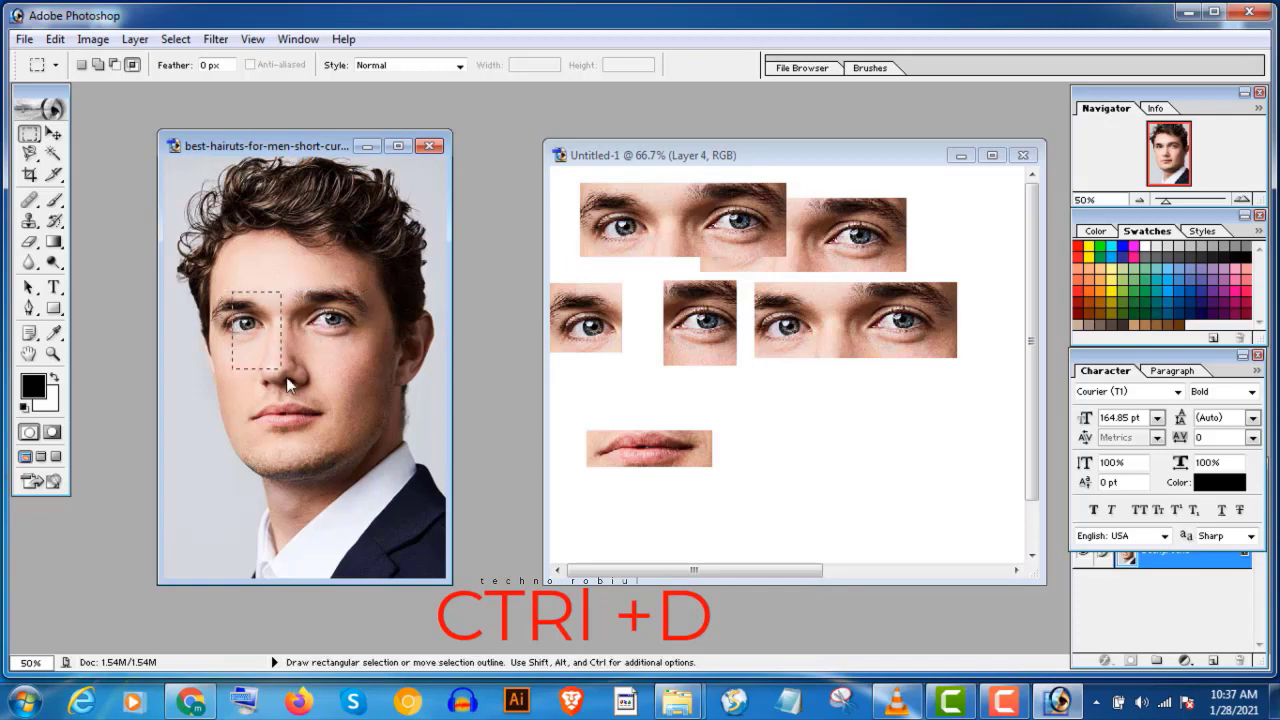
Step: Select a rectangle from the eyes to below the mouth and try intersecting it with further rectangles over the lower face
left_click_drag(286, 377, 355, 443)
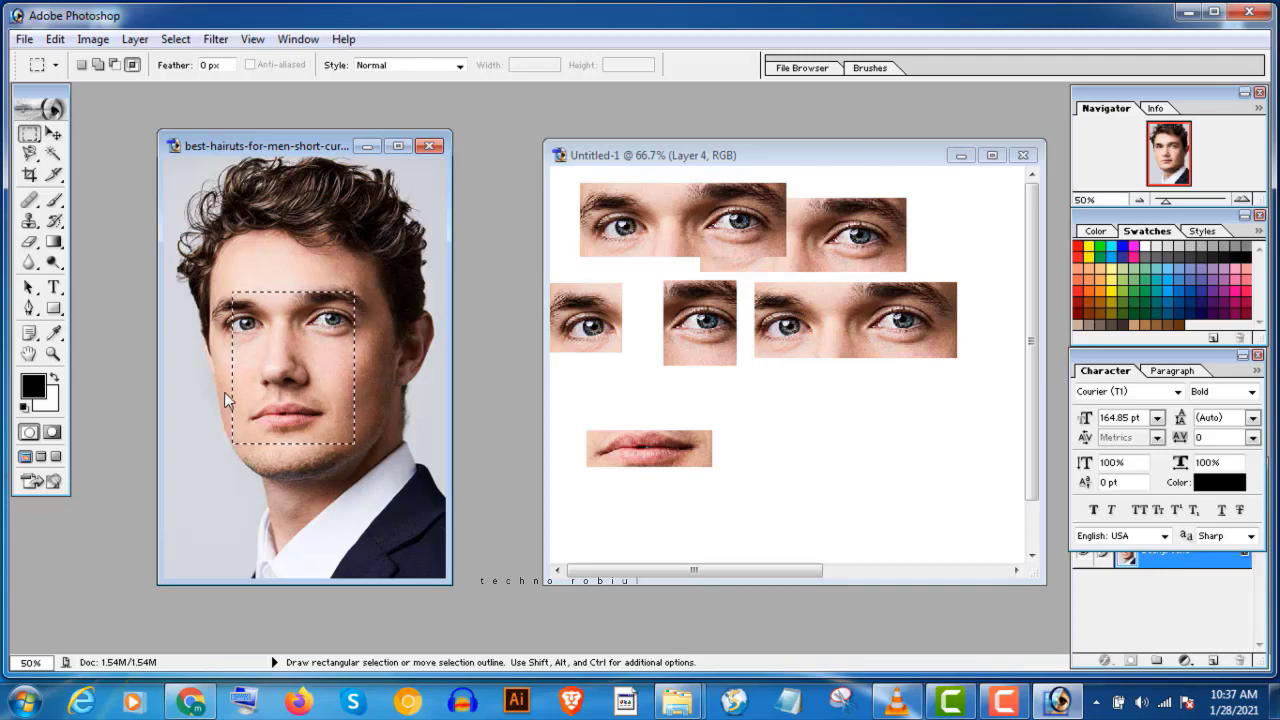
left_click_drag(225, 393, 290, 443)
left_click_drag(362, 482, 376, 505)
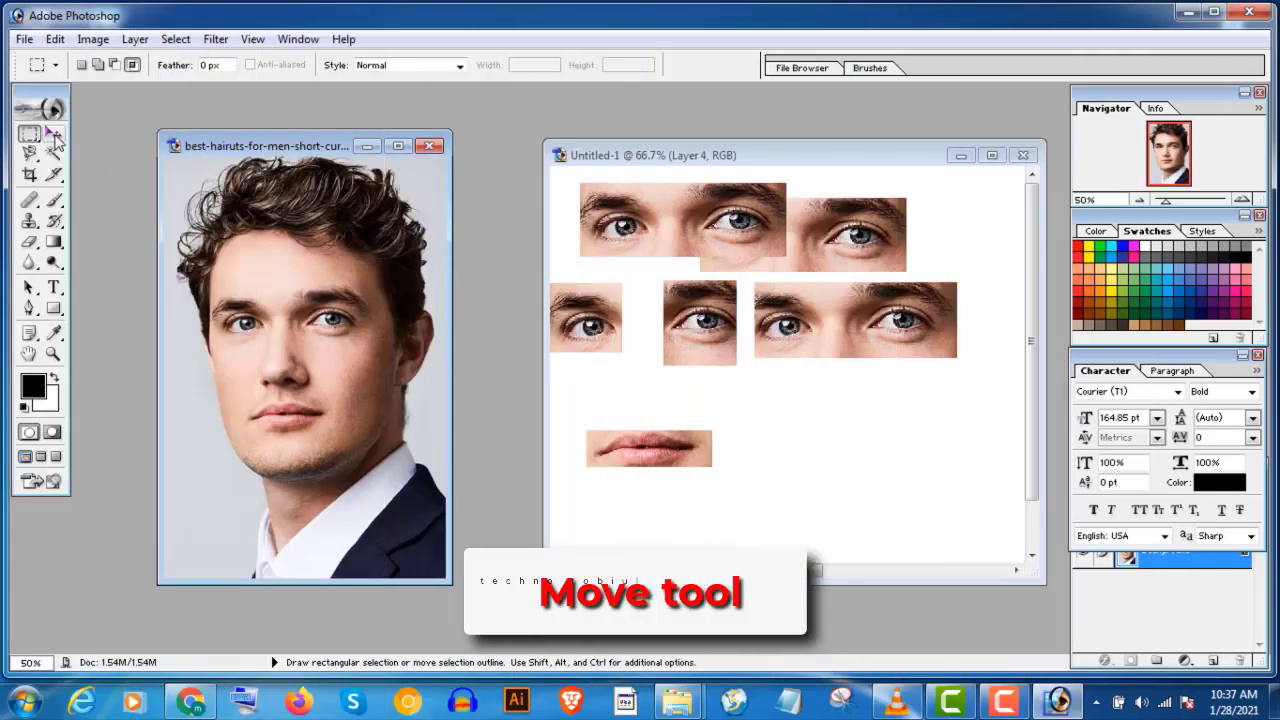
Step: Use the Move tool to shift Layer 3's eyes and mouth lower in Untitled-1 and Layer 4's eye strip slightly down and right
left_click(54, 135)
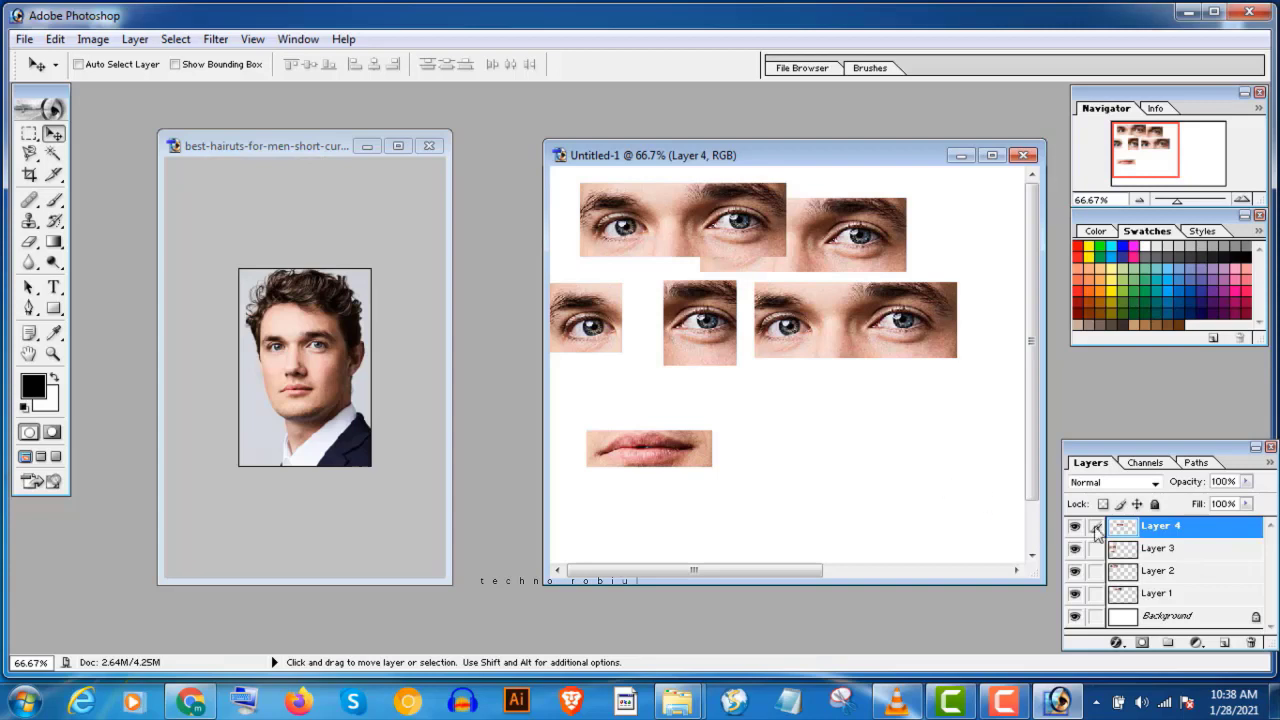
scroll(1220, 552, "down", 3)
scroll(1220, 552, "up", 2)
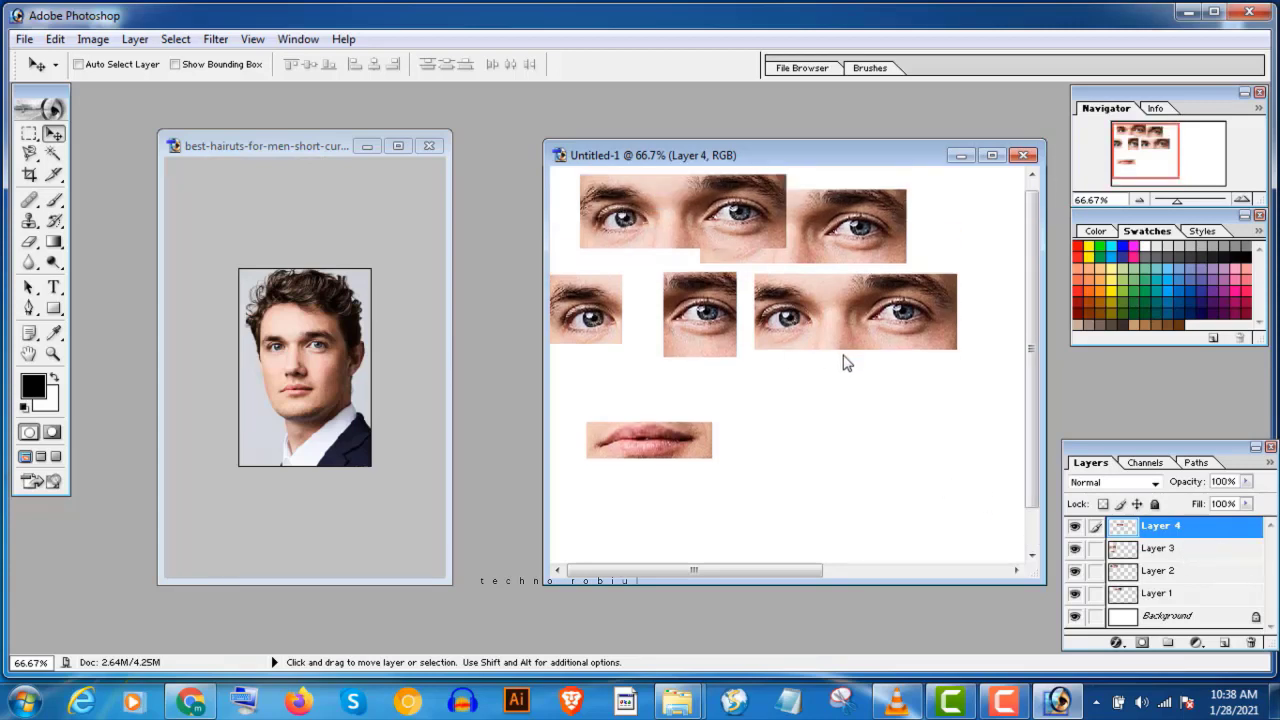
left_click(1200, 556)
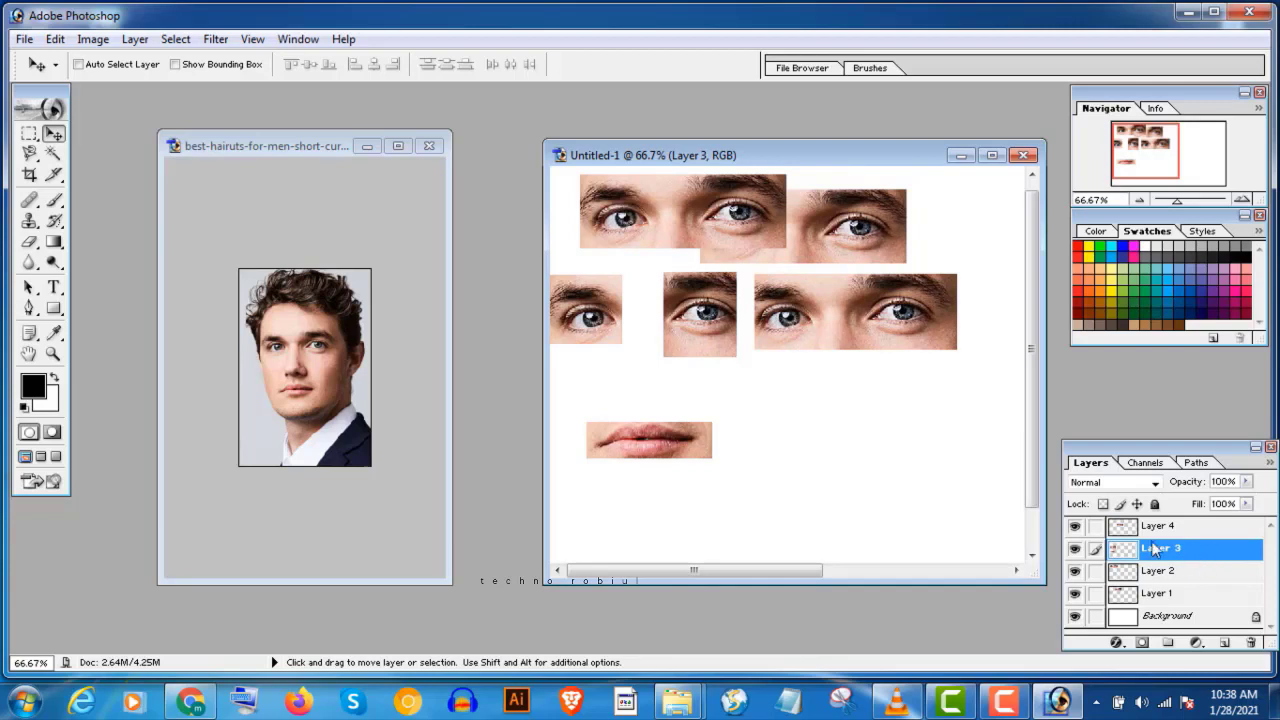
left_click_drag(846, 330, 952, 428)
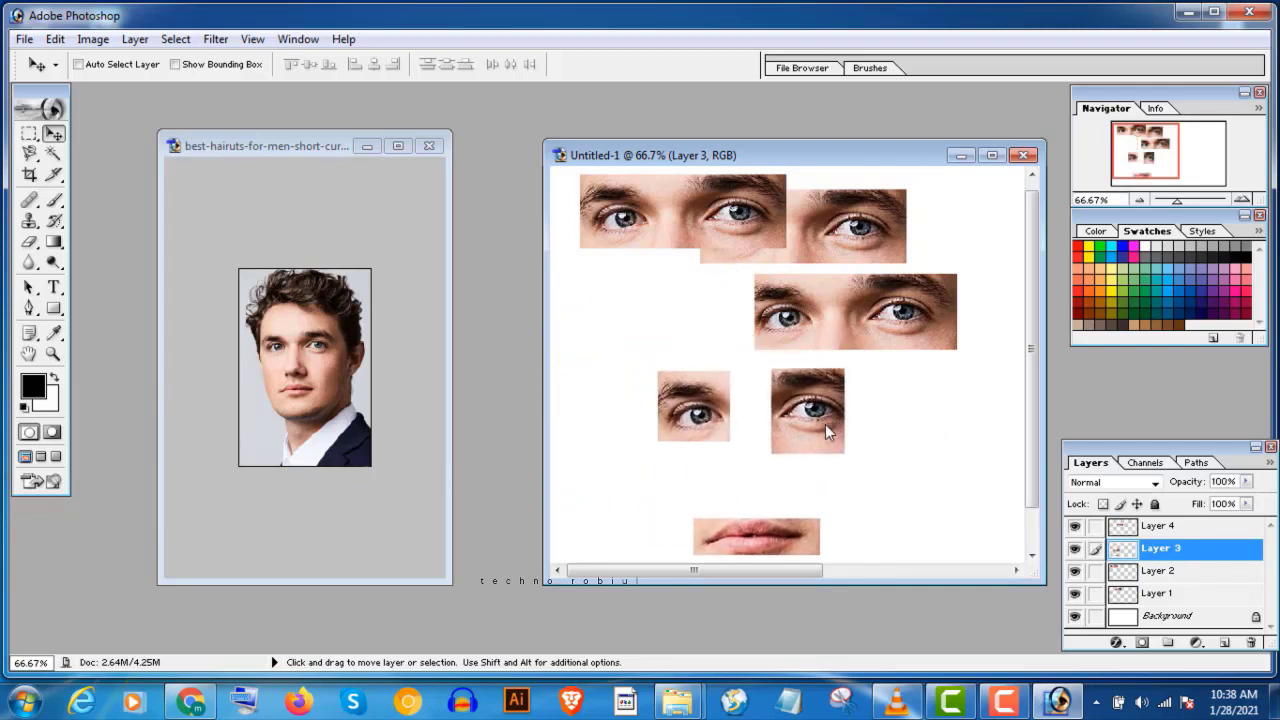
left_click_drag(825, 424, 748, 433)
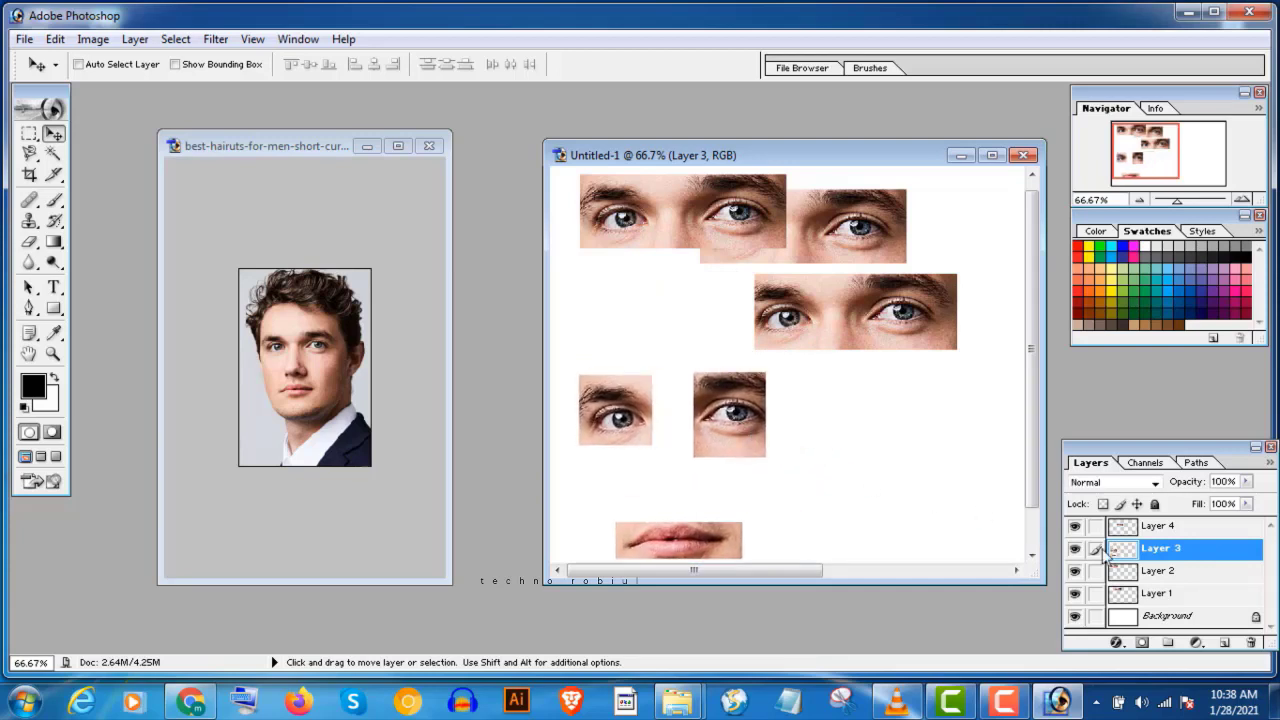
left_click(1200, 528)
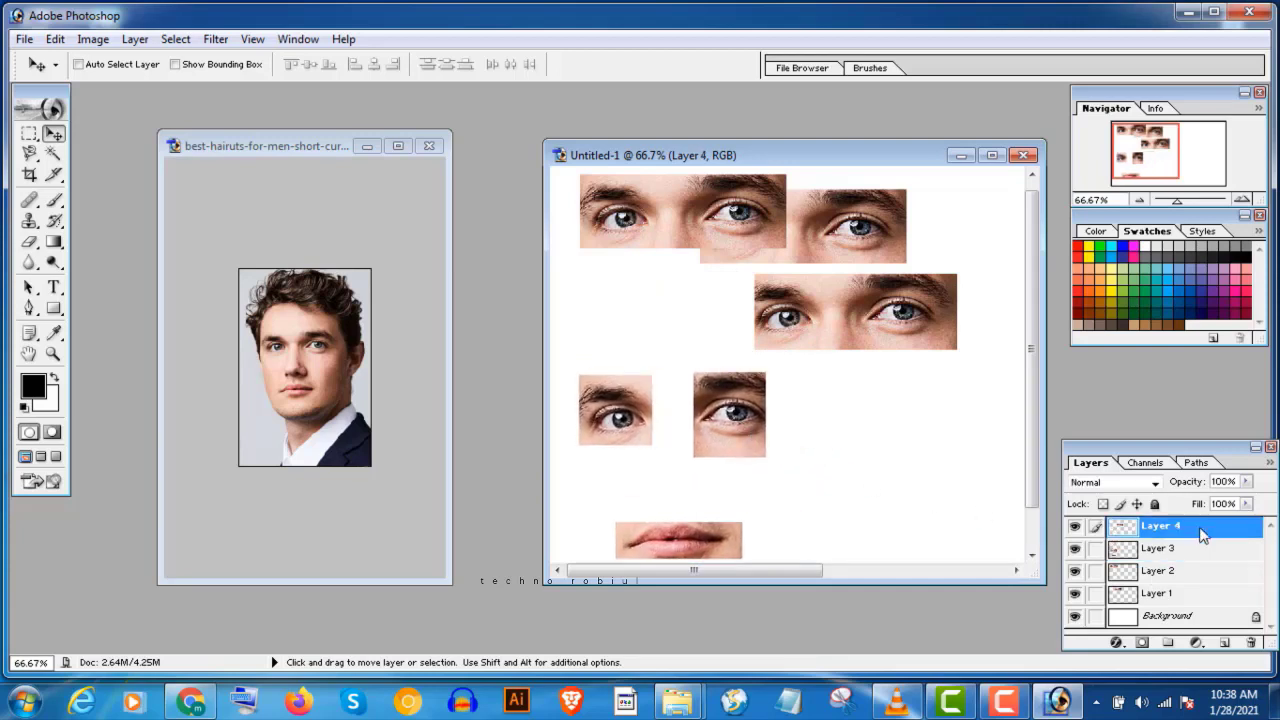
left_click_drag(849, 301, 881, 320)
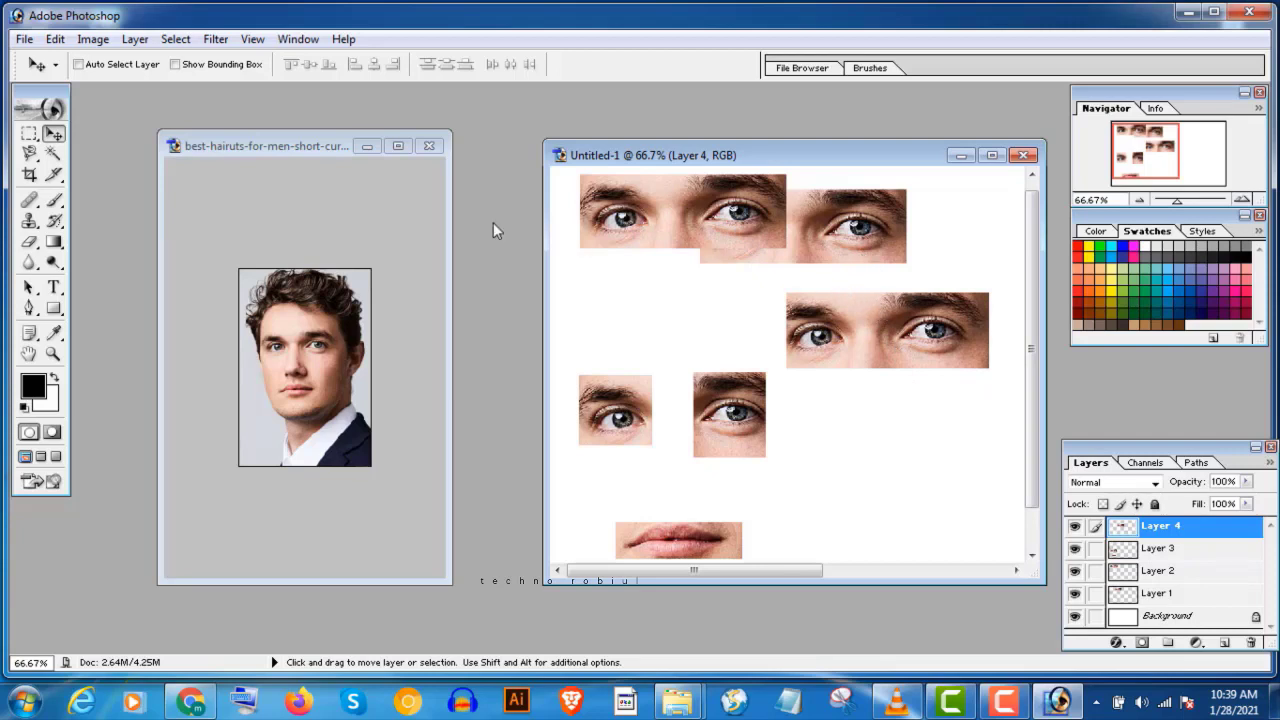
Step: Enable Auto Select Layer, separate the two overlapping upper eye strips, and move the separate eyes and mouth back up beside the lower strip
left_click(77, 64)
left_click_drag(859, 233, 976, 226)
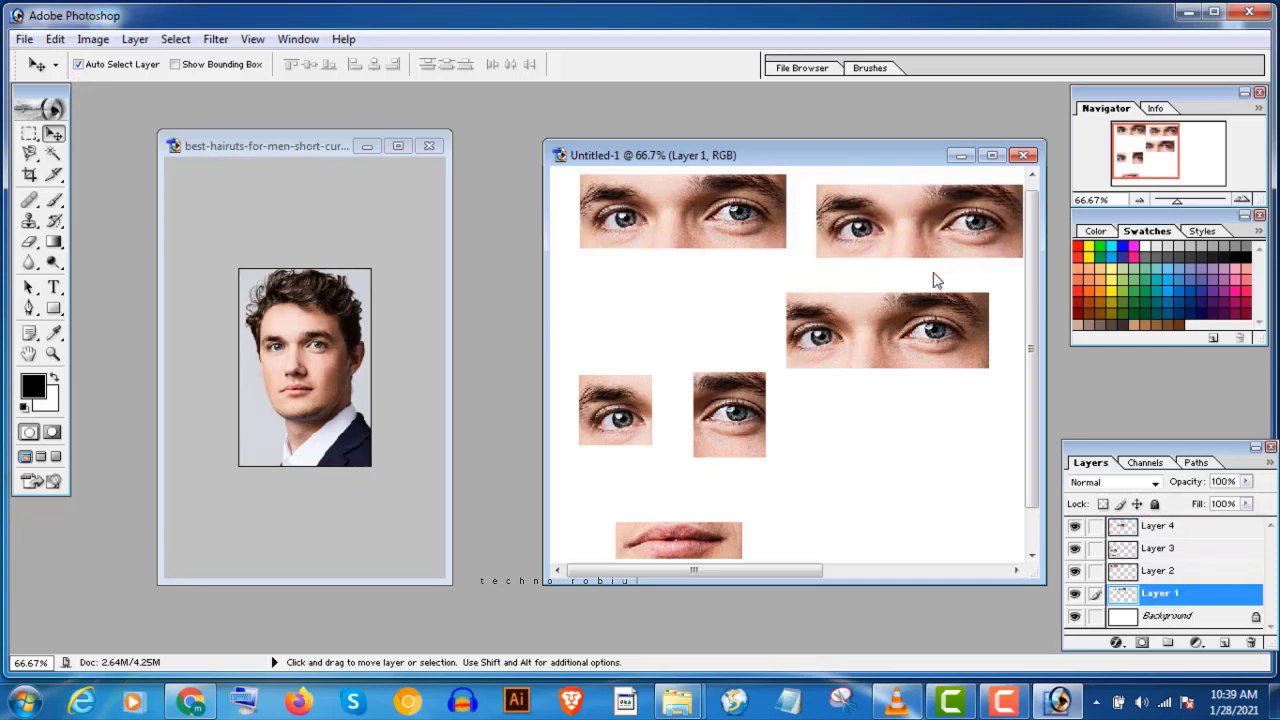
left_click(740, 420)
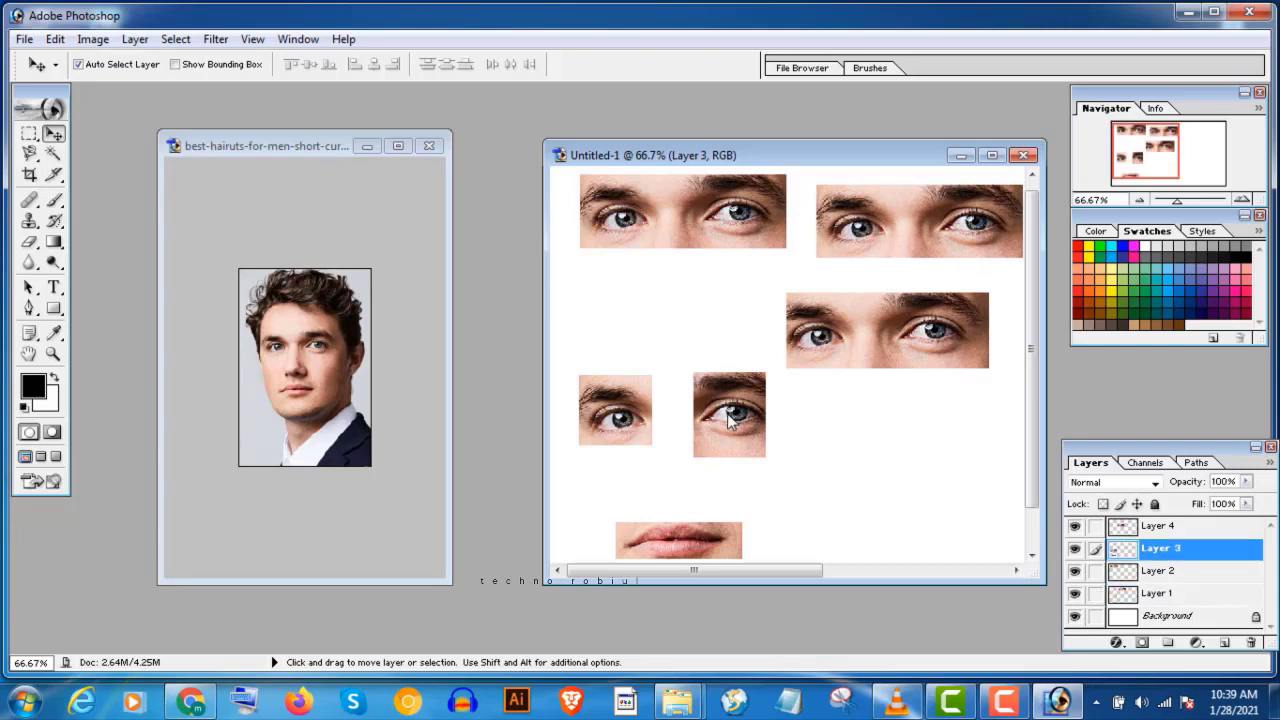
left_click_drag(740, 420, 712, 336)
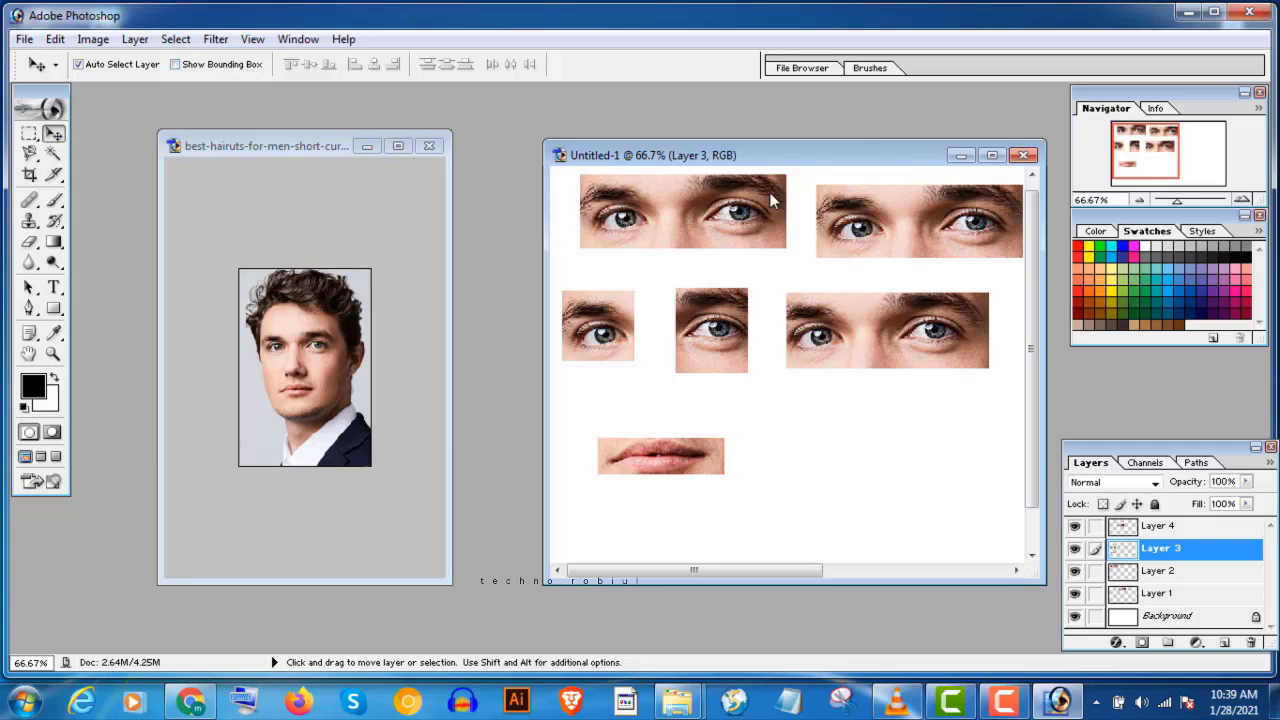
Step: Free-transform the lower eye strip on Layer 4 to about 83% width and 92% height, and apply it
left_click(912, 348)
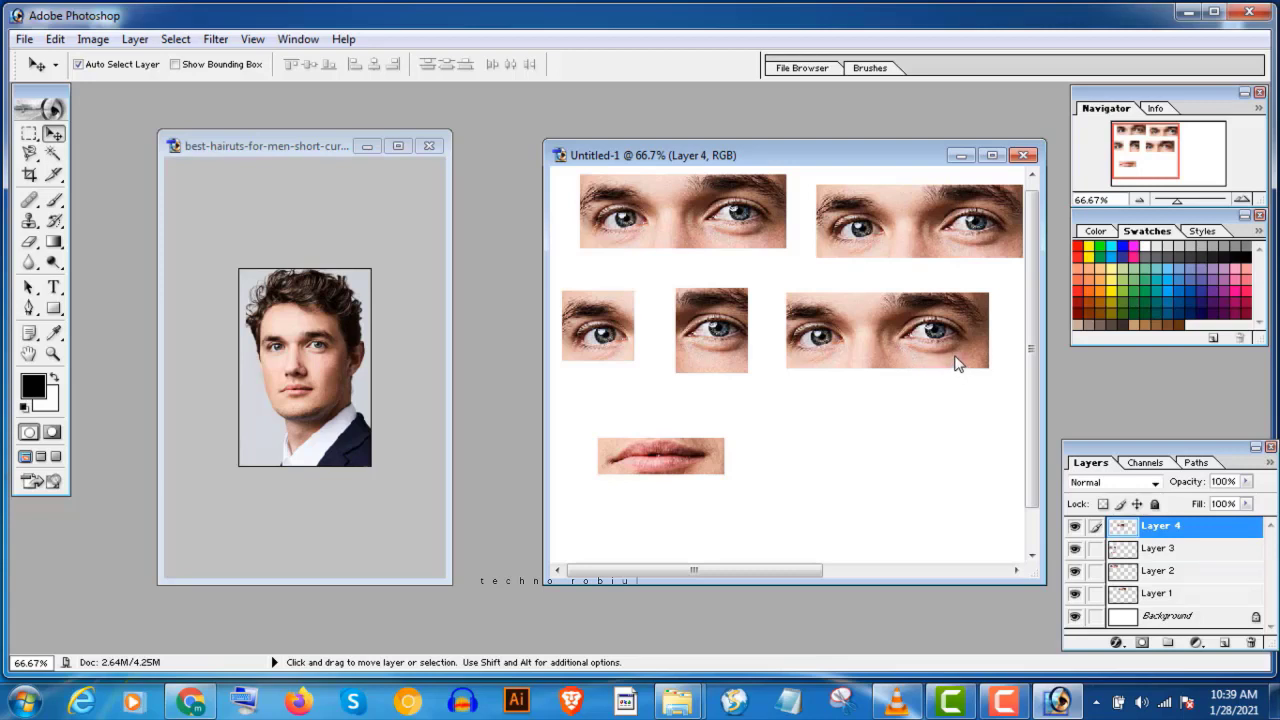
key("ctrl+t")
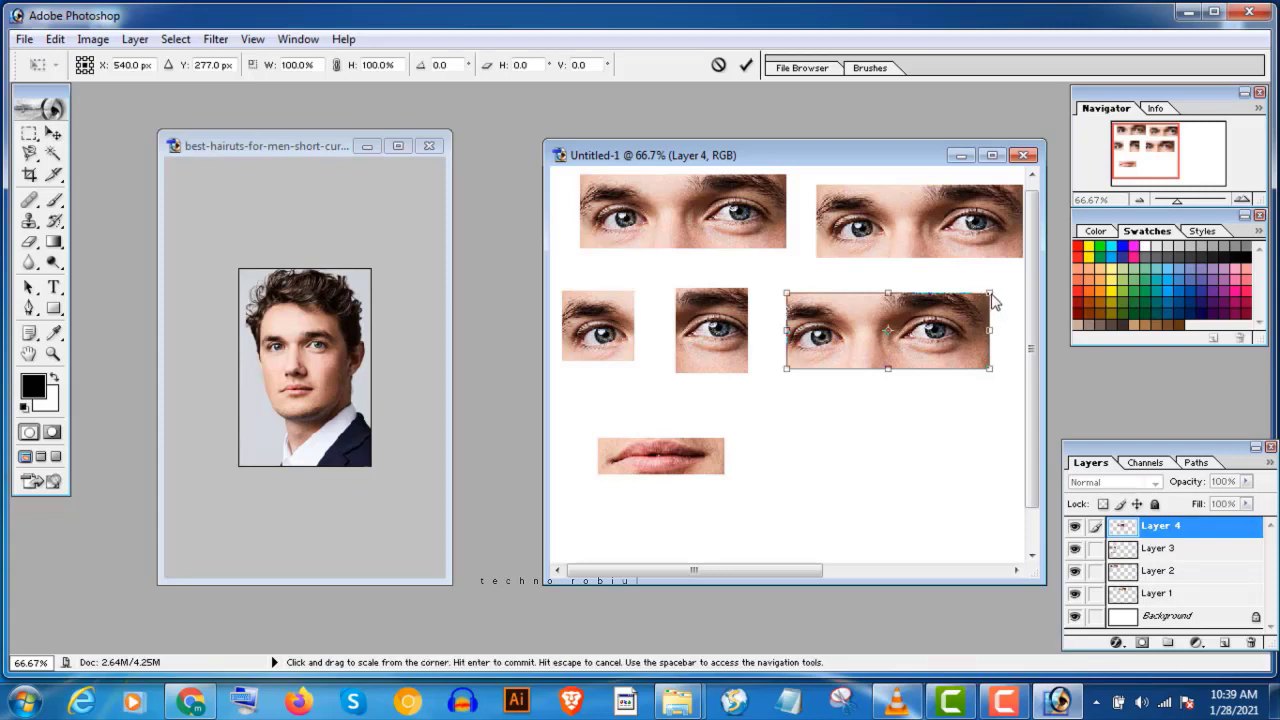
left_click_drag(993, 304, 968, 318)
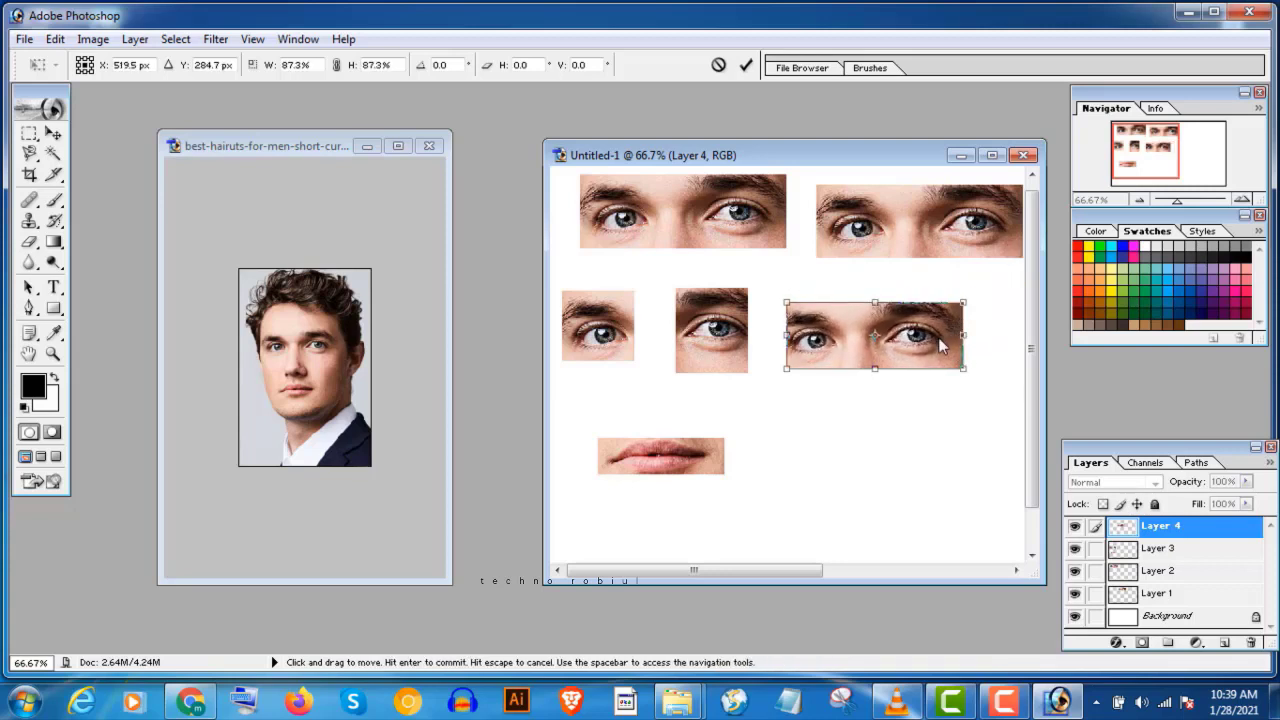
left_click_drag(968, 345, 858, 369)
left_click_drag(748, 372, 779, 406)
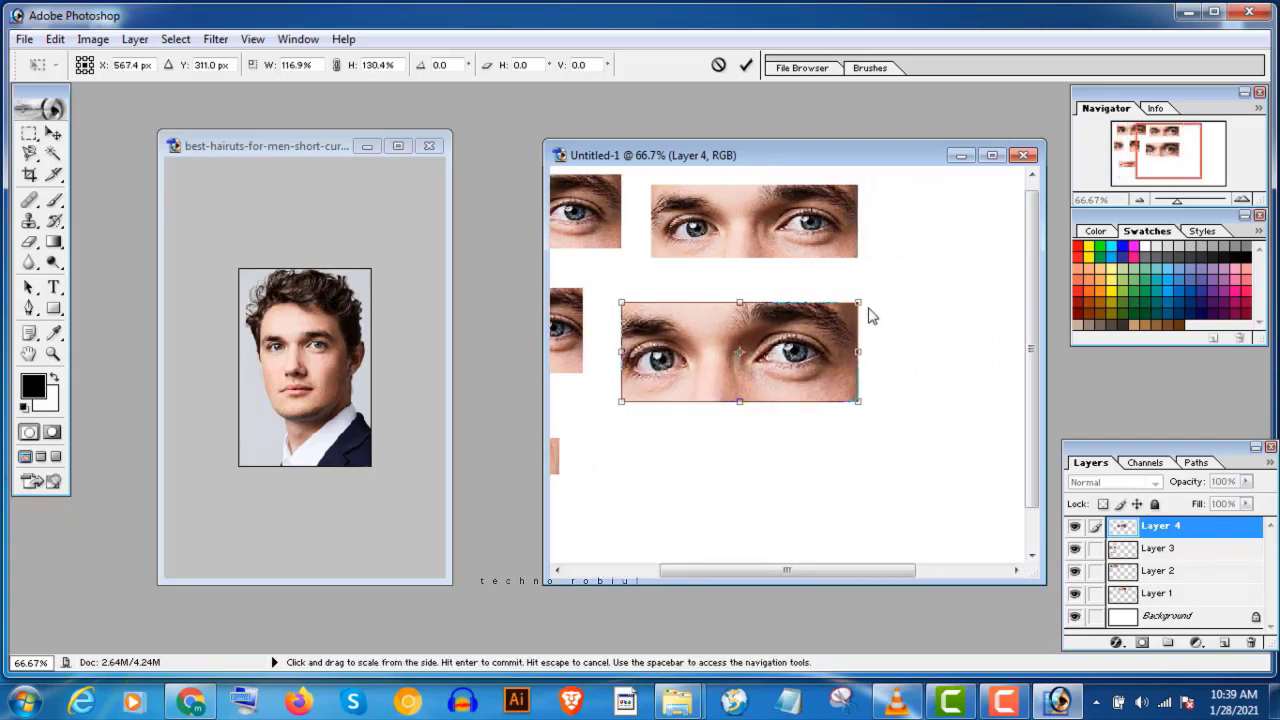
left_click_drag(864, 309, 800, 358)
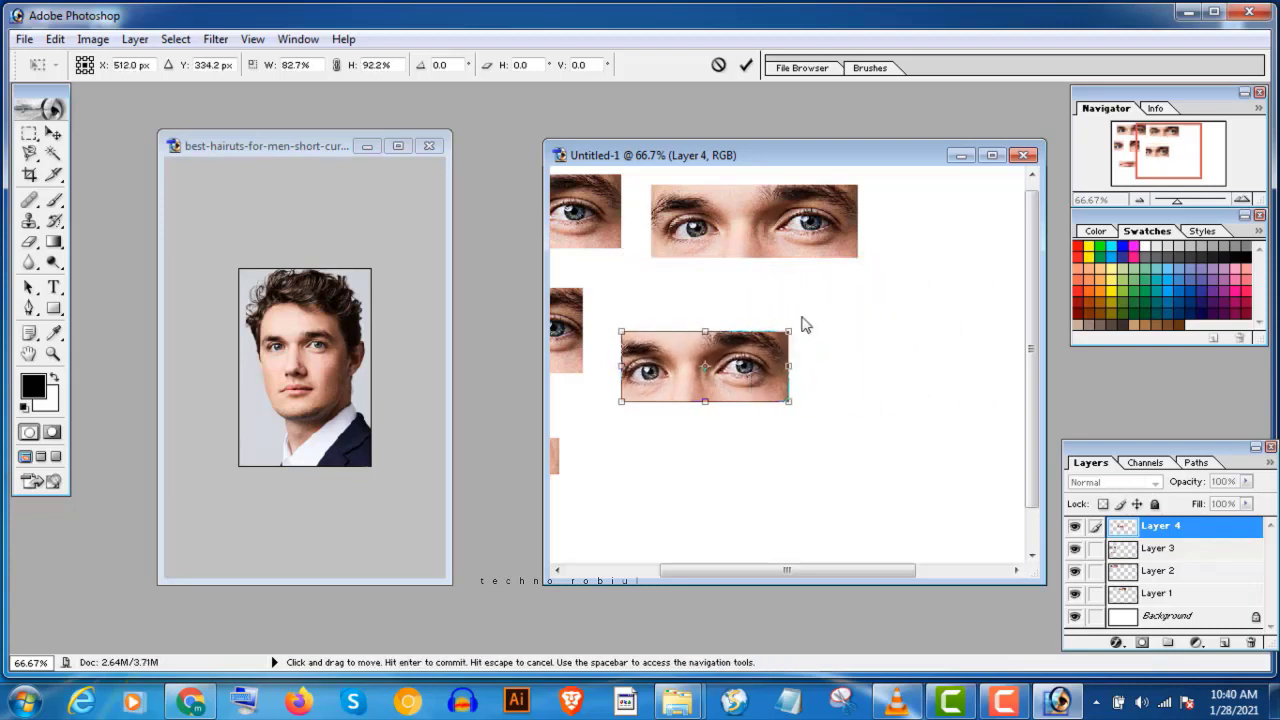
left_click(745, 66)
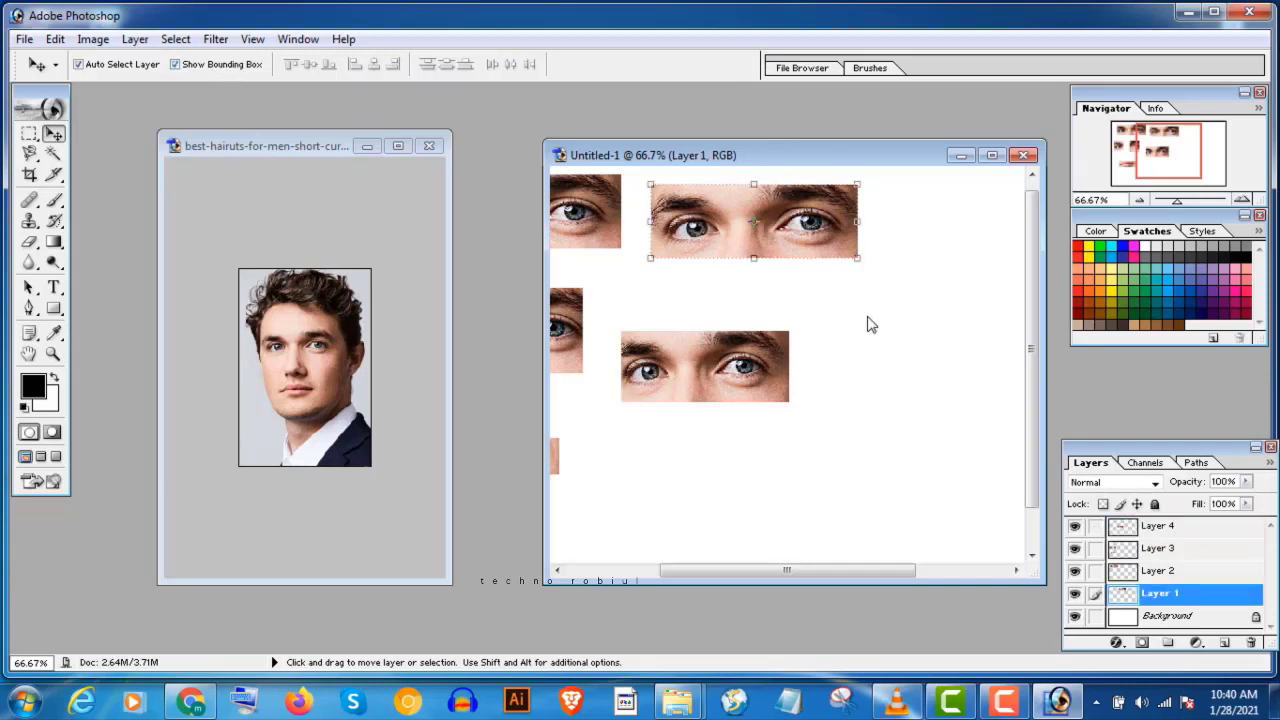
Step: Delete Layer 3, which holds the separate eyes and the mouth, from Untitled-1
scroll(868, 324, "down", 5)
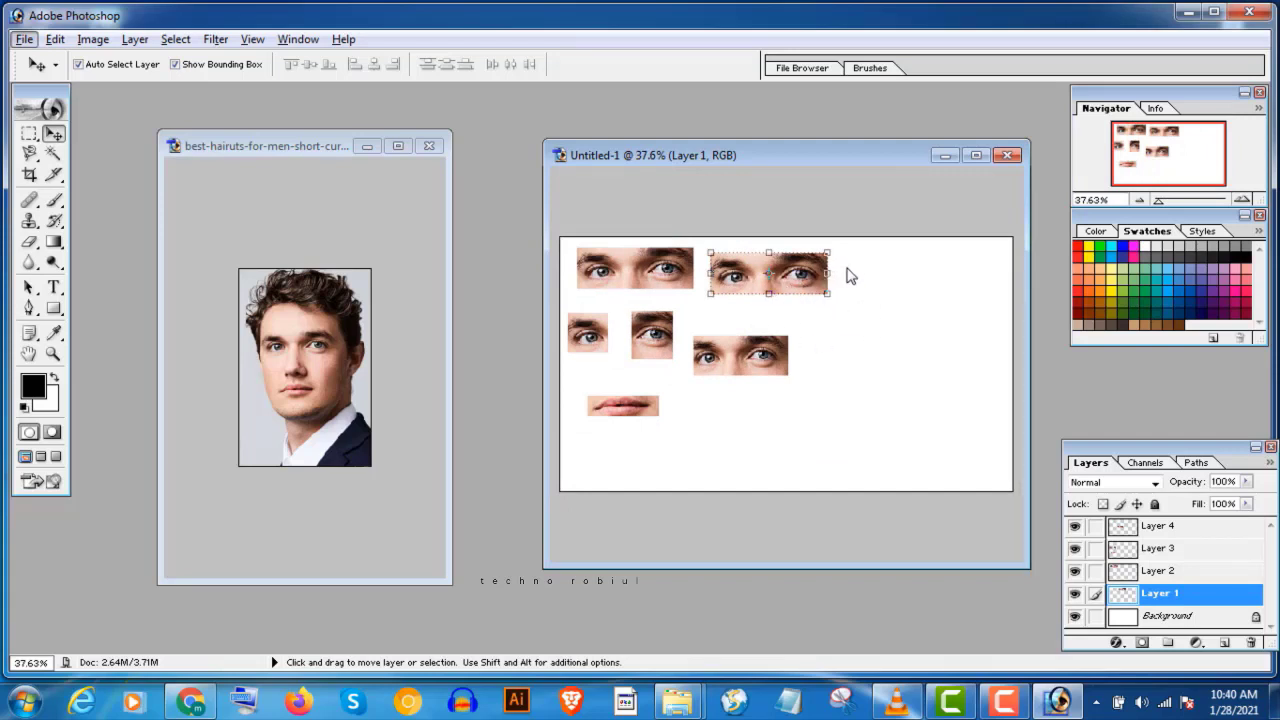
left_click(1171, 547)
scroll(1226, 554, "down", 2)
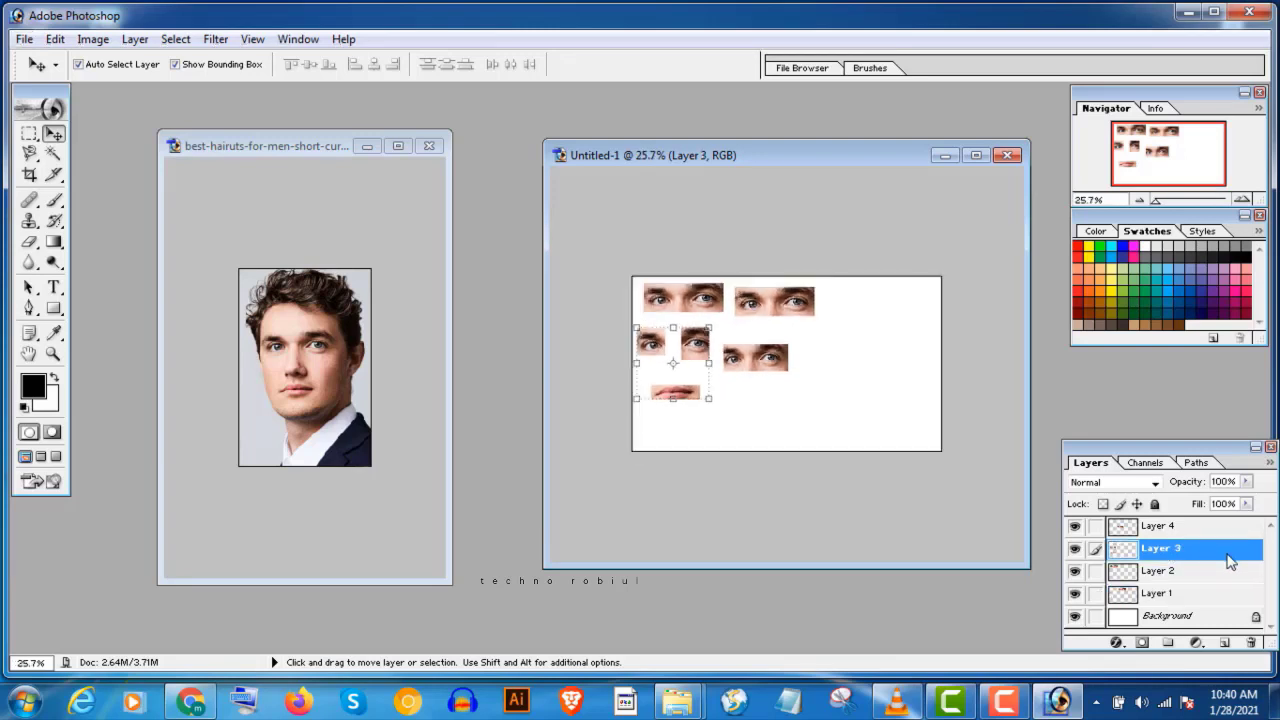
scroll(1215, 553, "up", 1)
scroll(1217, 560, "up", 1)
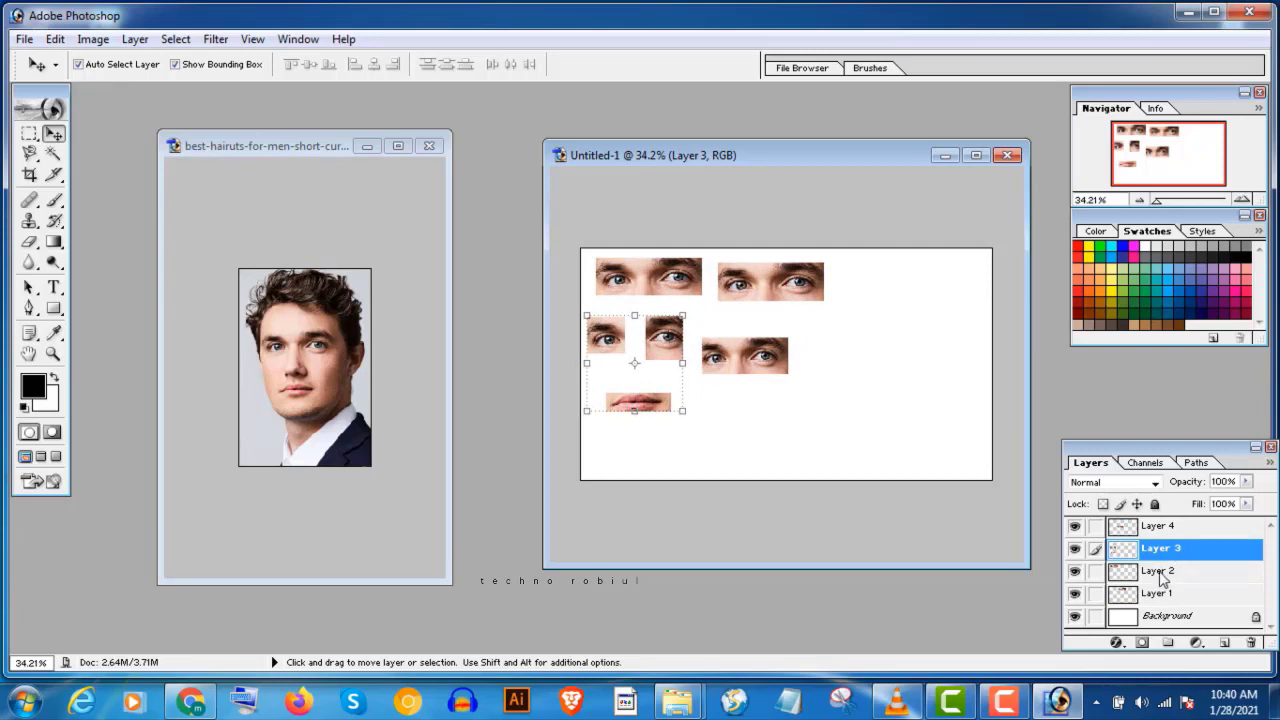
left_click(1187, 563)
right_click(1187, 553)
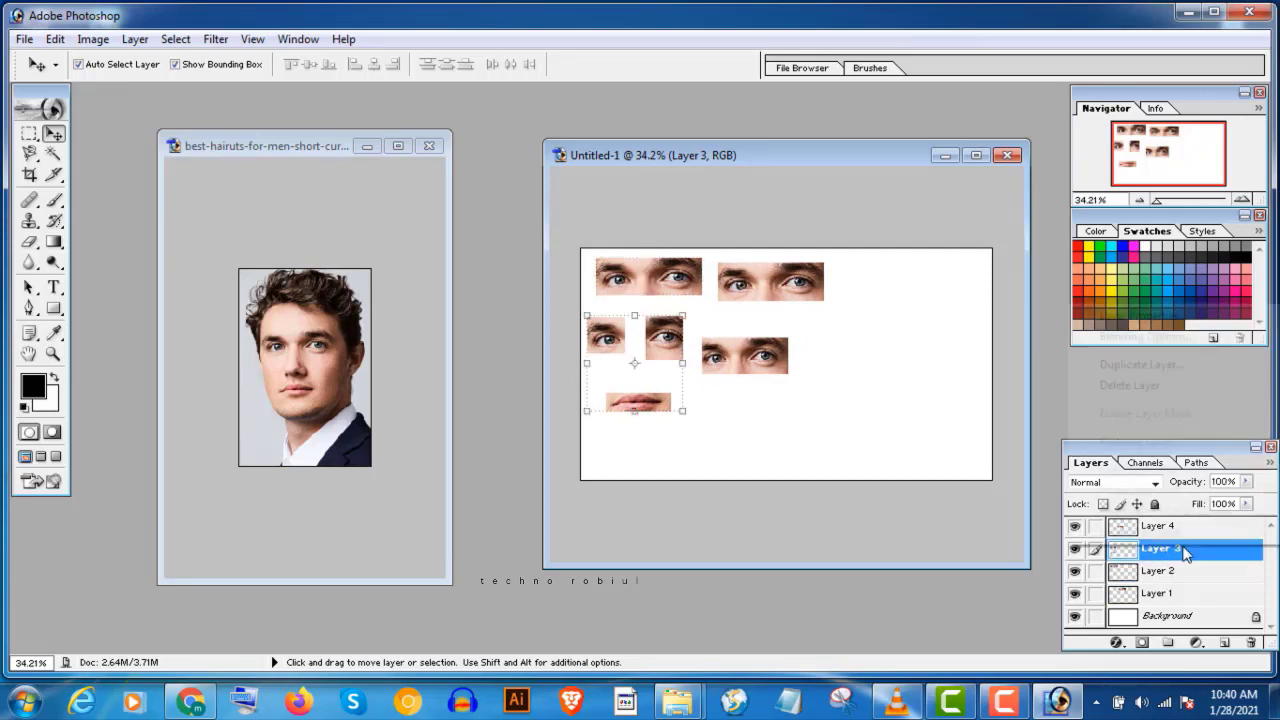
left_click(1212, 386)
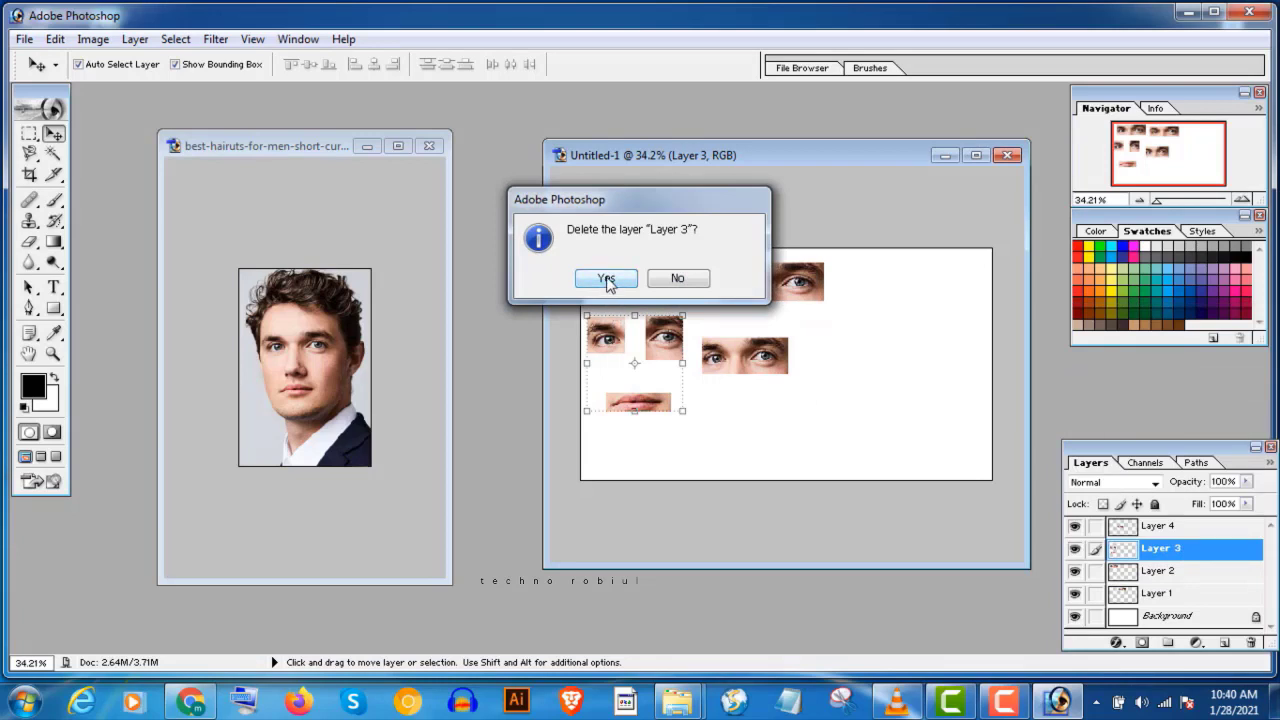
left_click(606, 279)
Step: Delete Layer 4 with the resized eye strip from Untitled-1
key("ctrl+minus")
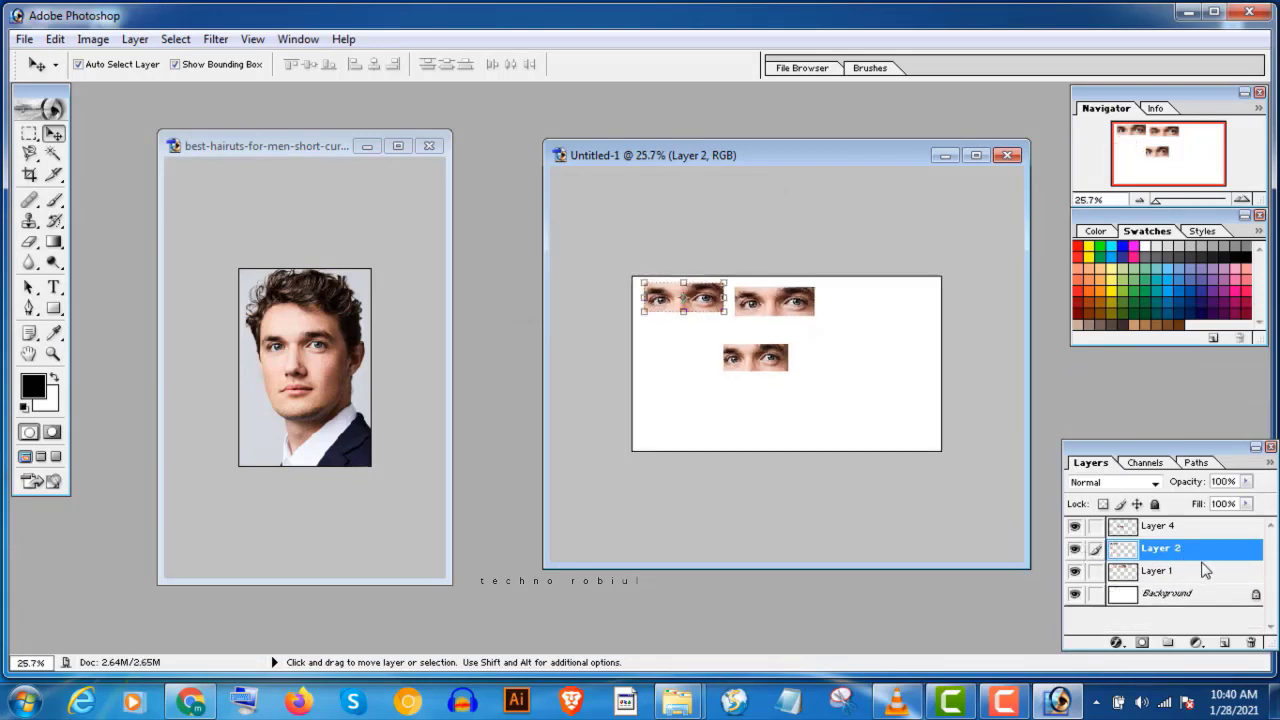
key("ctrl+plus")
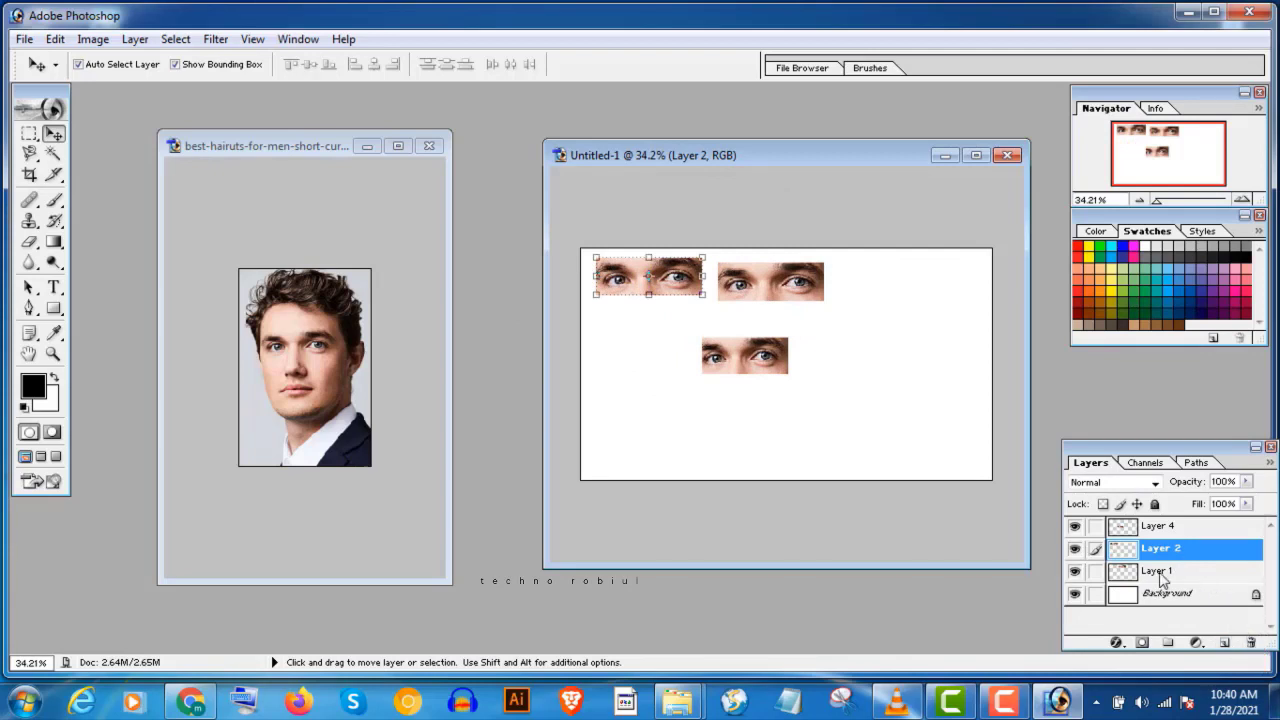
key("ctrl+minus")
left_click(1186, 527)
left_click_drag(1188, 530, 1258, 655)
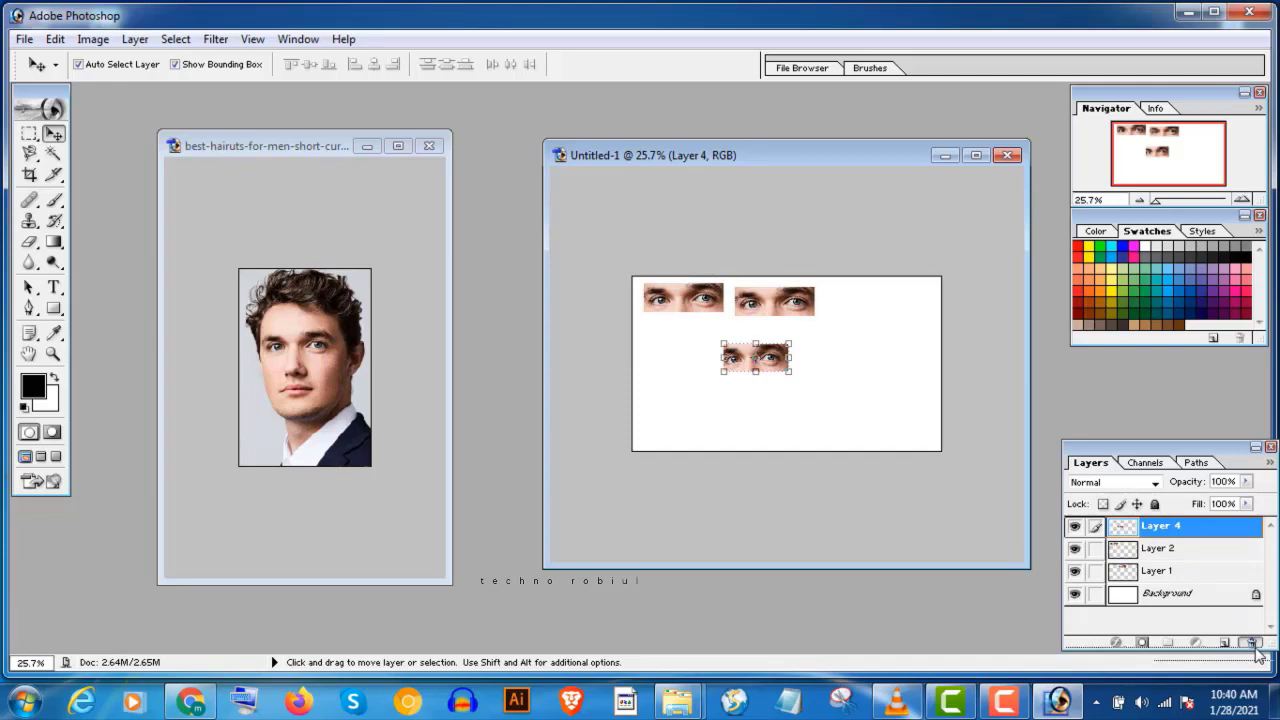
left_click_drag(1258, 652, 1252, 643)
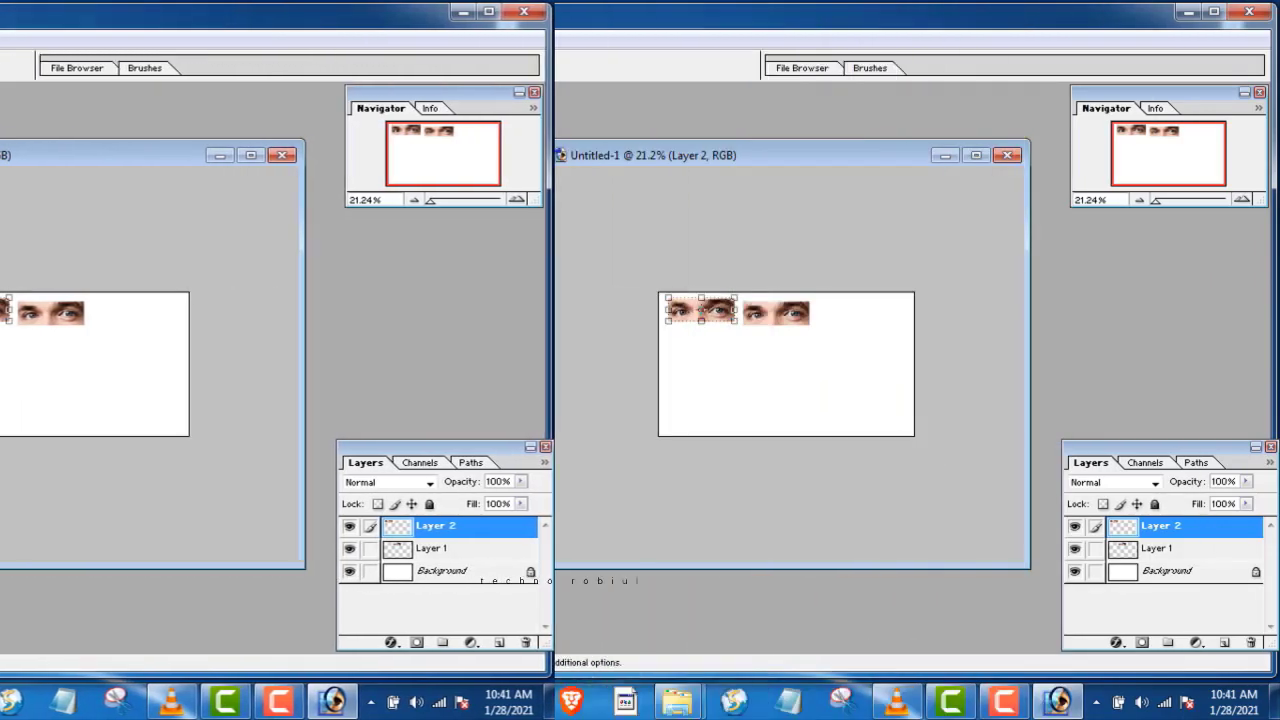
Step: Draw a freehand Lasso selection around the man's head and hair in the portrait photo
left_click(30, 155)
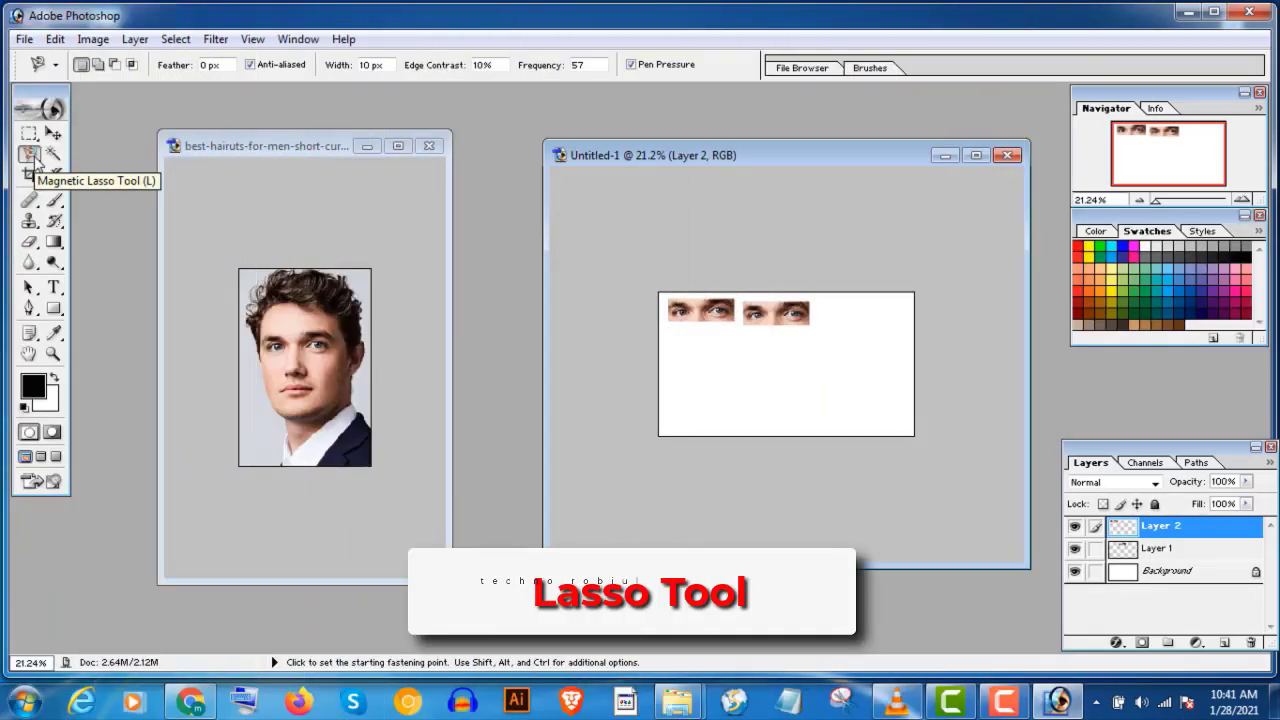
mouse_move(30, 155)
left_mouse_down()
mouse_move(115, 188)
mouse_move(170, 180)
mouse_move(116, 198)
mouse_move(148, 196)
mouse_move(30, 158)
mouse_move(118, 172)
mouse_move(28, 162)
left_mouse_up()
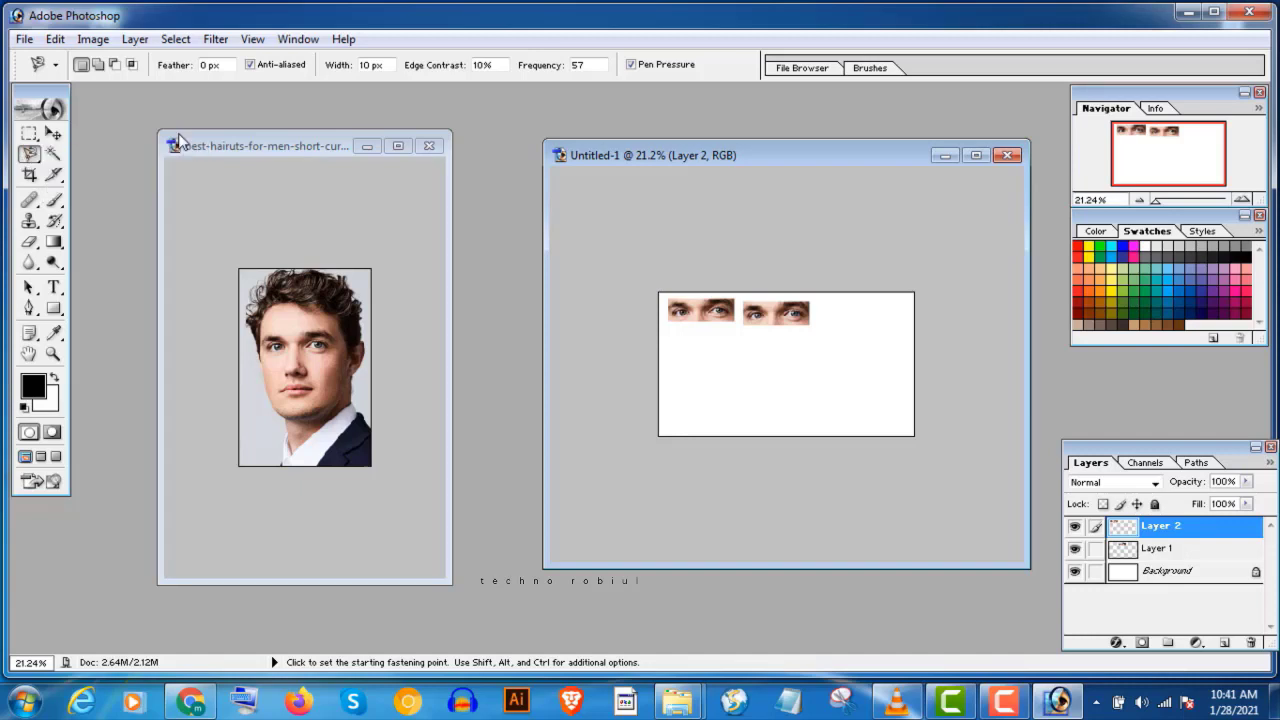
scroll(333, 332, "down", 4)
left_click(334, 355)
scroll(335, 360, "down", 2)
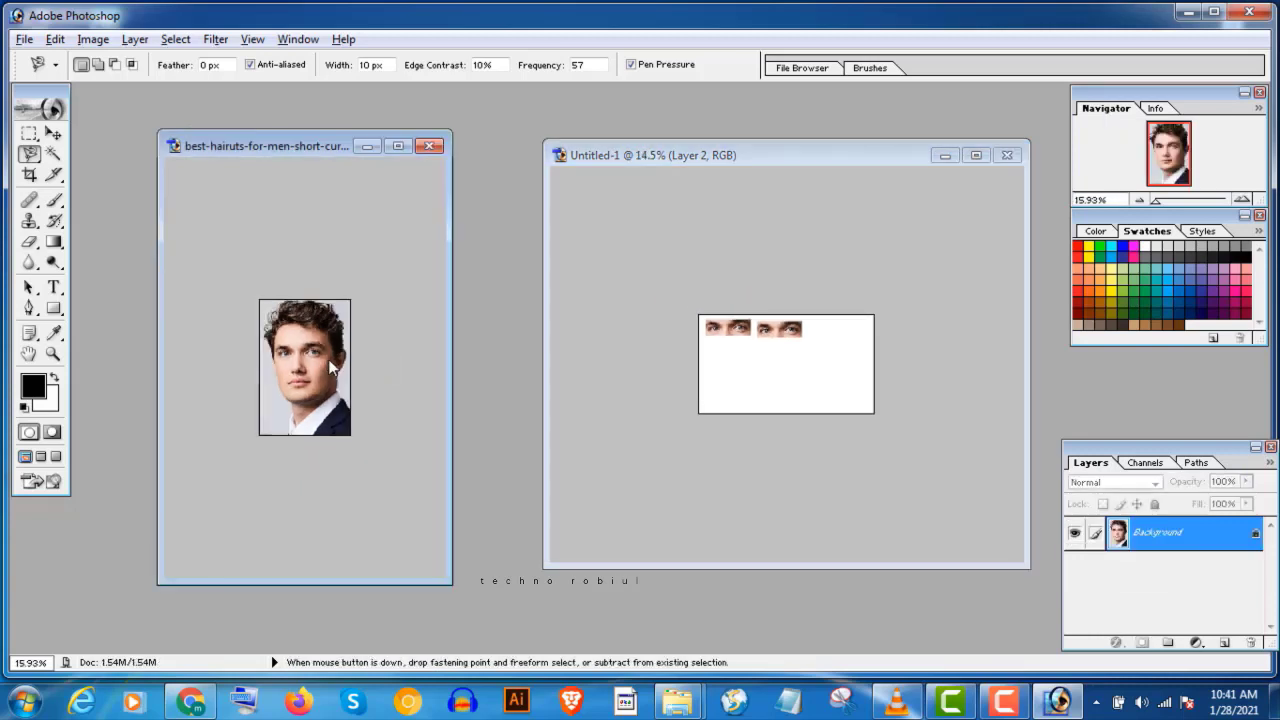
scroll(328, 359, "up", 3)
scroll(323, 362, "up", 2)
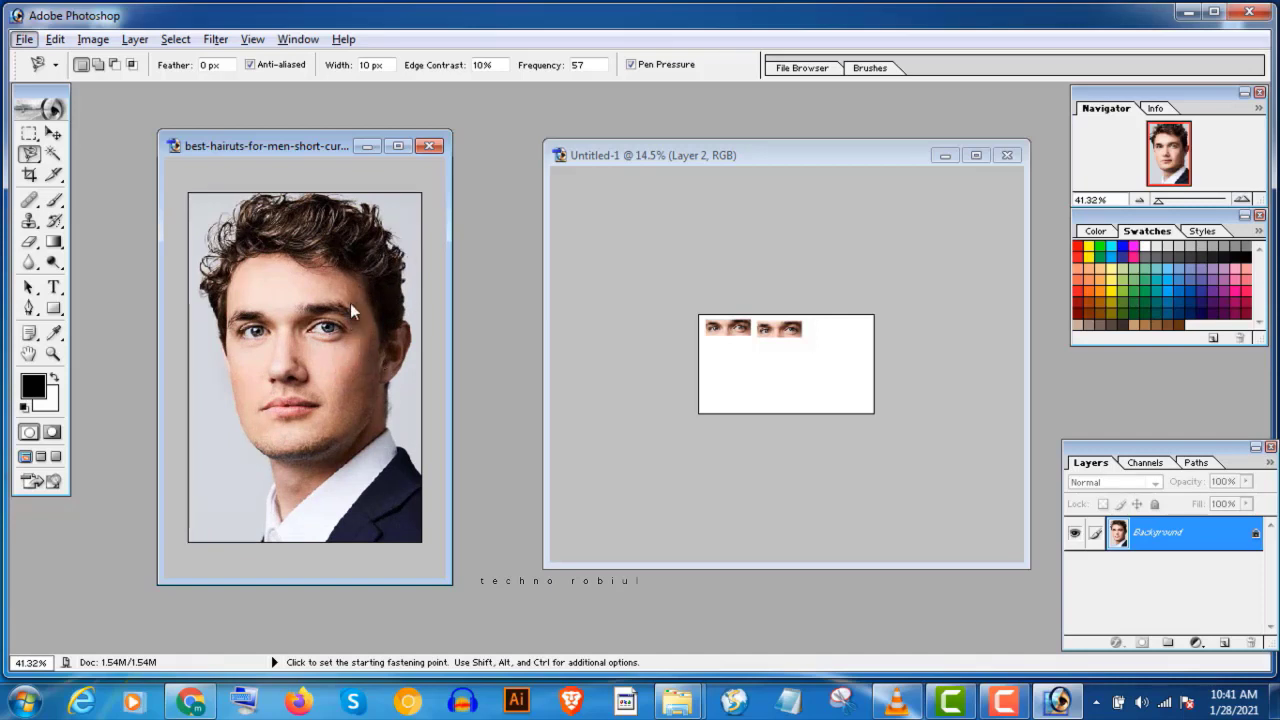
scroll(320, 274, "down", 2)
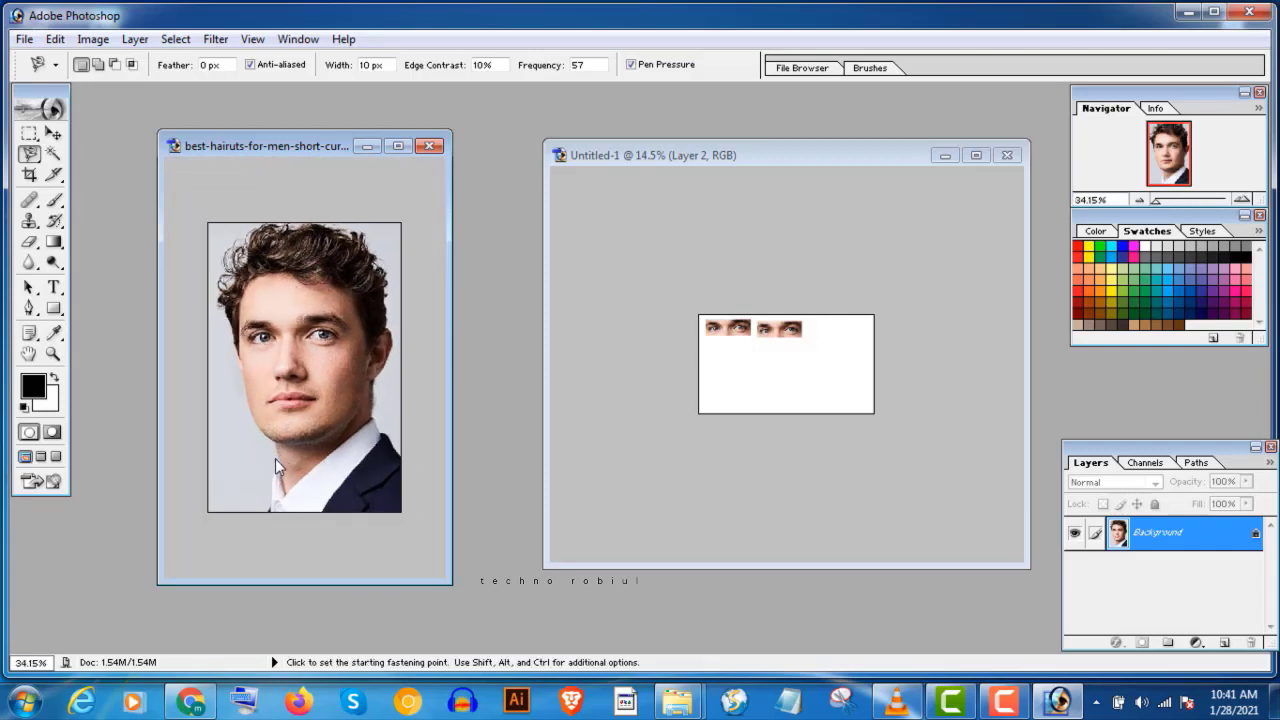
key("shift+l")
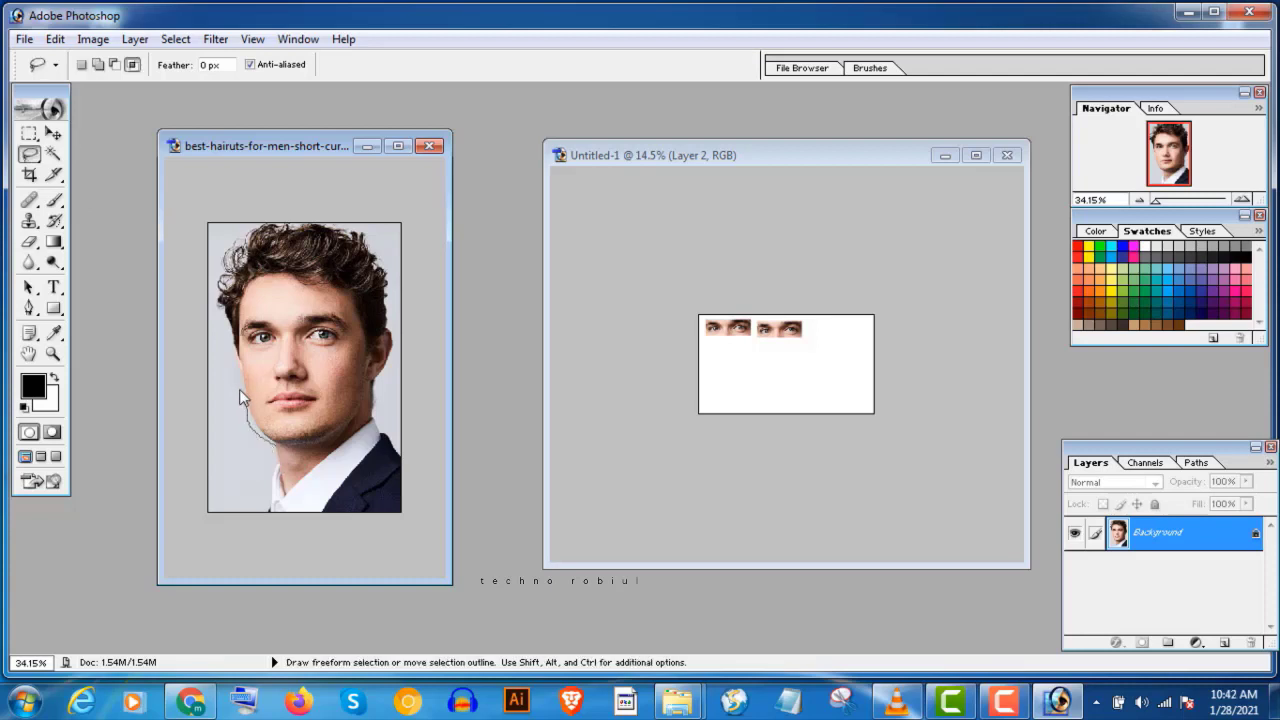
mouse_move(239, 389)
left_mouse_down()
mouse_move(220, 305)
mouse_move(230, 268)
left_mouse_up()
mouse_move(308, 238)
left_mouse_down()
mouse_move(371, 236)
mouse_move(388, 266)
mouse_move(398, 342)
mouse_move(373, 428)
mouse_move(308, 460)
mouse_move(240, 405)
left_mouse_up()
Step: Turn off Auto Select Layer and Show Bounding Box, and copy the selected head into Untitled-1 with the Move tool
left_click(54, 133)
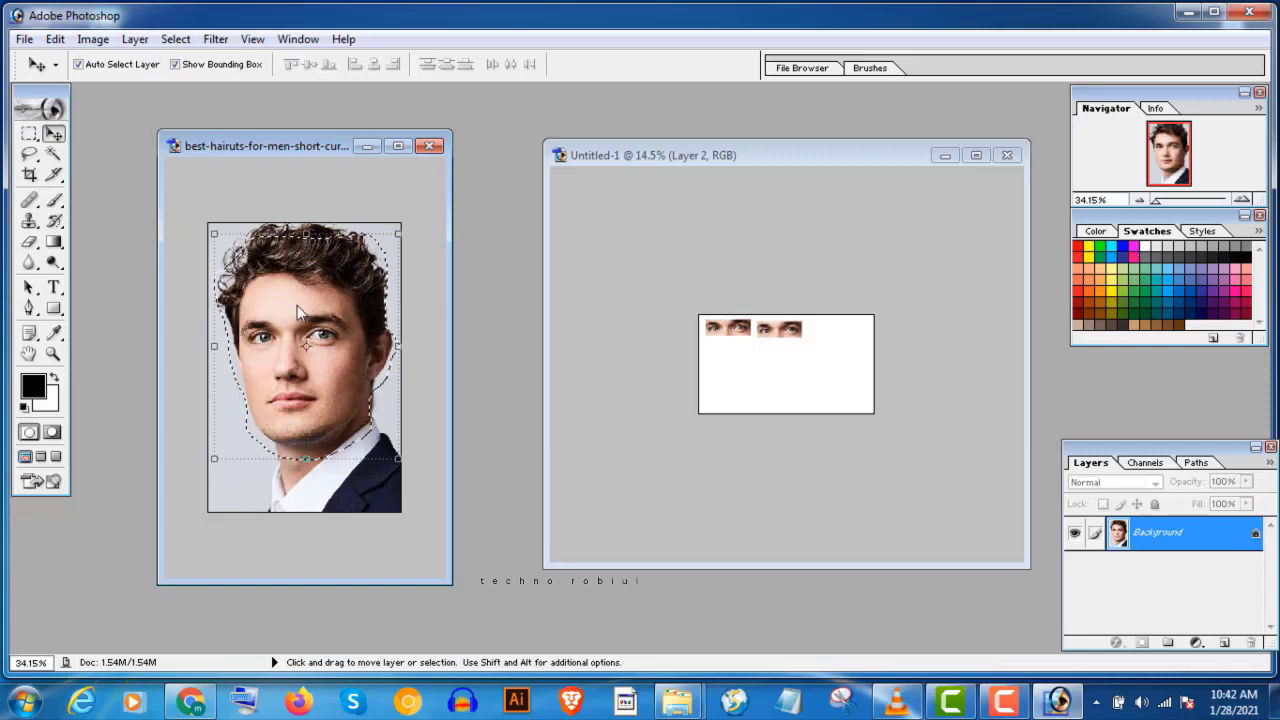
left_click(176, 64)
left_click_drag(317, 344, 402, 357)
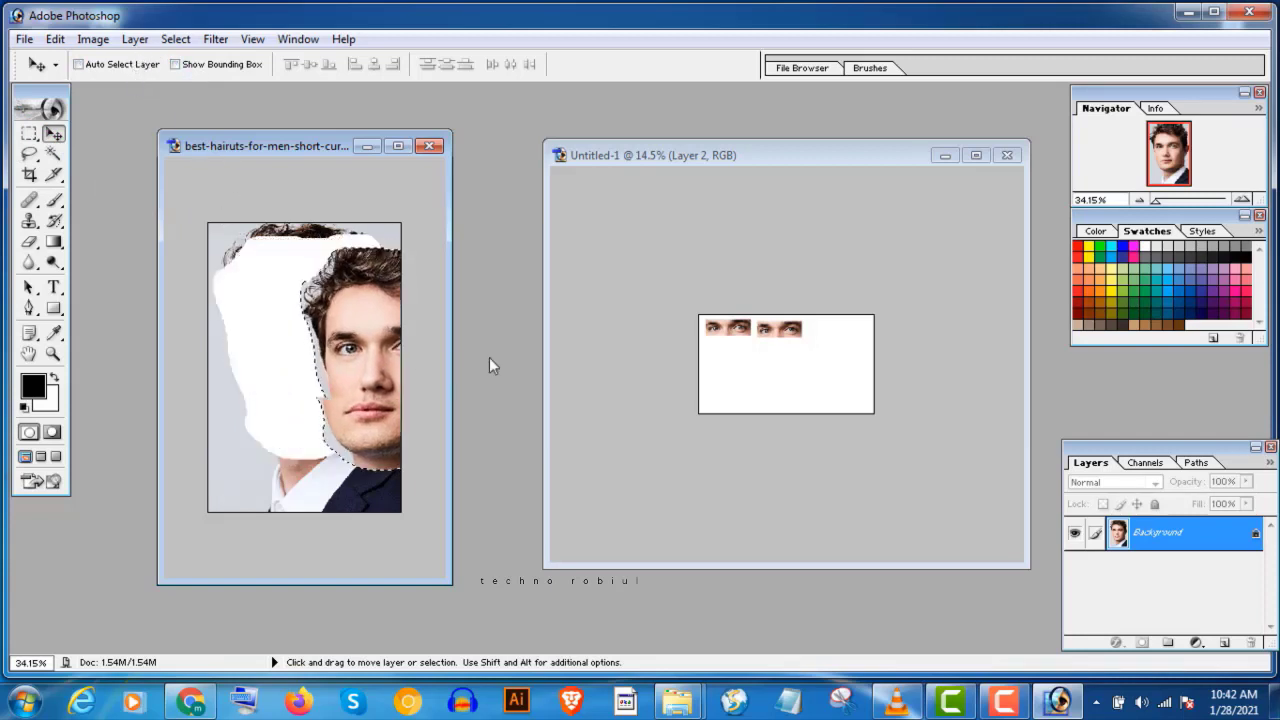
left_click_drag(489, 360, 730, 380)
scroll(857, 425, "down", 2)
scroll(834, 410, "up", 7)
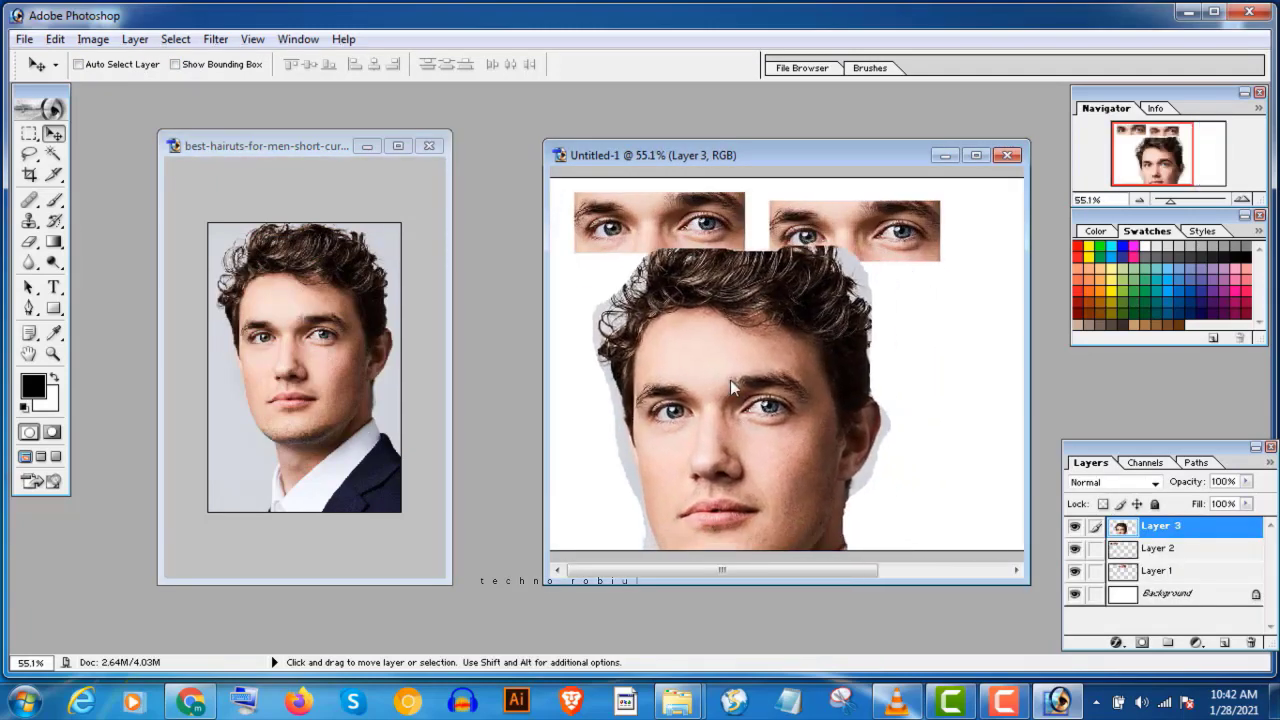
Step: Free-transform the copied head on Layer 3 to a smaller size, place it below the first eye strip, and apply it
key("ctrl+t")
left_click_drag(891, 248, 754, 414)
left_click_drag(684, 473, 700, 322)
left_click(746, 65)
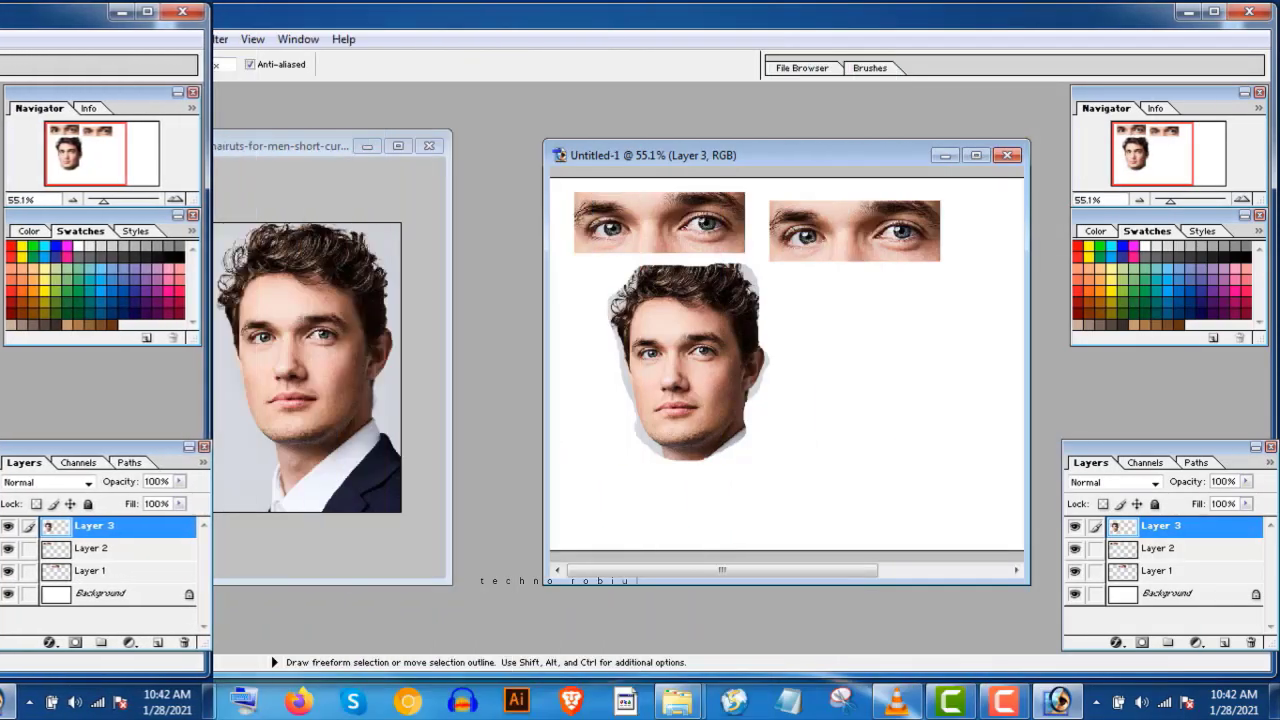
Step: Switch to the Polygonal Lasso tool and clear the existing head selection in the portrait photo
left_click_drag(29, 154, 130, 182)
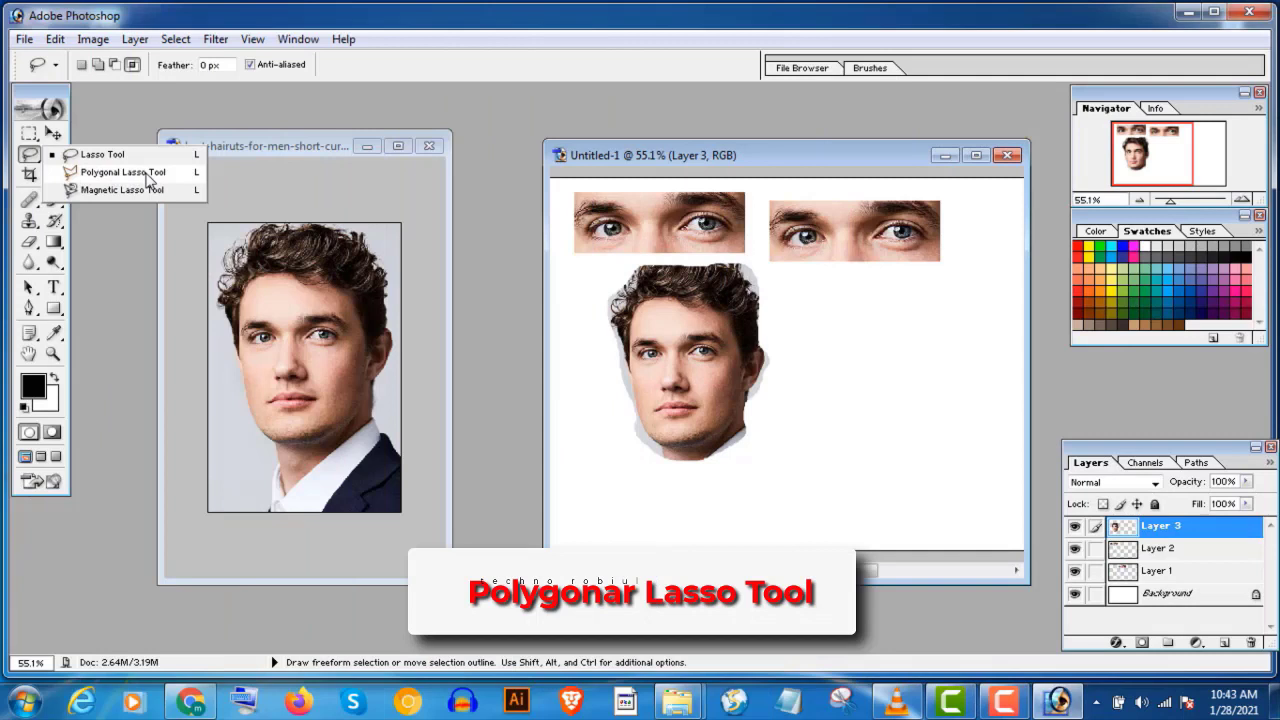
left_click(146, 175)
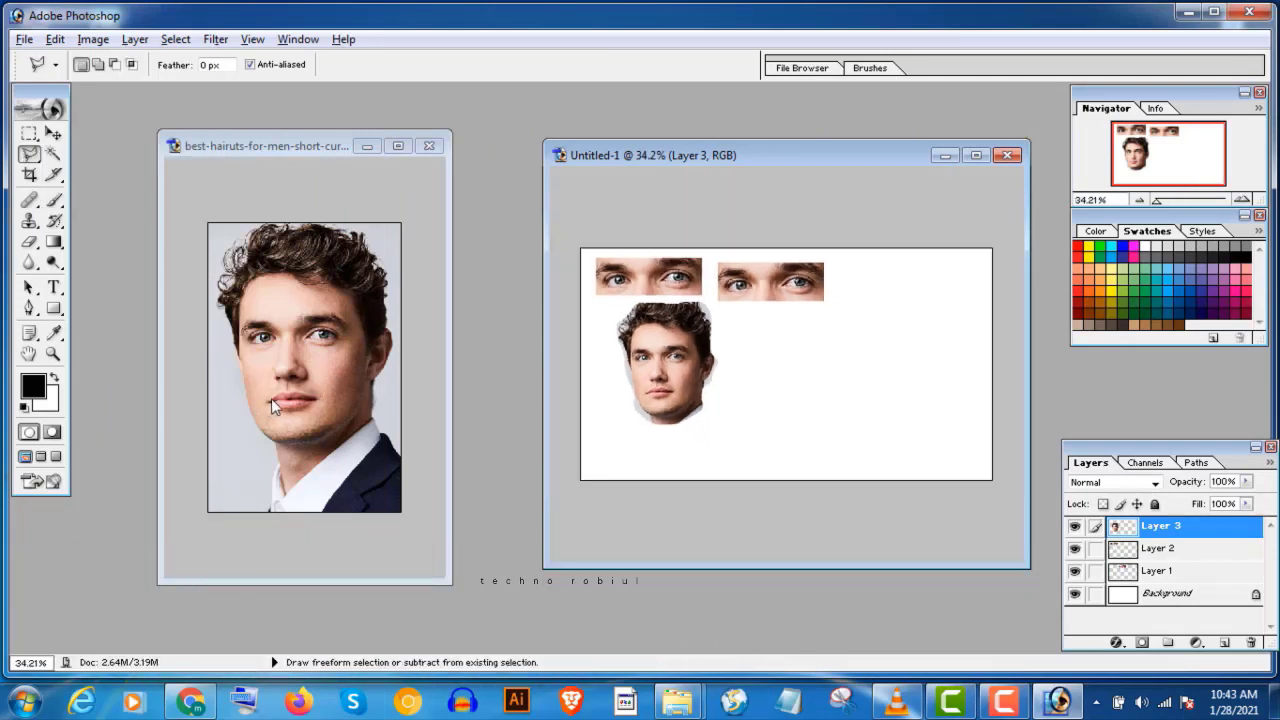
left_click(309, 403)
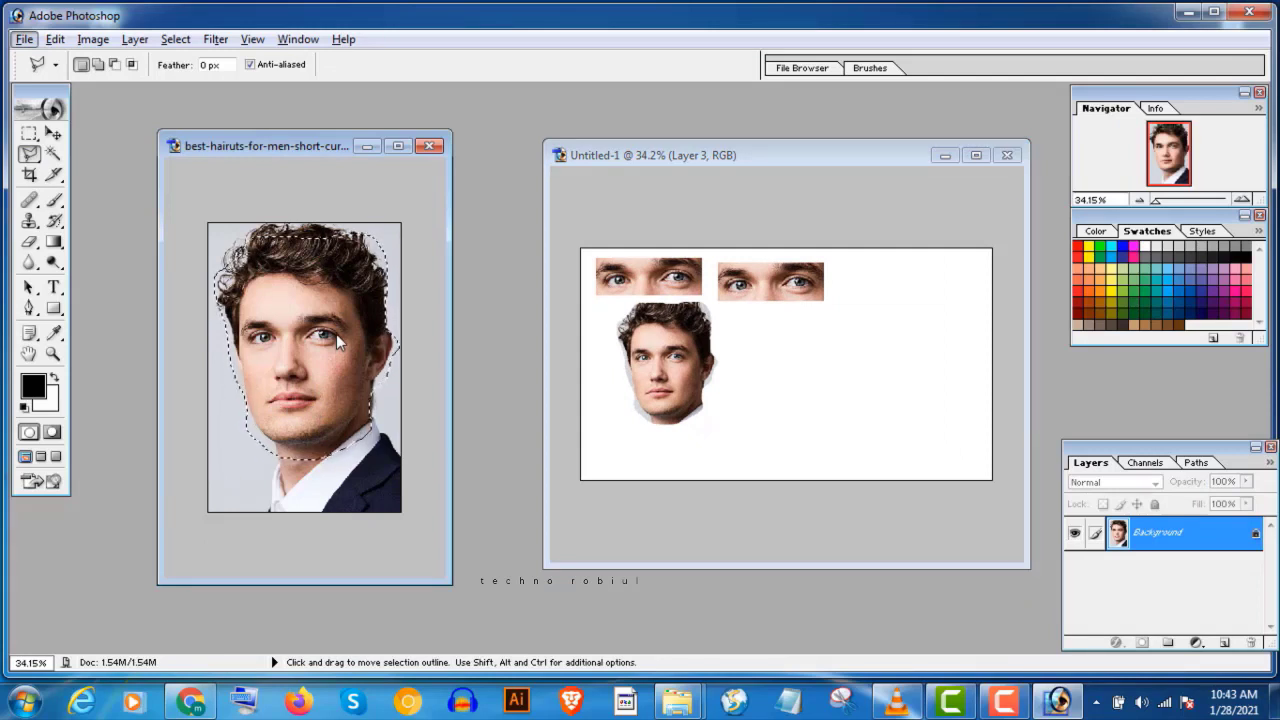
key("ctrl+d")
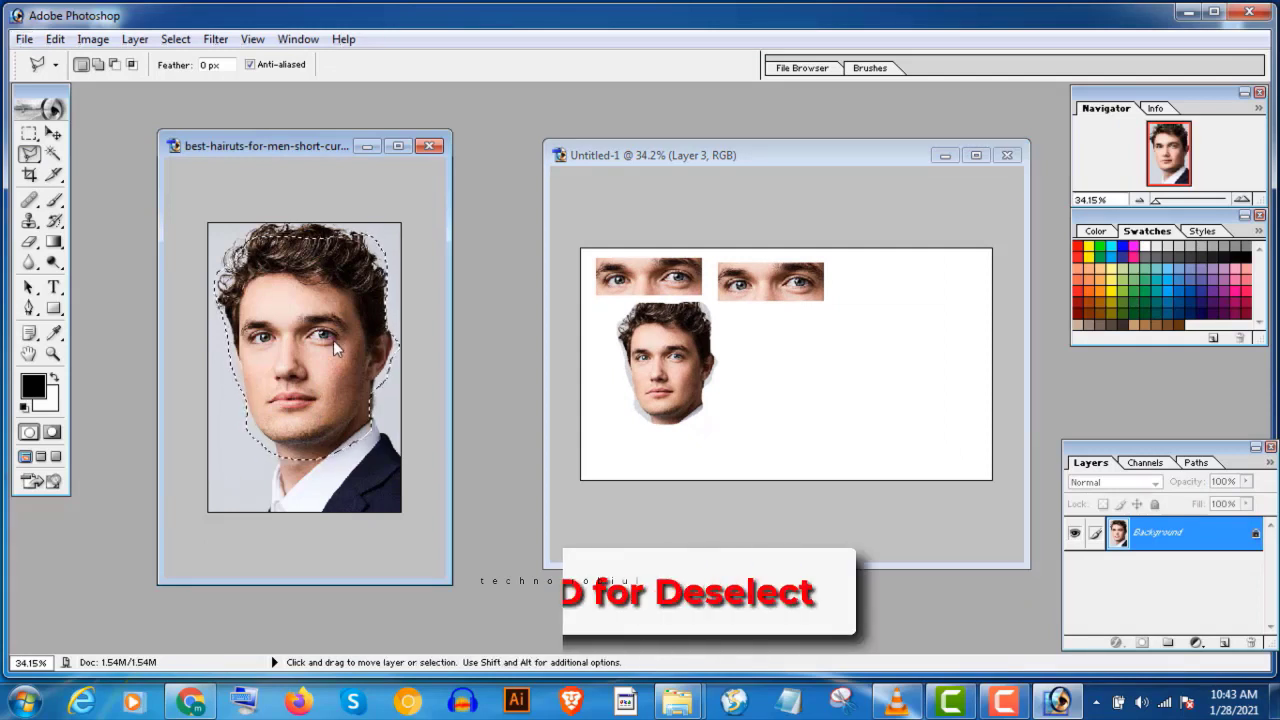
Step: Trace a polygonal selection around the man's head and neck down to the shirt collar in the portrait photo
scroll(309, 462, "down", 5)
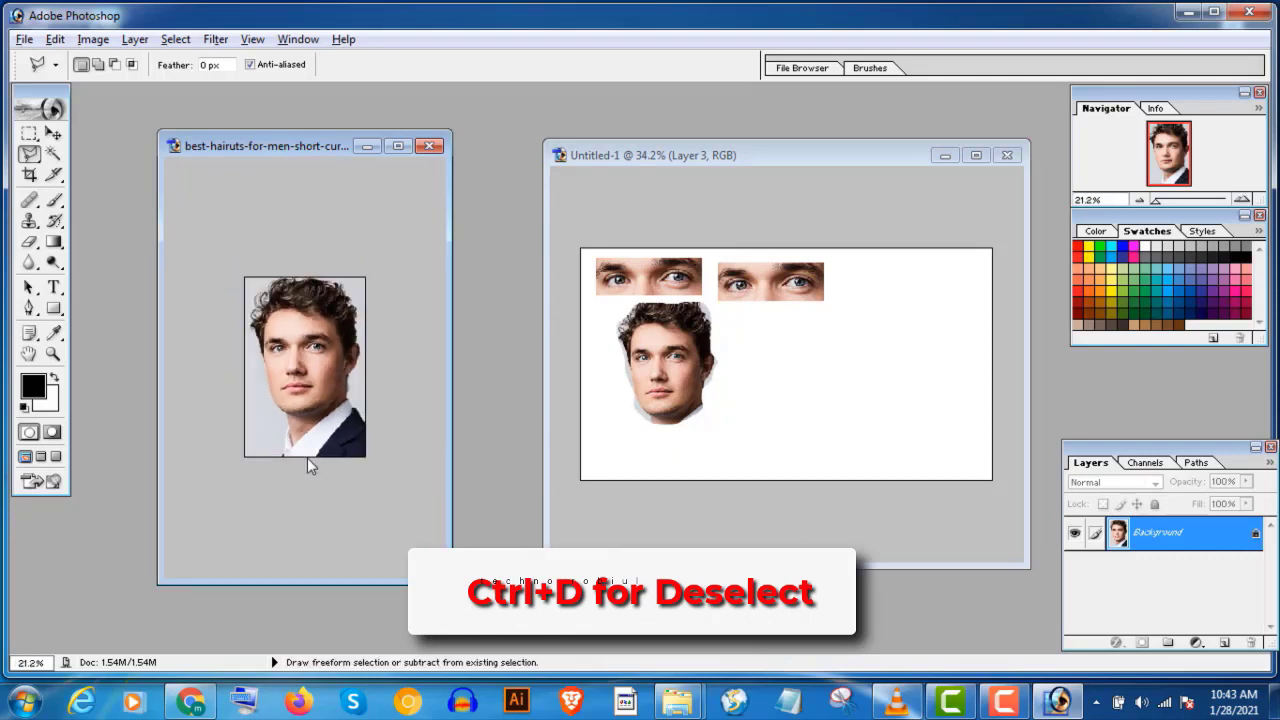
scroll(308, 458, "up", 4)
scroll(310, 465, "up", 2)
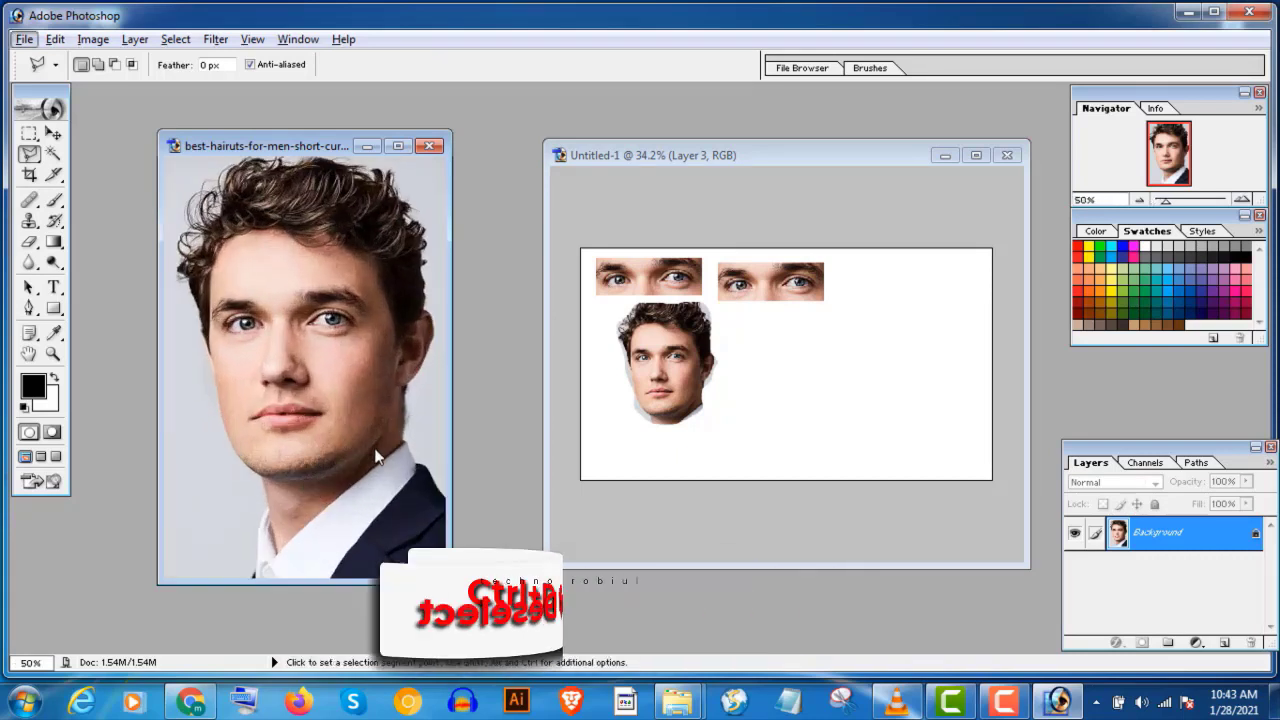
key("alt")
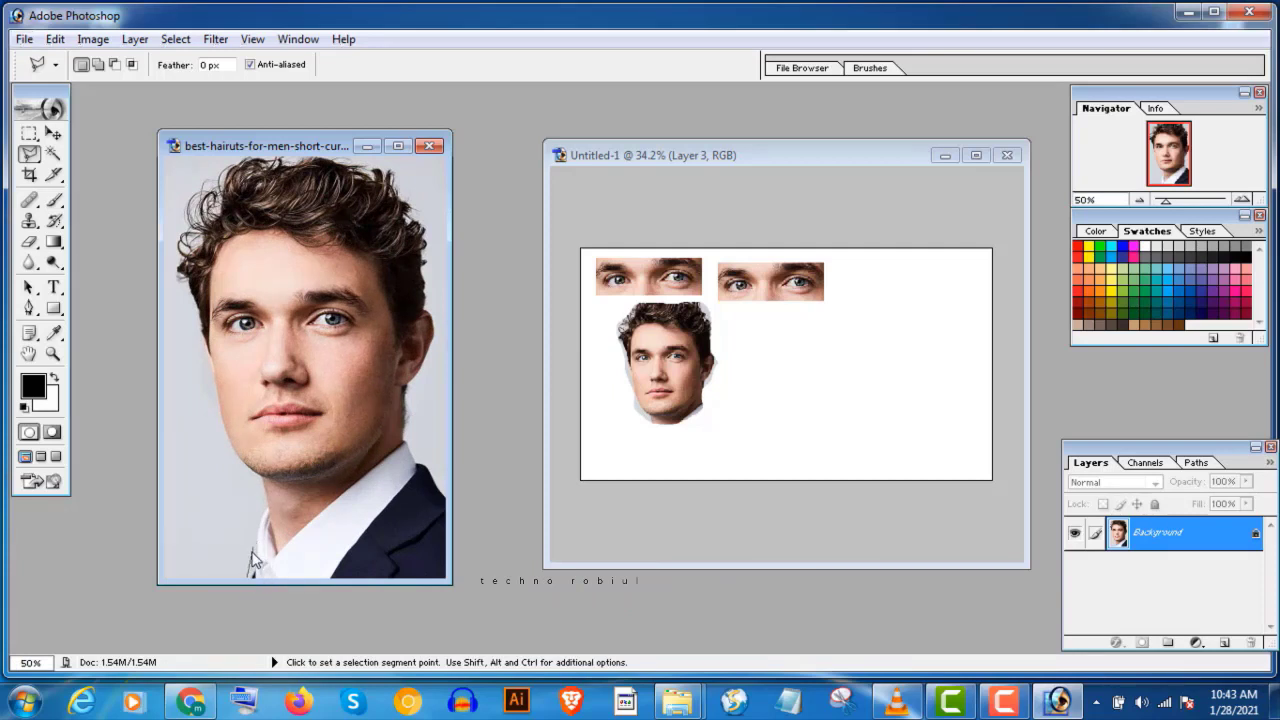
left_click(251, 576)
left_click(258, 485)
left_click(203, 358)
left_click(178, 271)
left_click(184, 238)
left_click(219, 183)
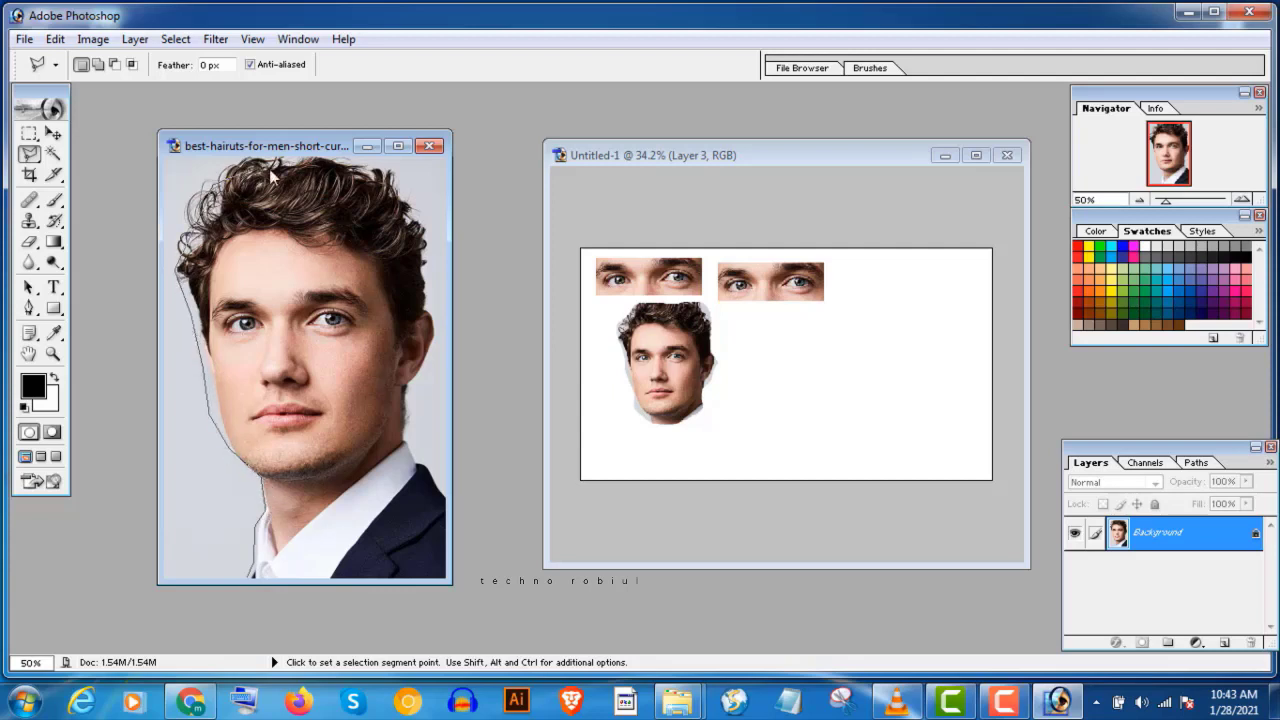
left_click(268, 168)
left_click(383, 181)
left_click(241, 577)
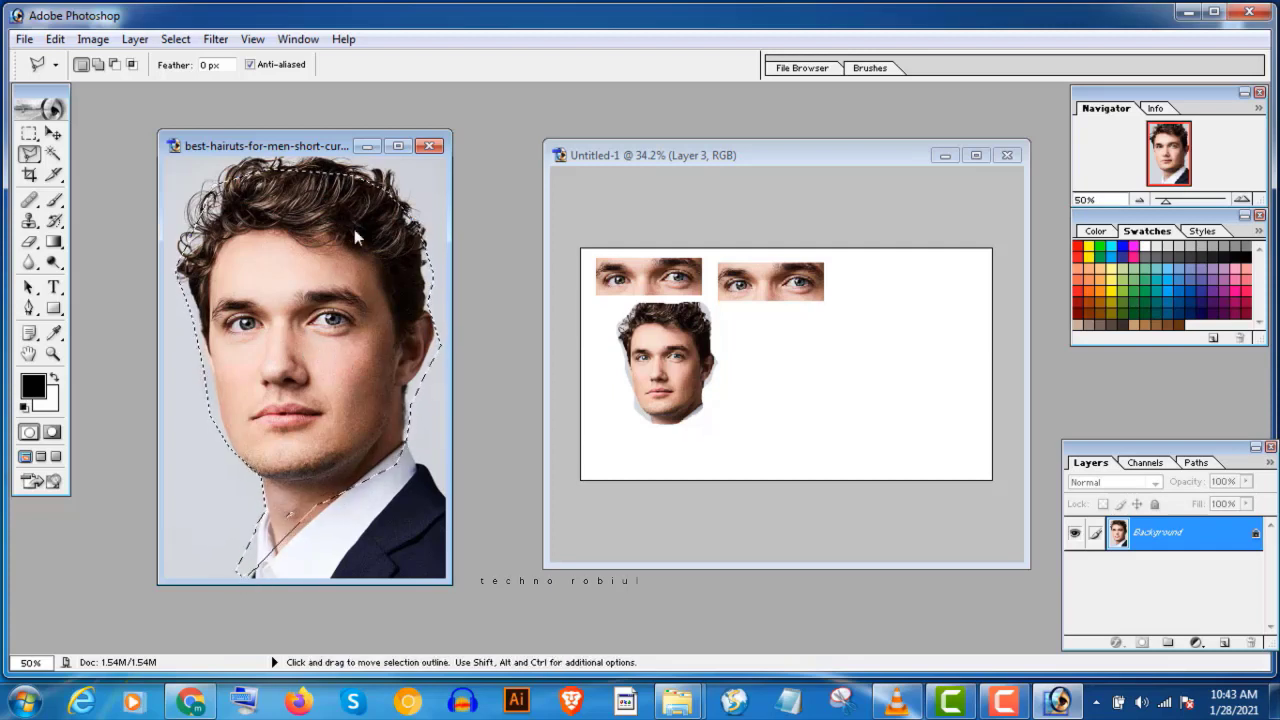
Step: Copy the selected head and neck into Untitled-1 with the Move tool, placing it at the canvas's right edge
left_click(29, 133)
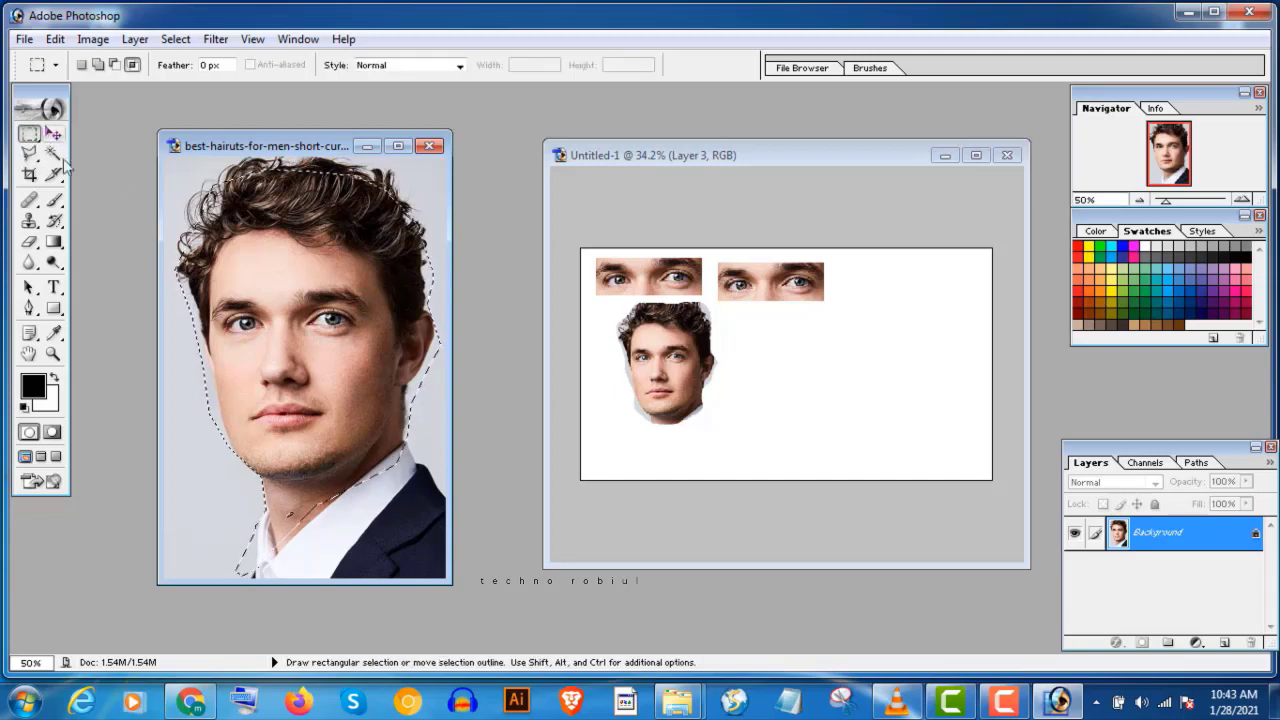
left_click(53, 133)
left_click_drag(305, 289, 873, 347)
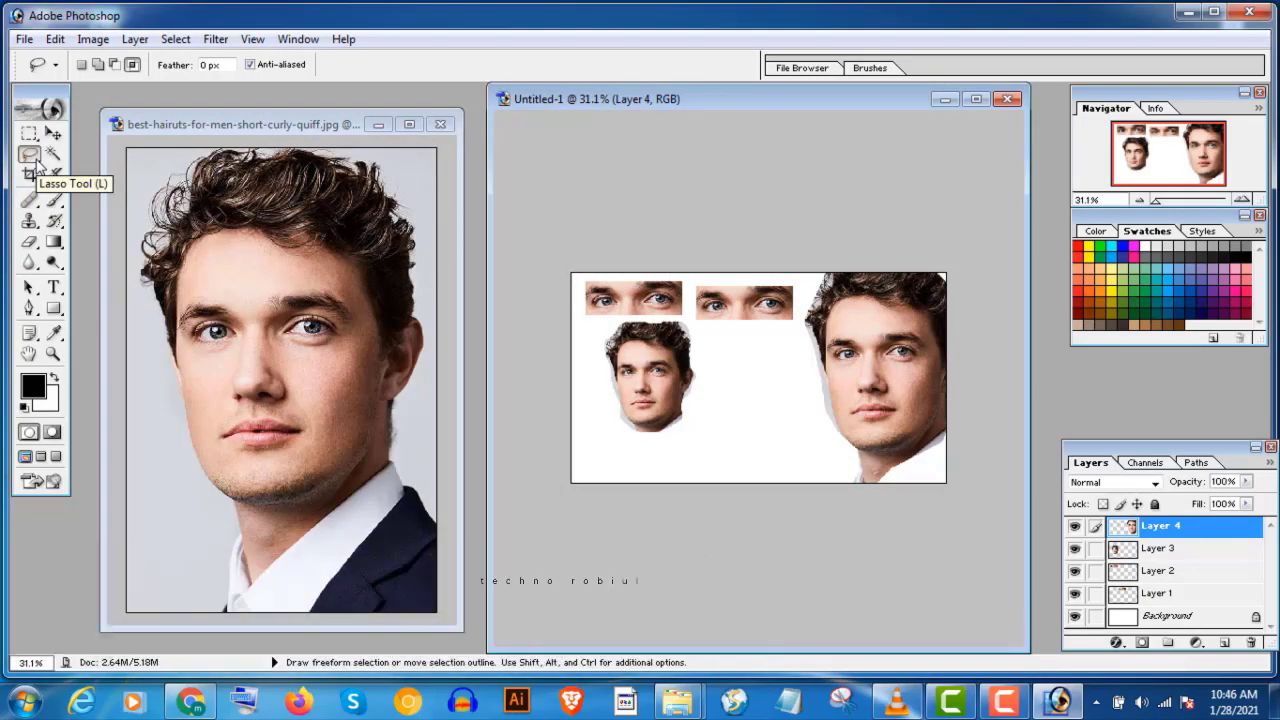
Step: Select the man's whole figure, including hair, shirt and suit, in the portrait photo with the Magnetic Lasso tool
right_click(35, 158)
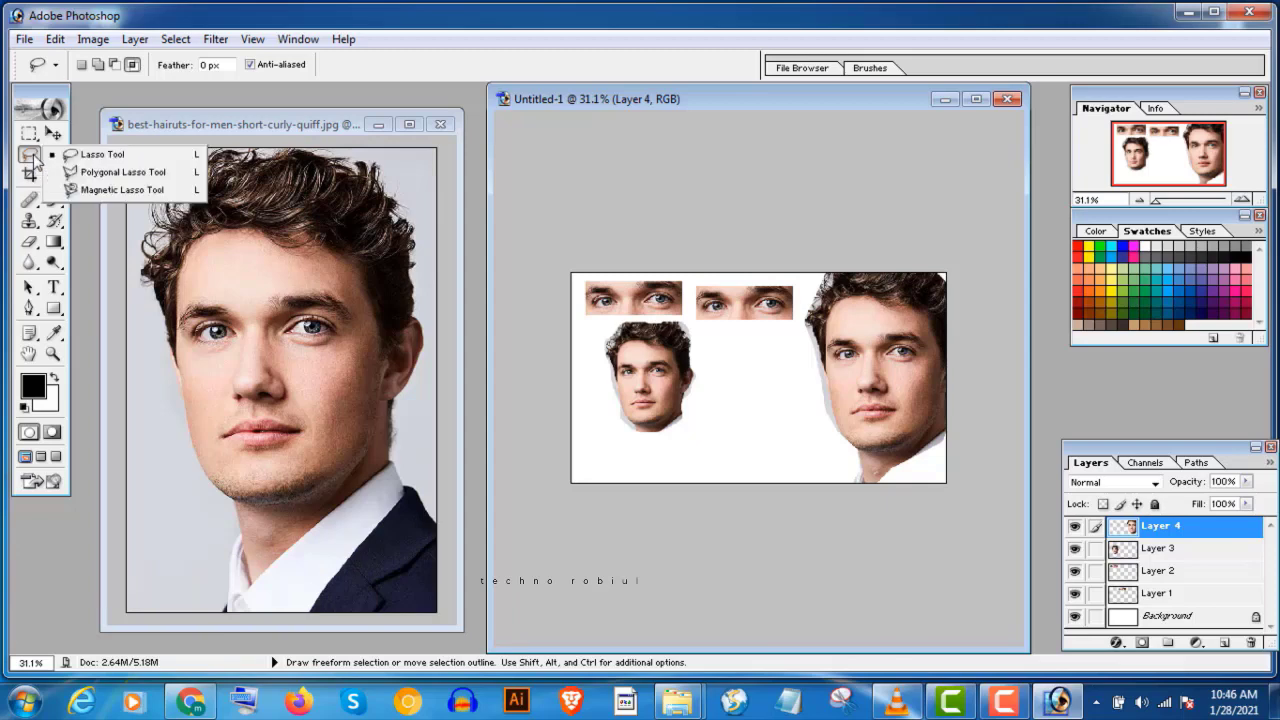
left_click(170, 190)
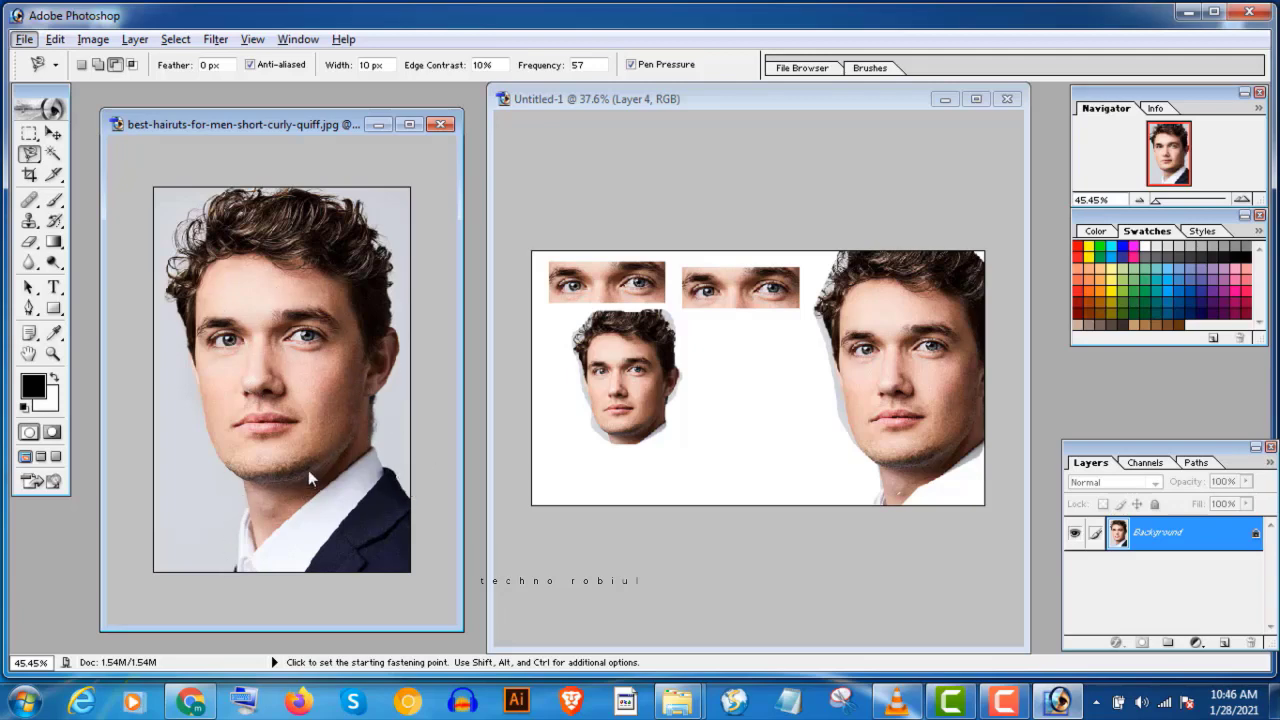
left_click(234, 569)
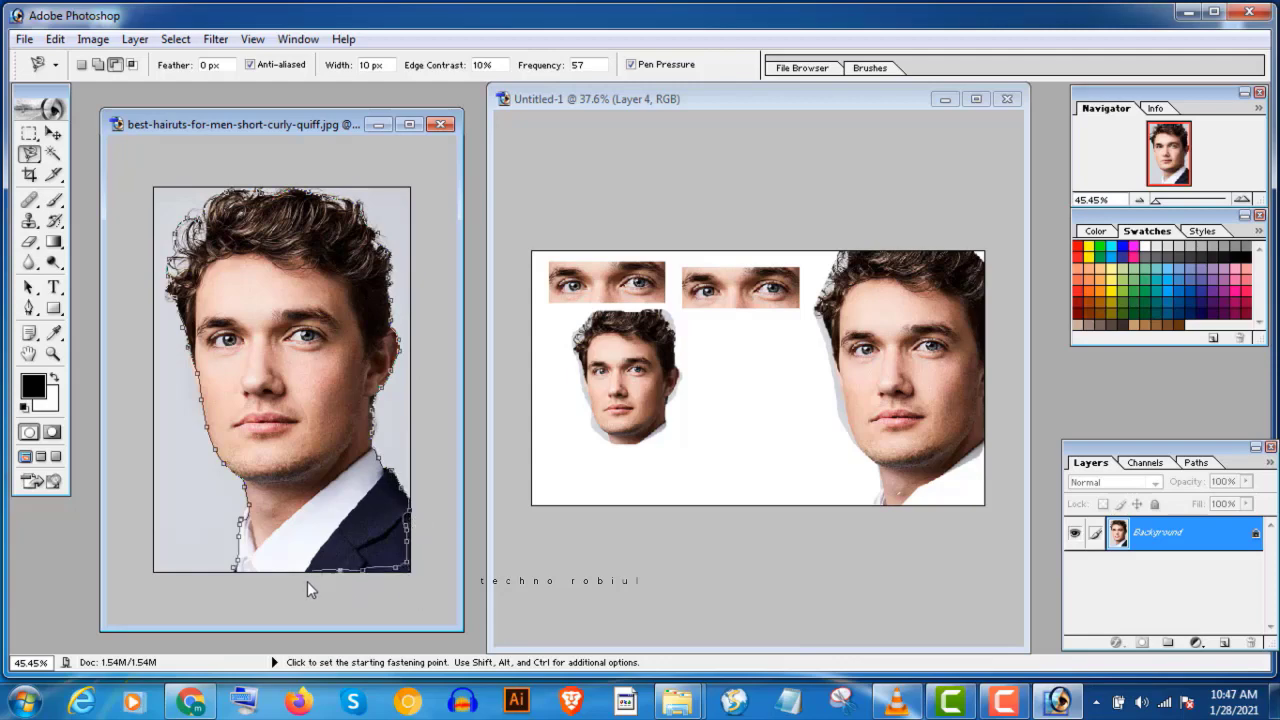
left_click(232, 575)
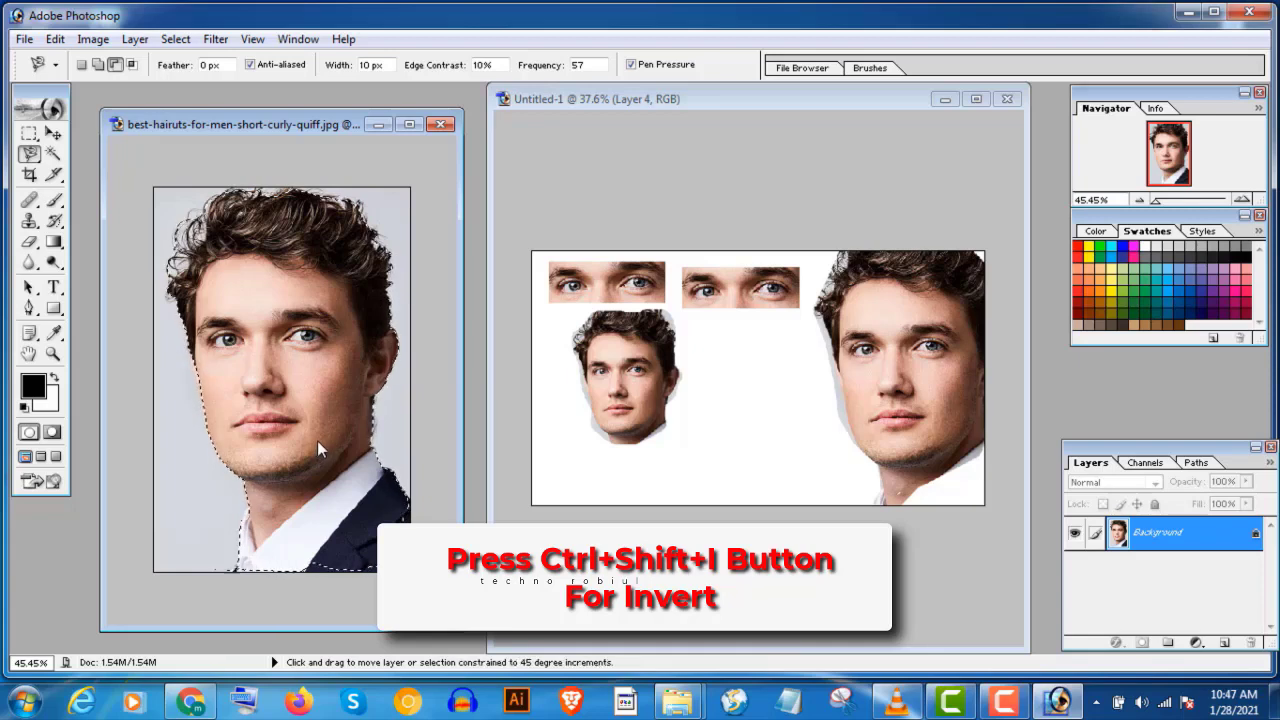
Step: Invert the figure selection, delete the portrait's background, and deselect
key("ctrl+shift+i")
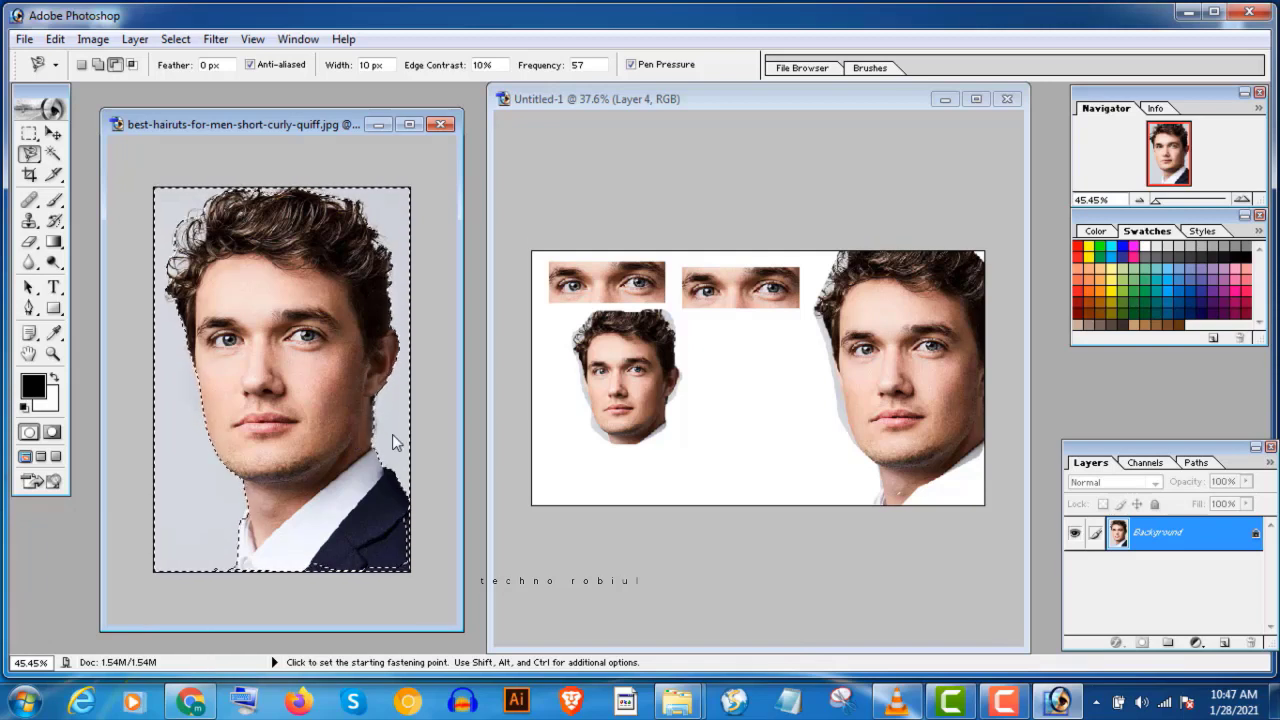
key("Delete")
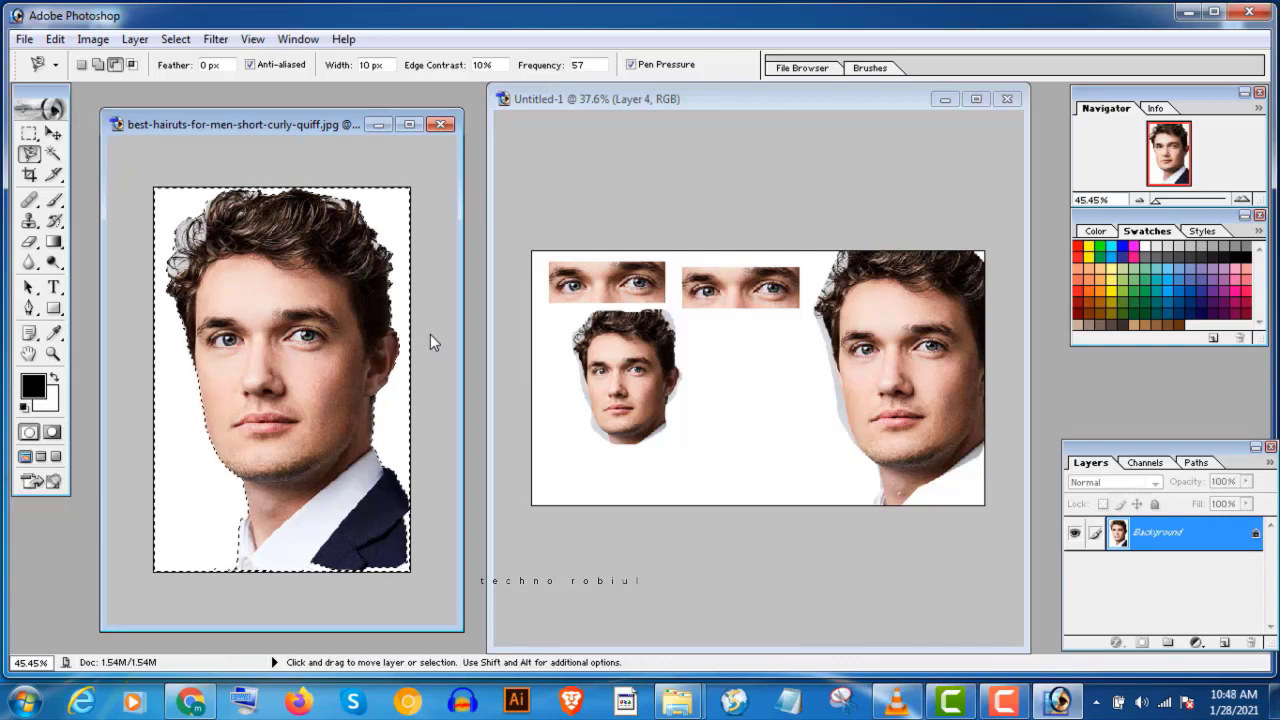
key("ctrl+d")
key("v")
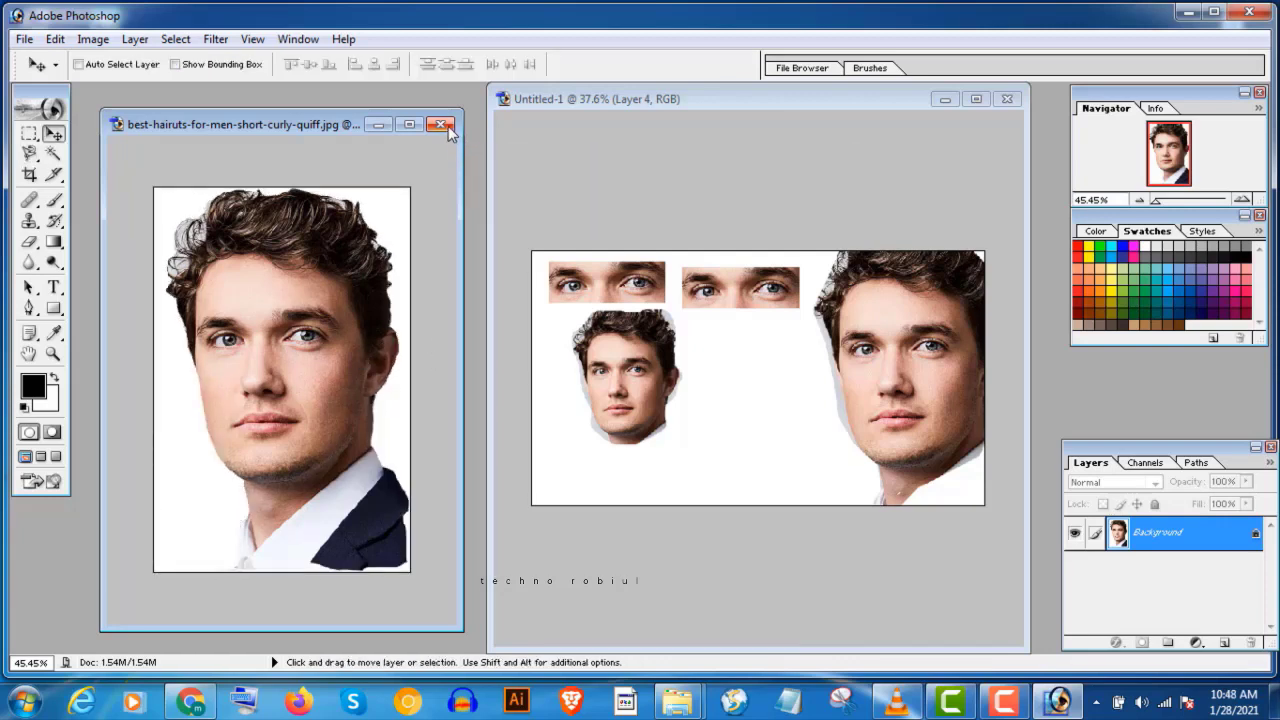
Step: Close the open documents and open the "working" image from the image folder, with the Magic Wand tool active
left_click(446, 126)
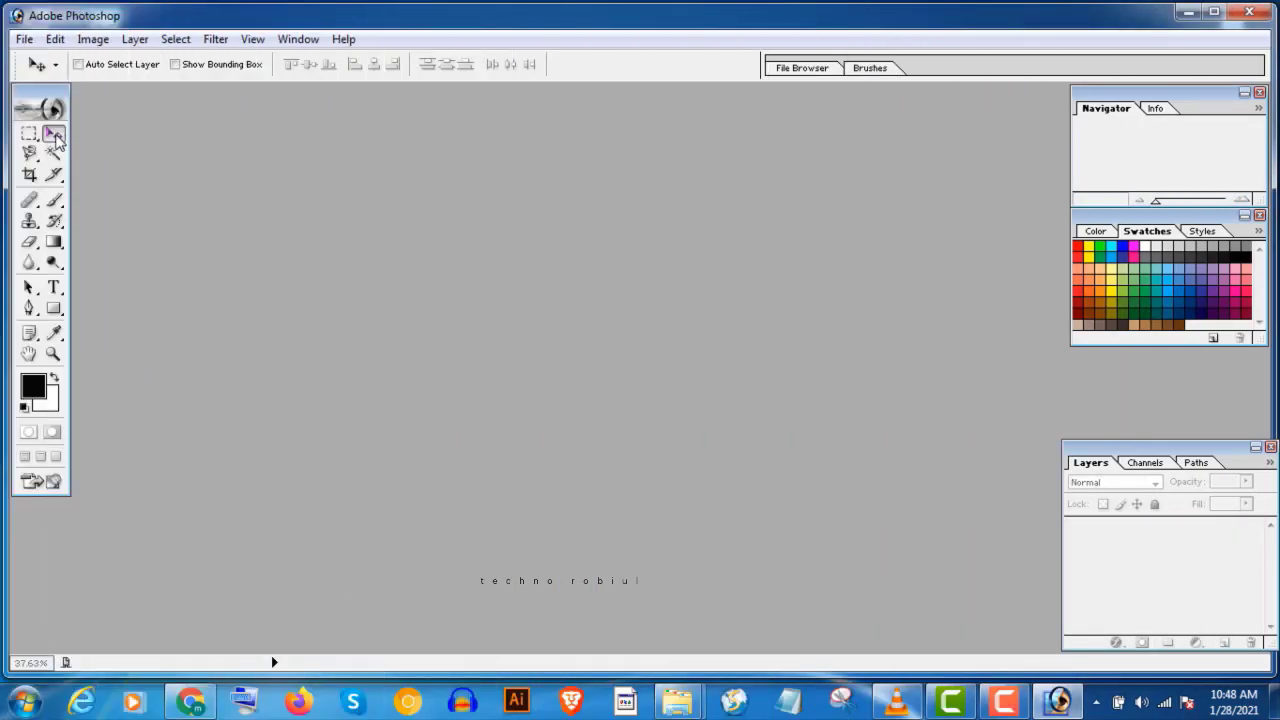
left_click(55, 157)
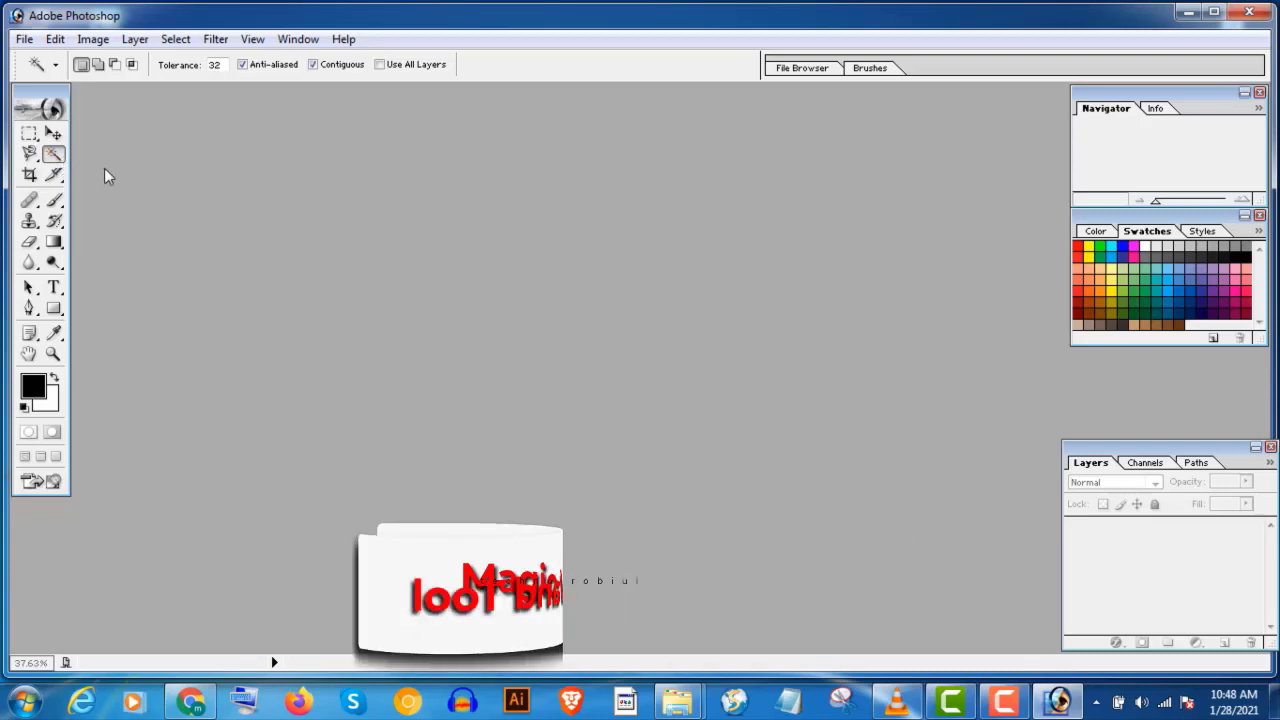
left_click(25, 40)
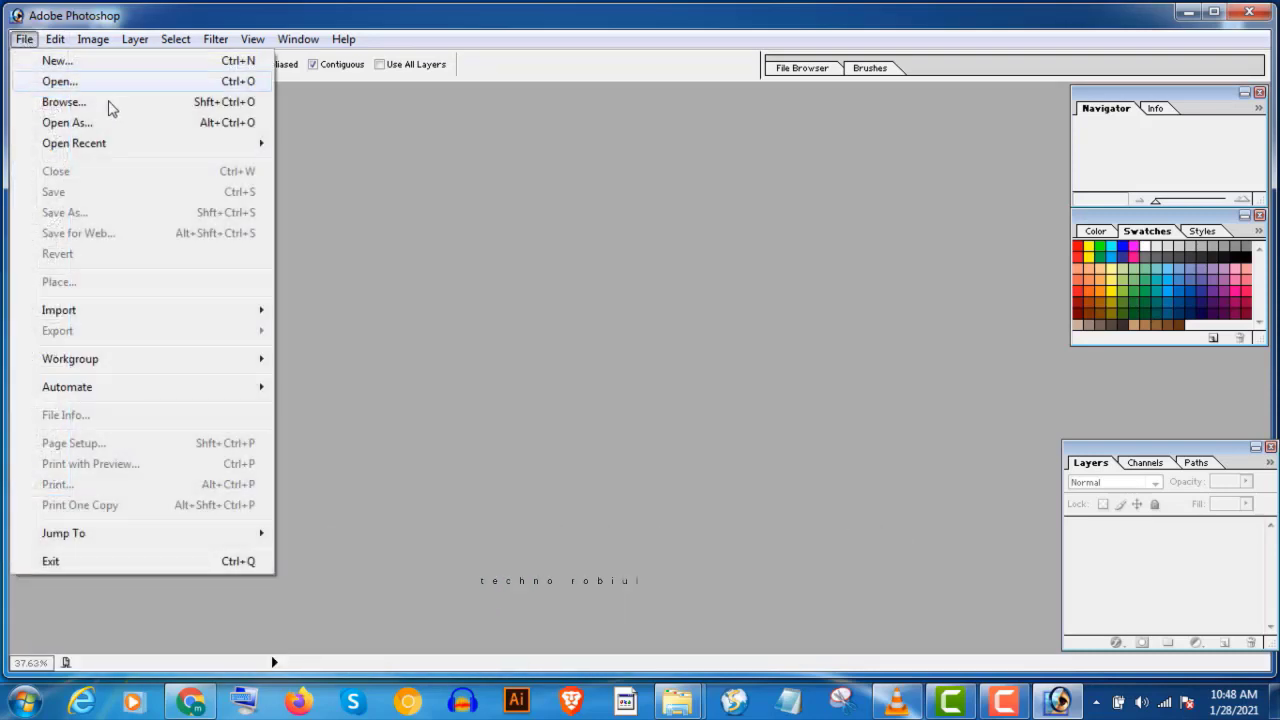
left_click(48, 80)
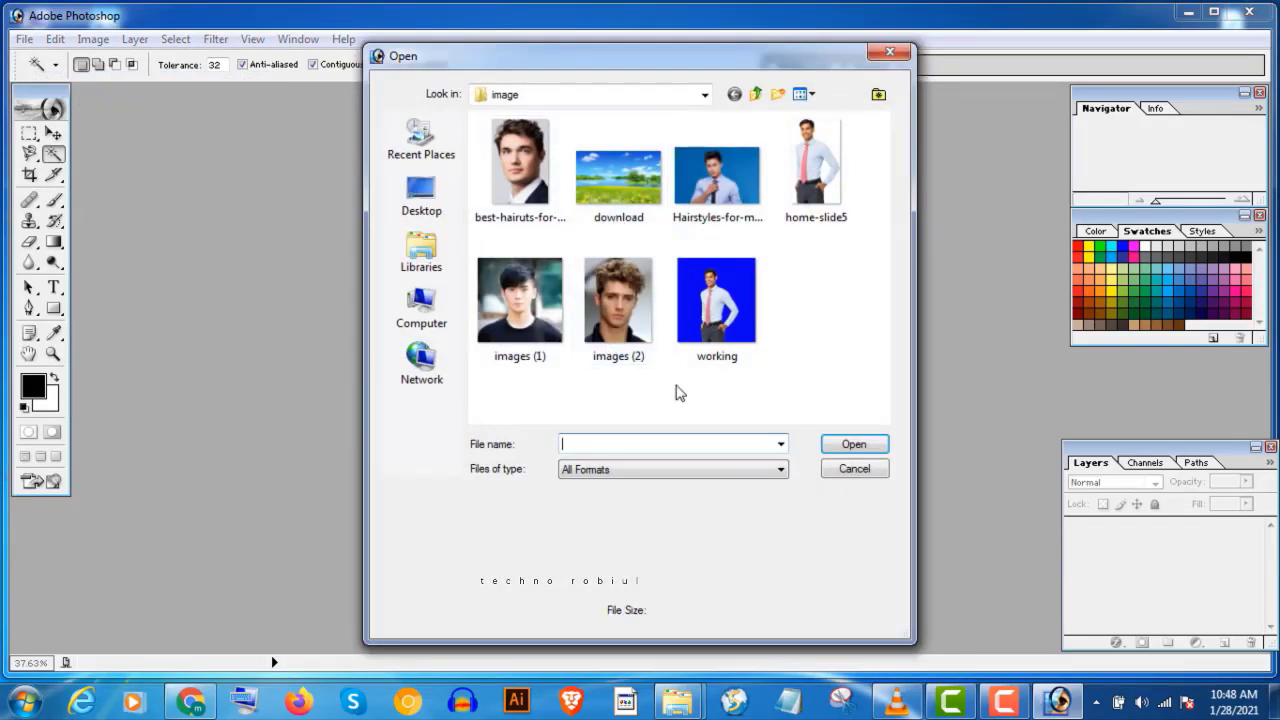
left_click(700, 290)
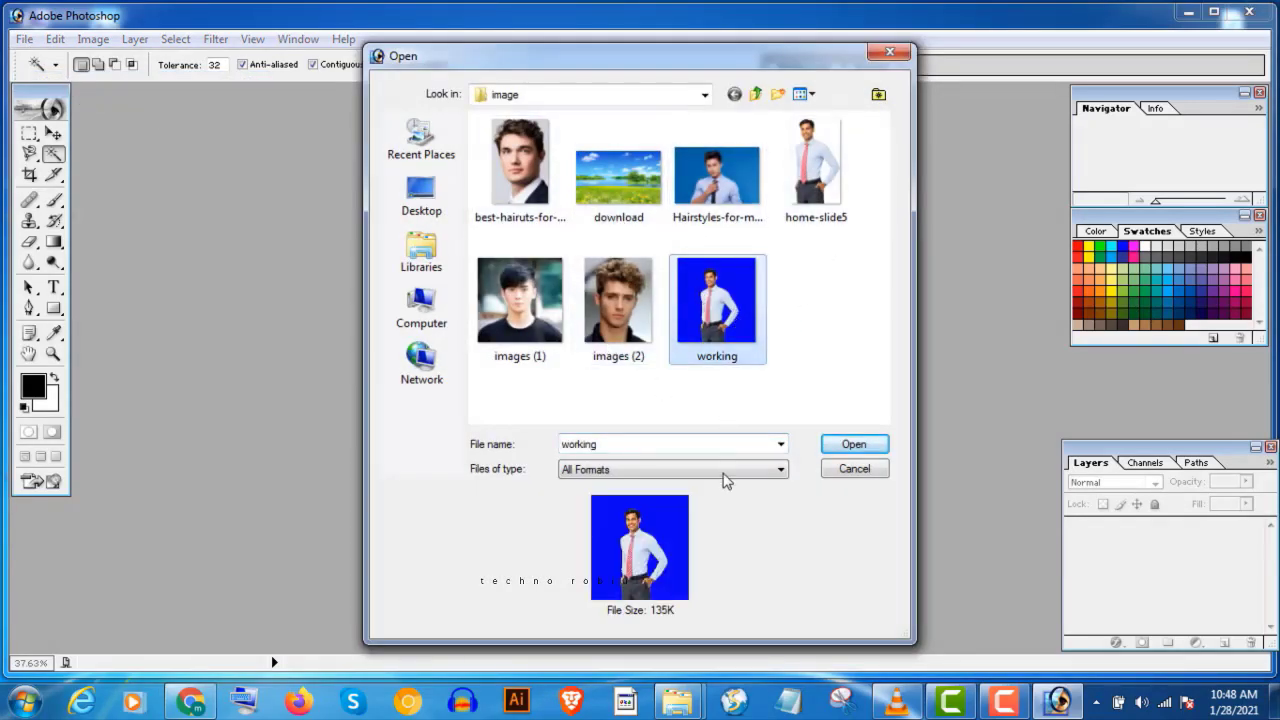
left_click(851, 445)
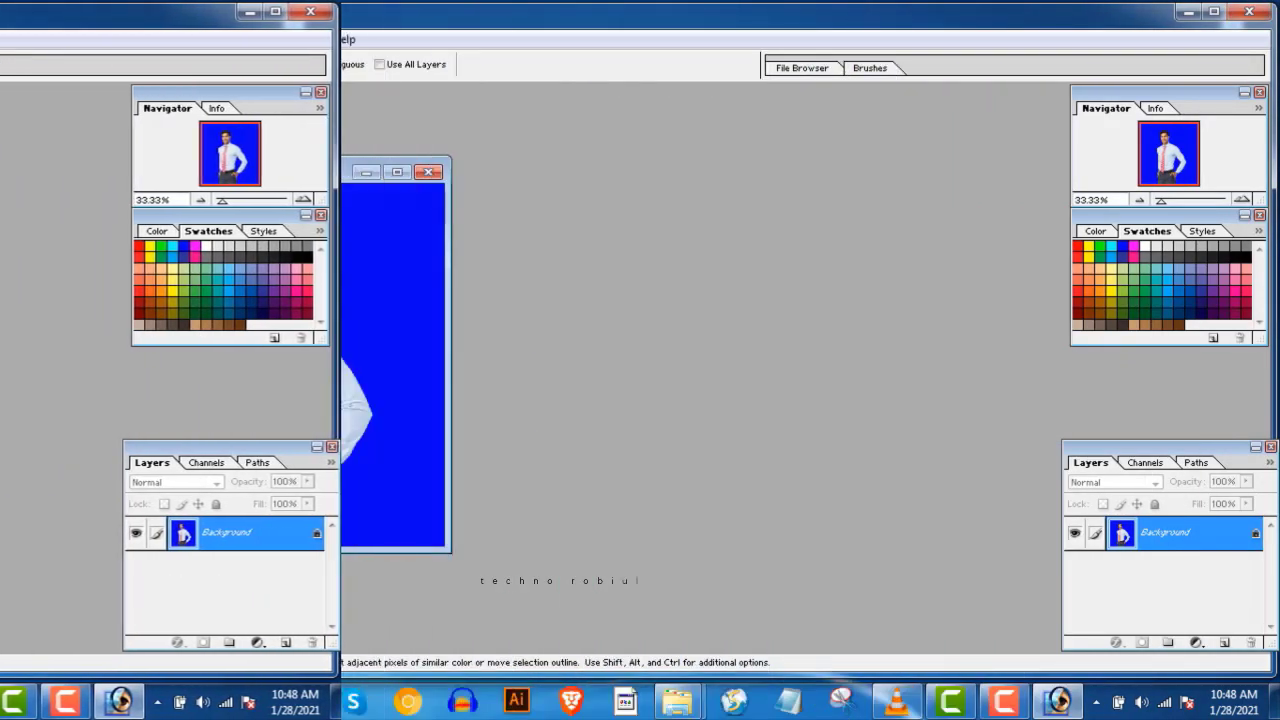
Step: Open the "download" landscape image from the image folder and place its enlarged window beside the working.jpg window
left_click(24, 39)
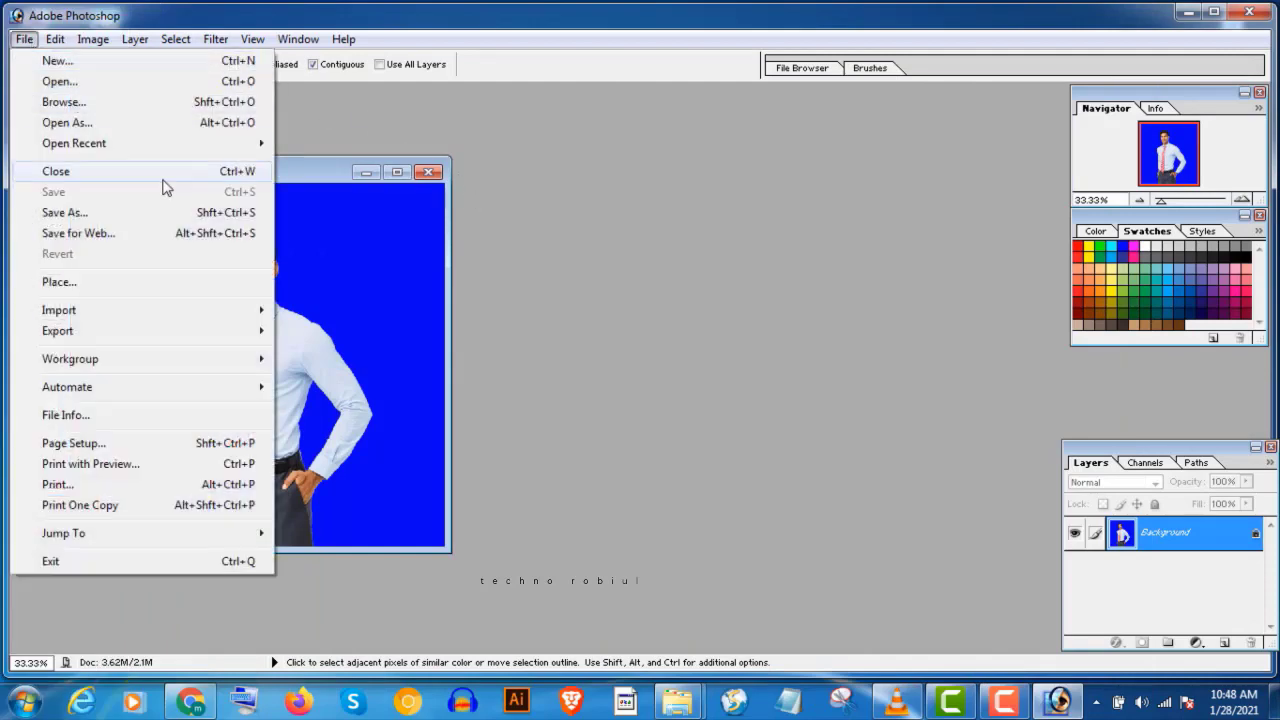
left_click(59, 81)
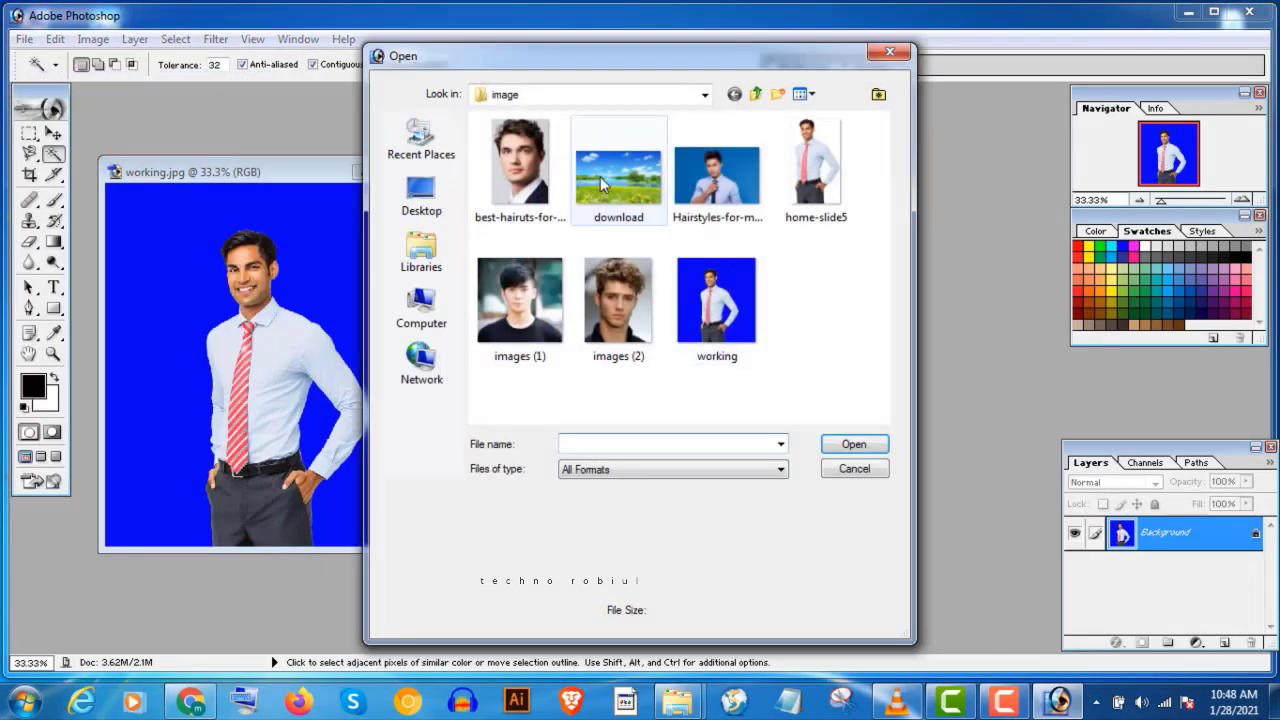
left_click(600, 176)
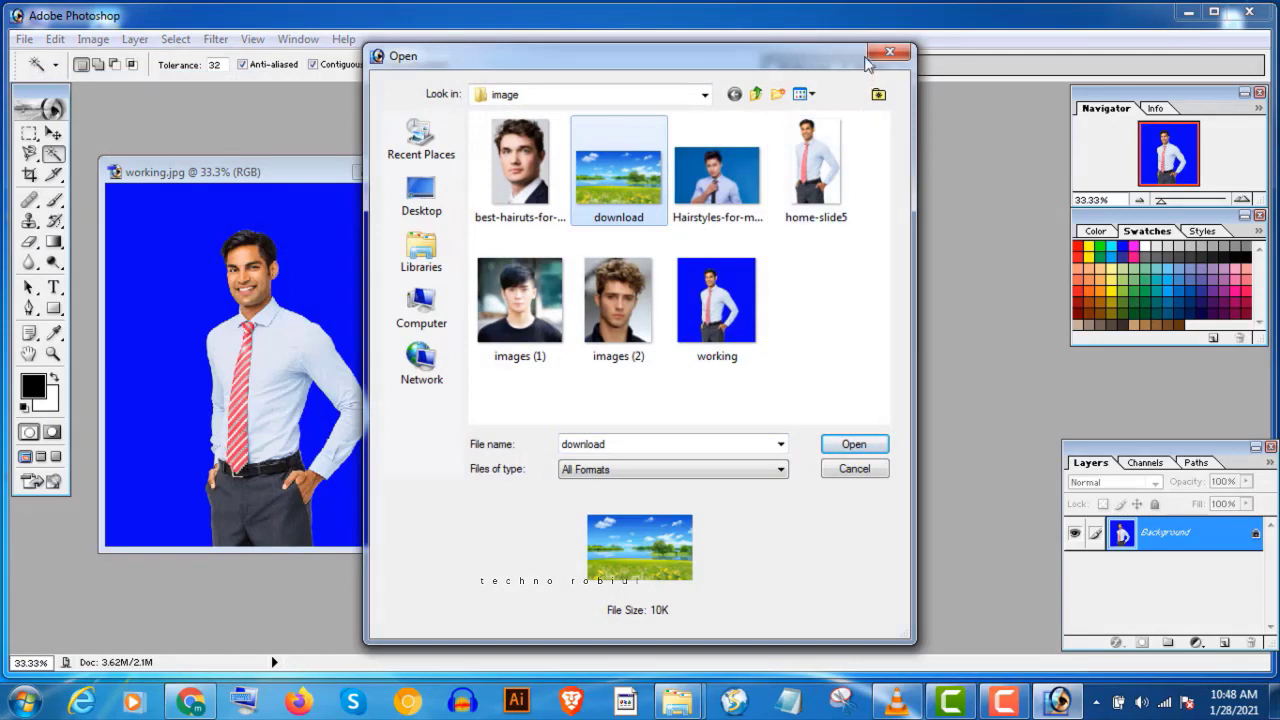
left_click(853, 444)
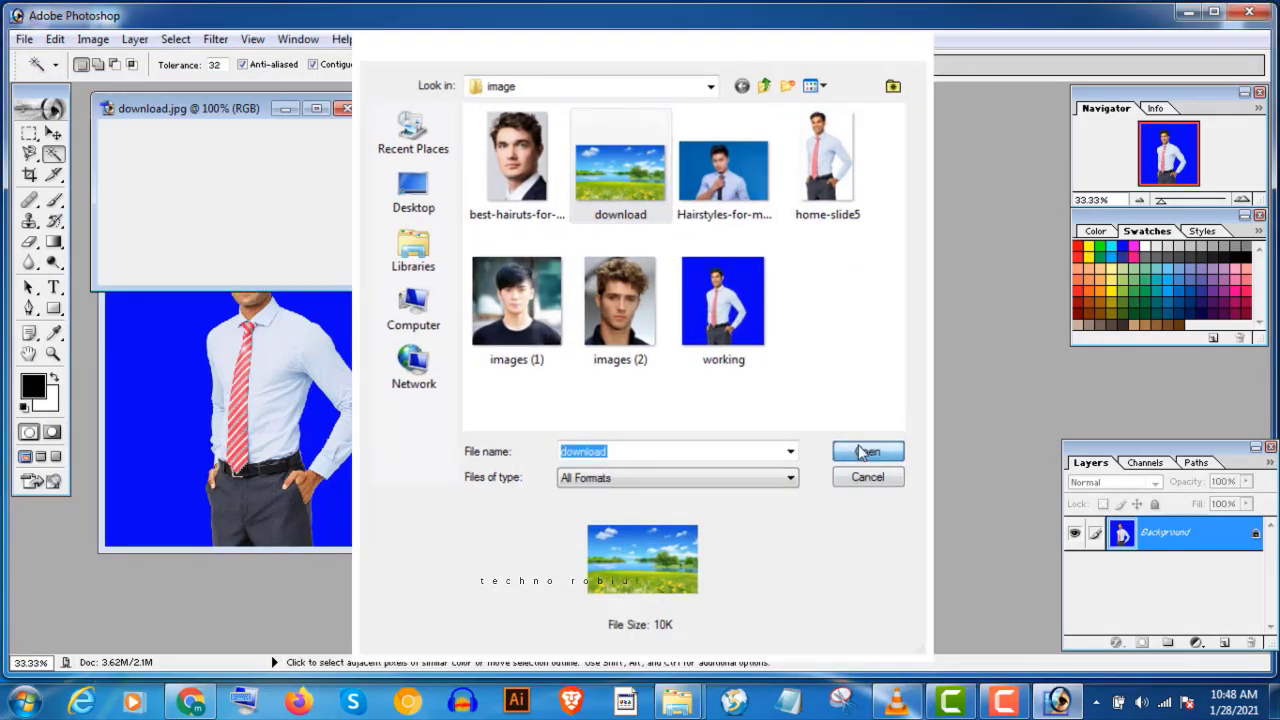
left_click_drag(242, 109, 782, 209)
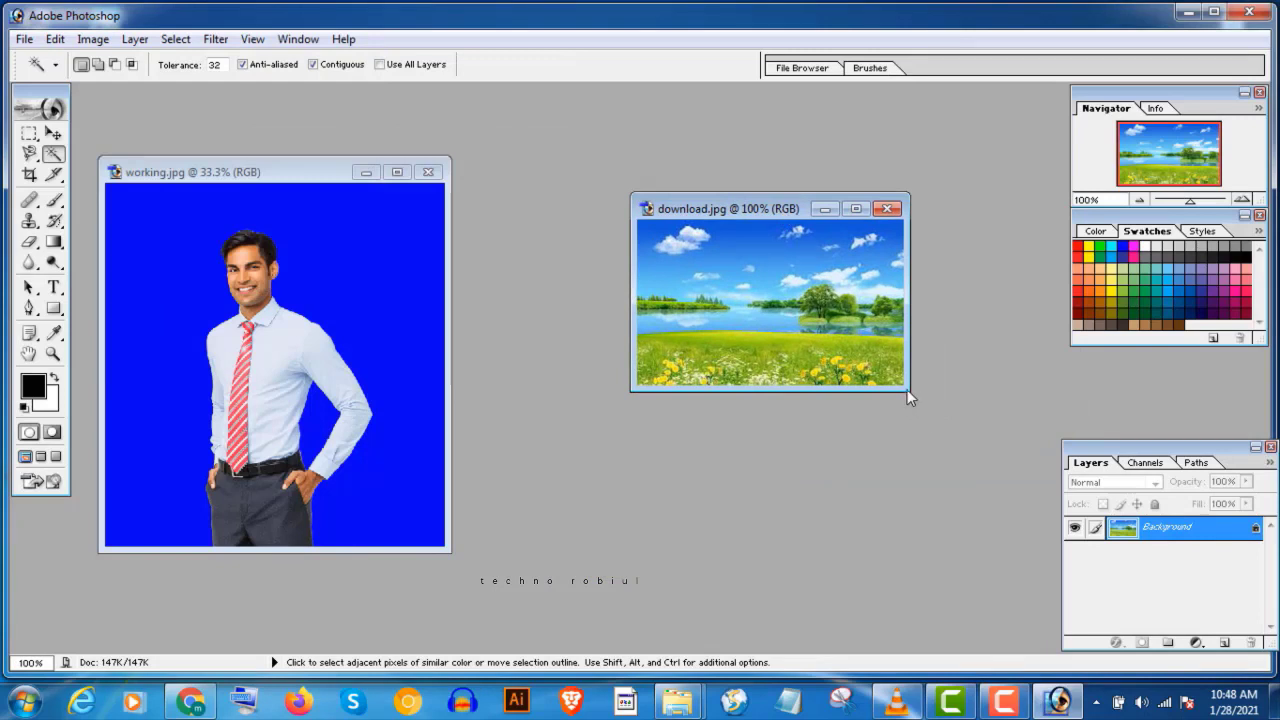
left_click_drag(907, 389, 1010, 584)
left_click_drag(814, 209, 793, 188)
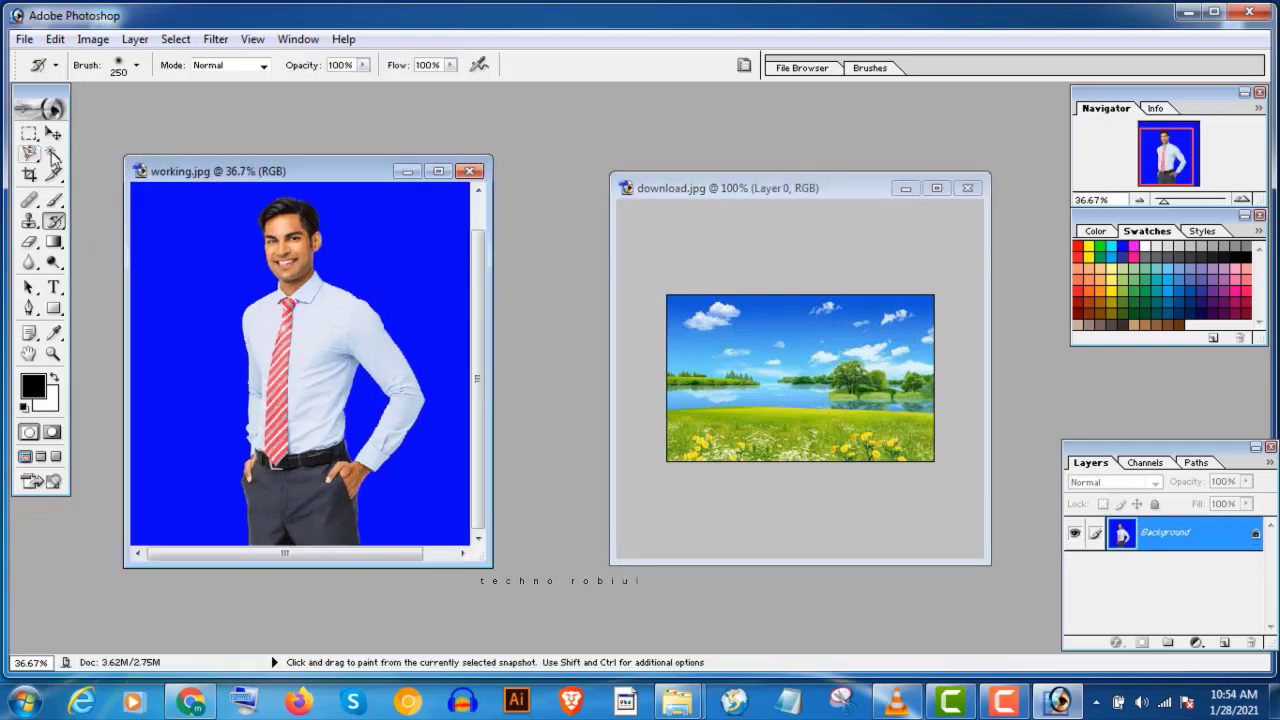
Step: Select the blue background of working.jpg with the Magic Wand, adding the enclosed area between the man's arm and body
left_click(54, 155)
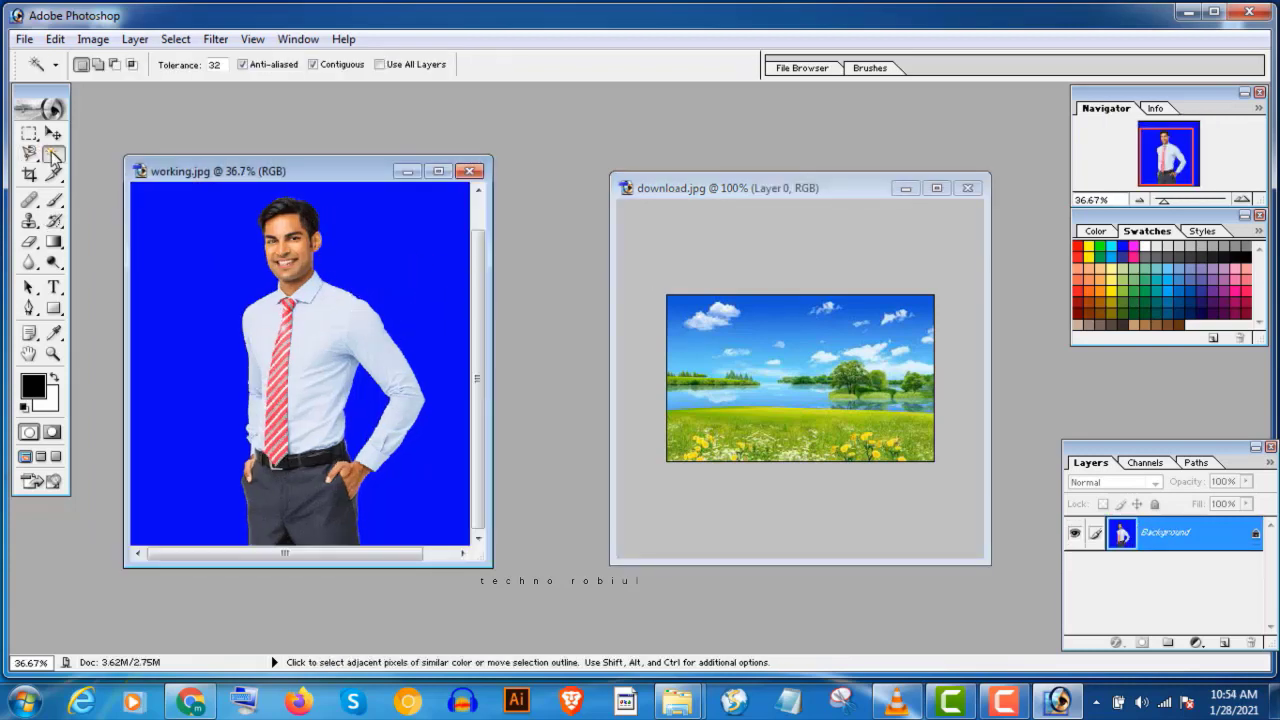
left_click(213, 283)
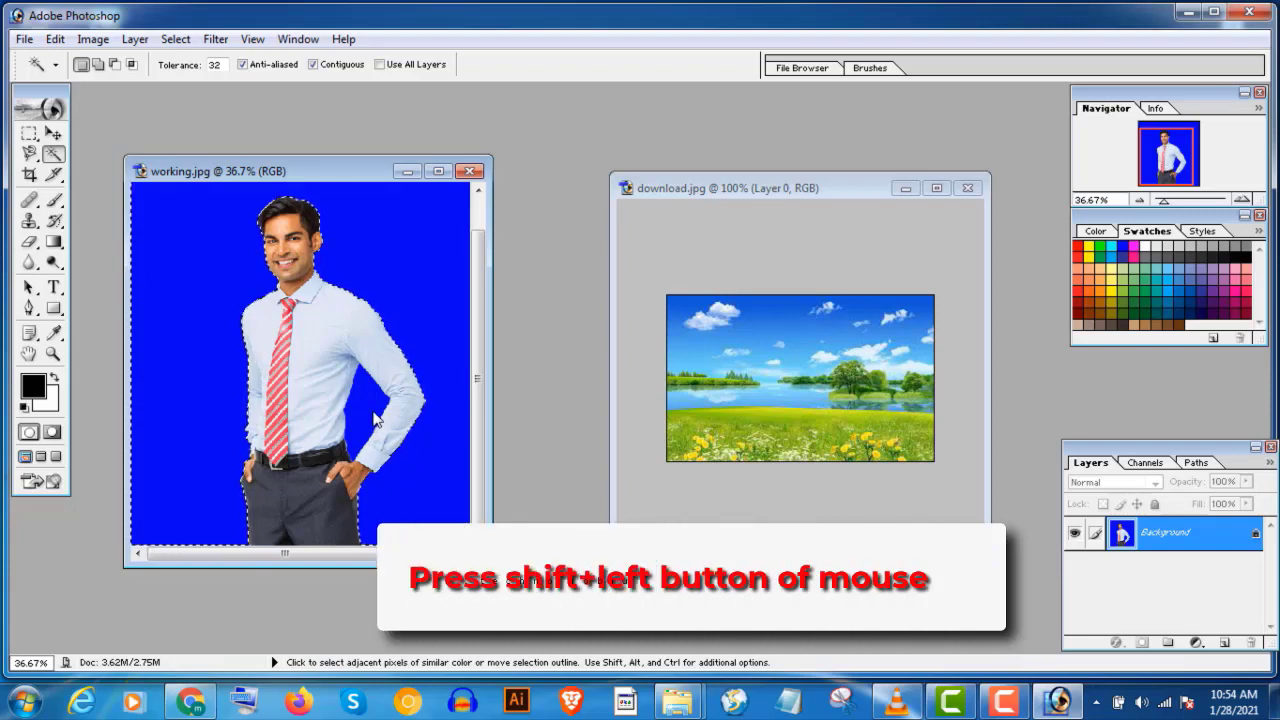
key("shift")
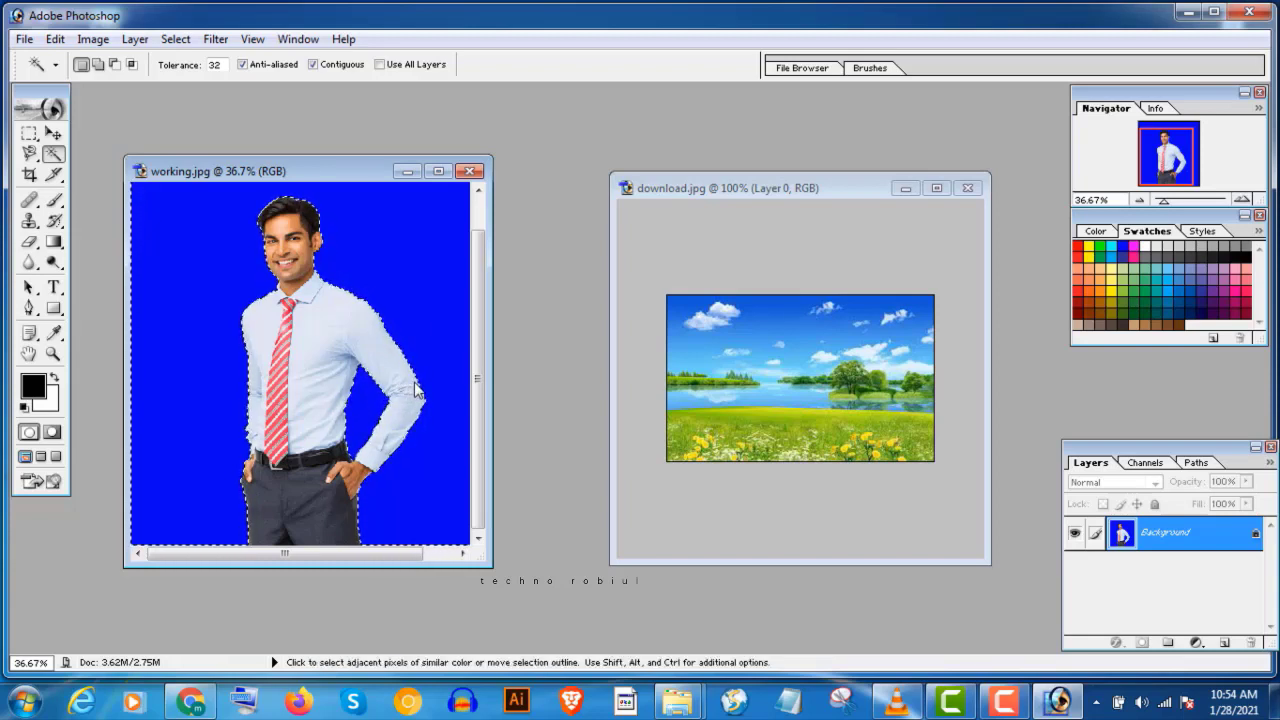
Step: Delete the selected blue background in working.jpg and undo the deletion
key("Delete")
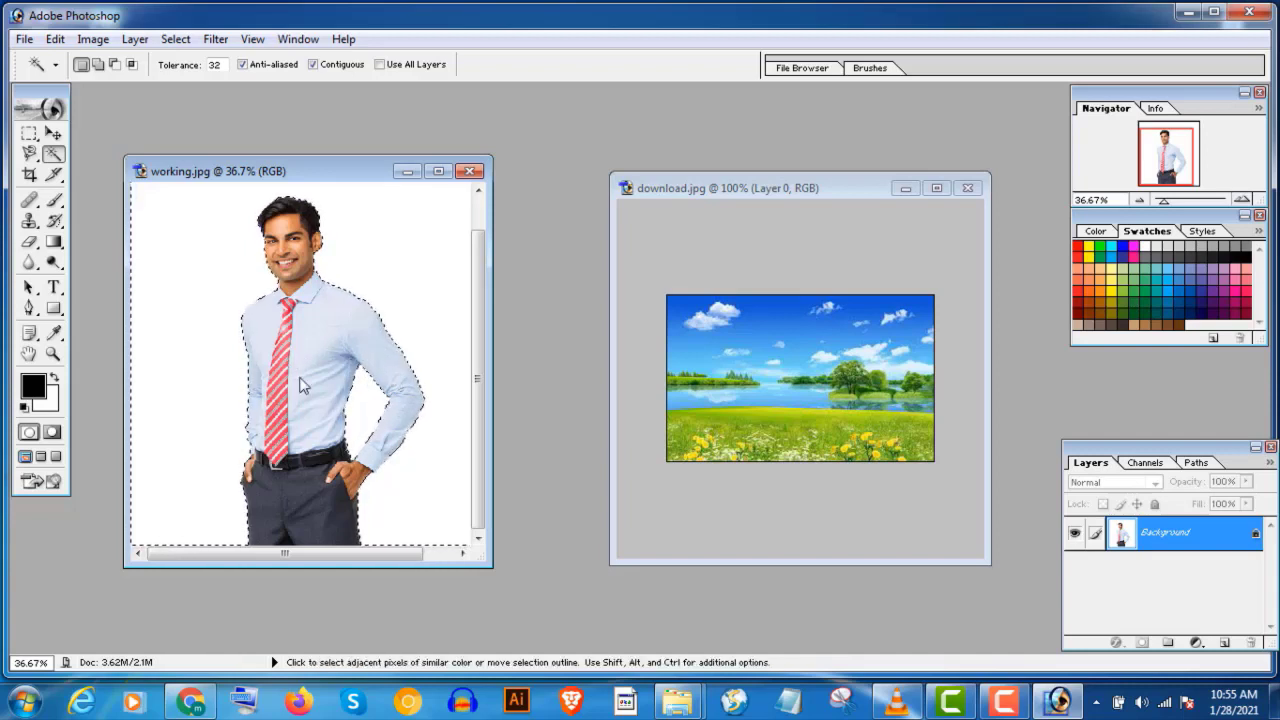
key("ctrl+z")
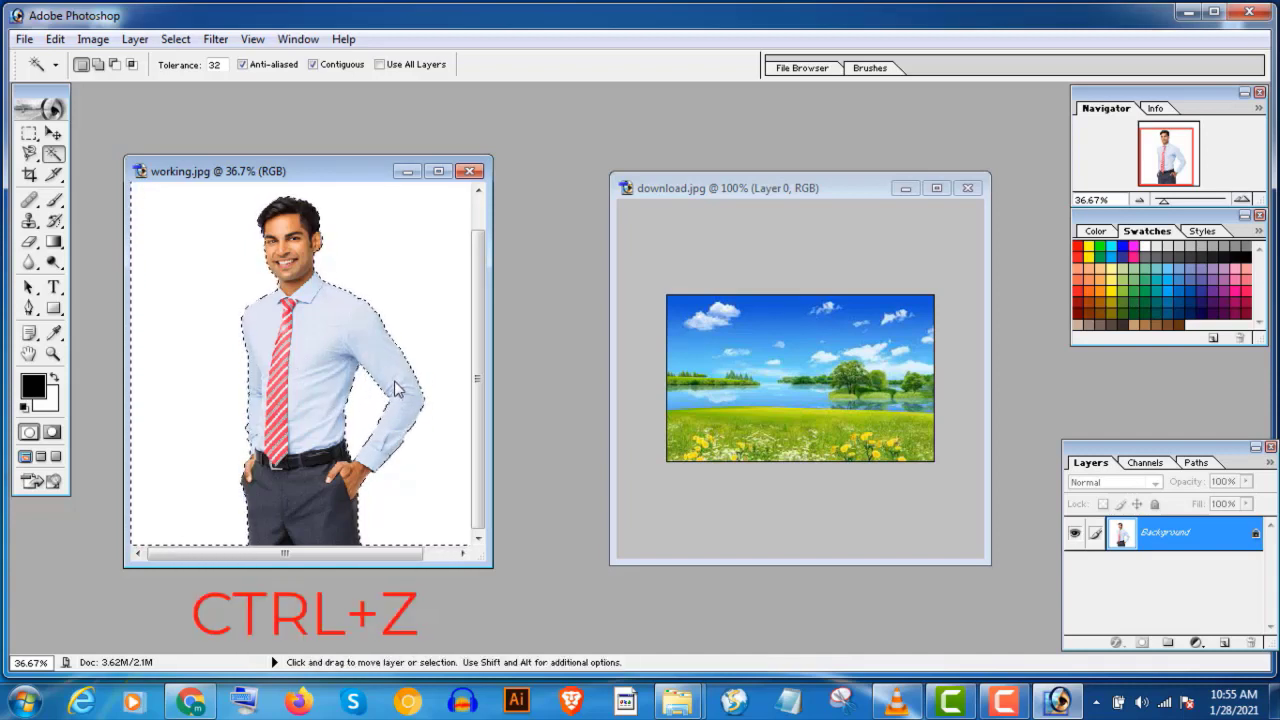
key("ctrl+z")
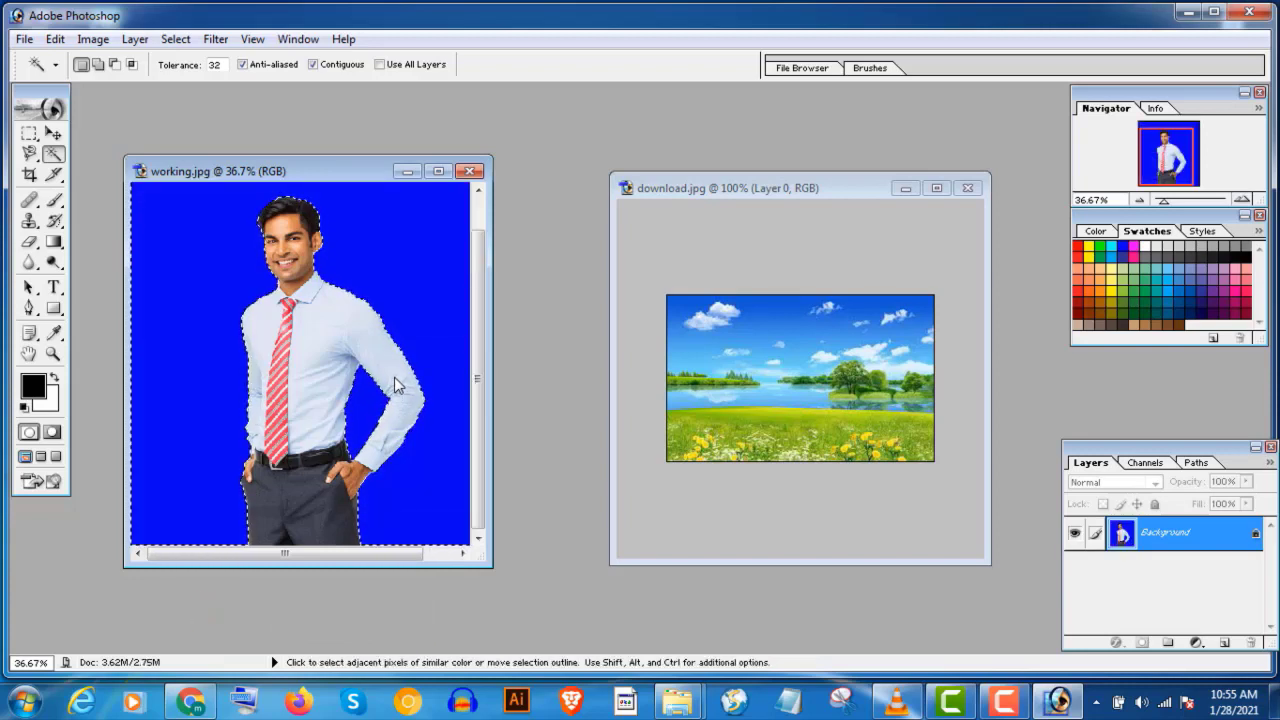
Step: Invert the selection to the man and copy him onto the download.jpg landscape with the Move tool
key("ctrl+shift+i")
key("shift")
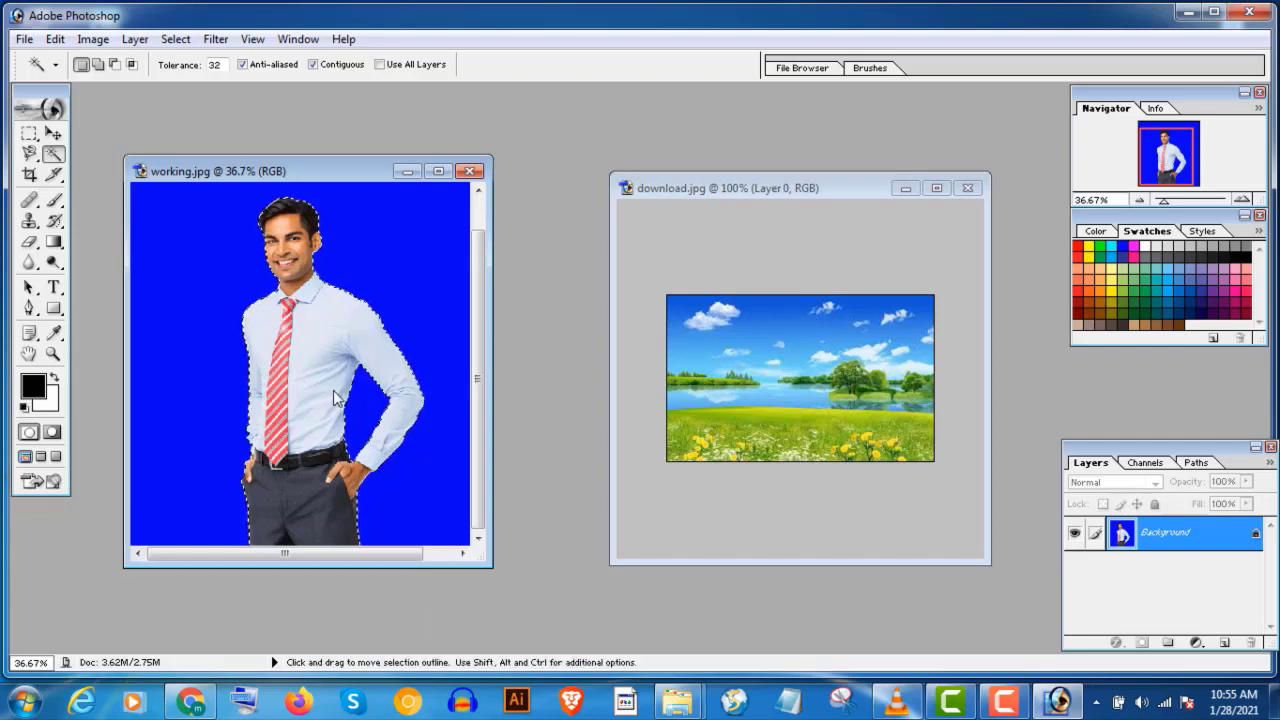
left_click(53, 133)
left_click_drag(307, 349, 653, 385)
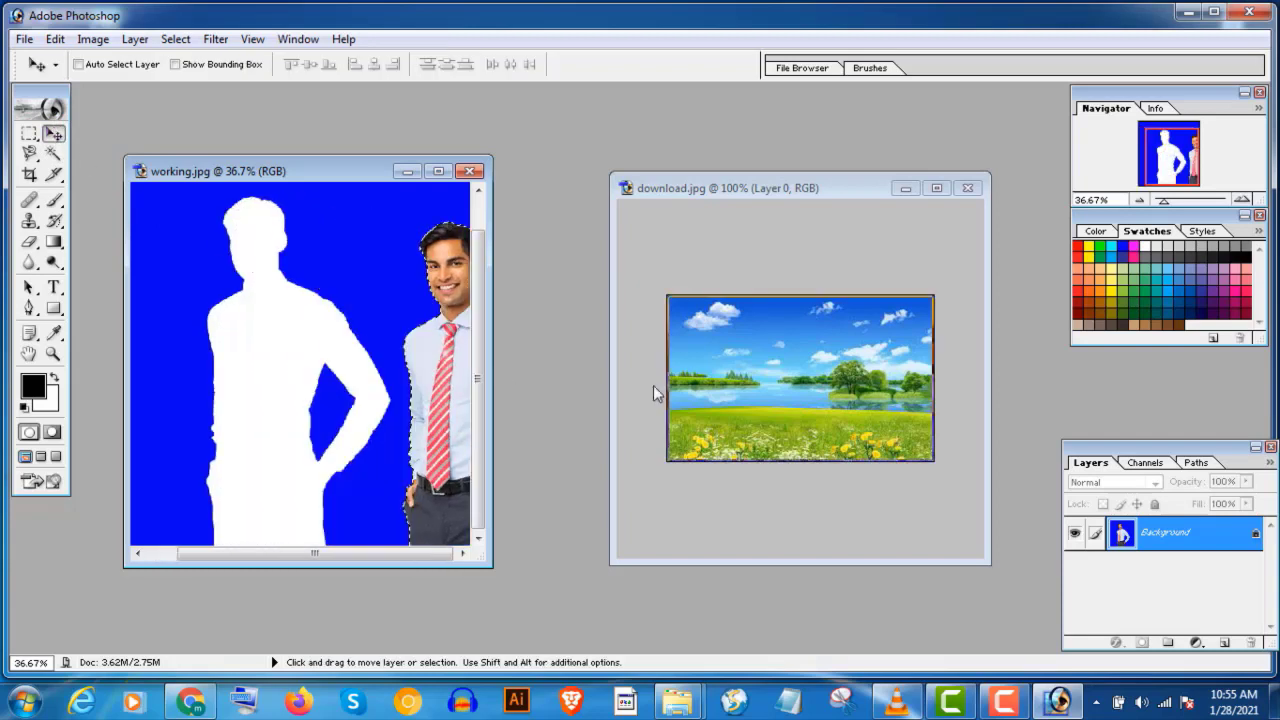
left_click_drag(843, 376, 826, 374)
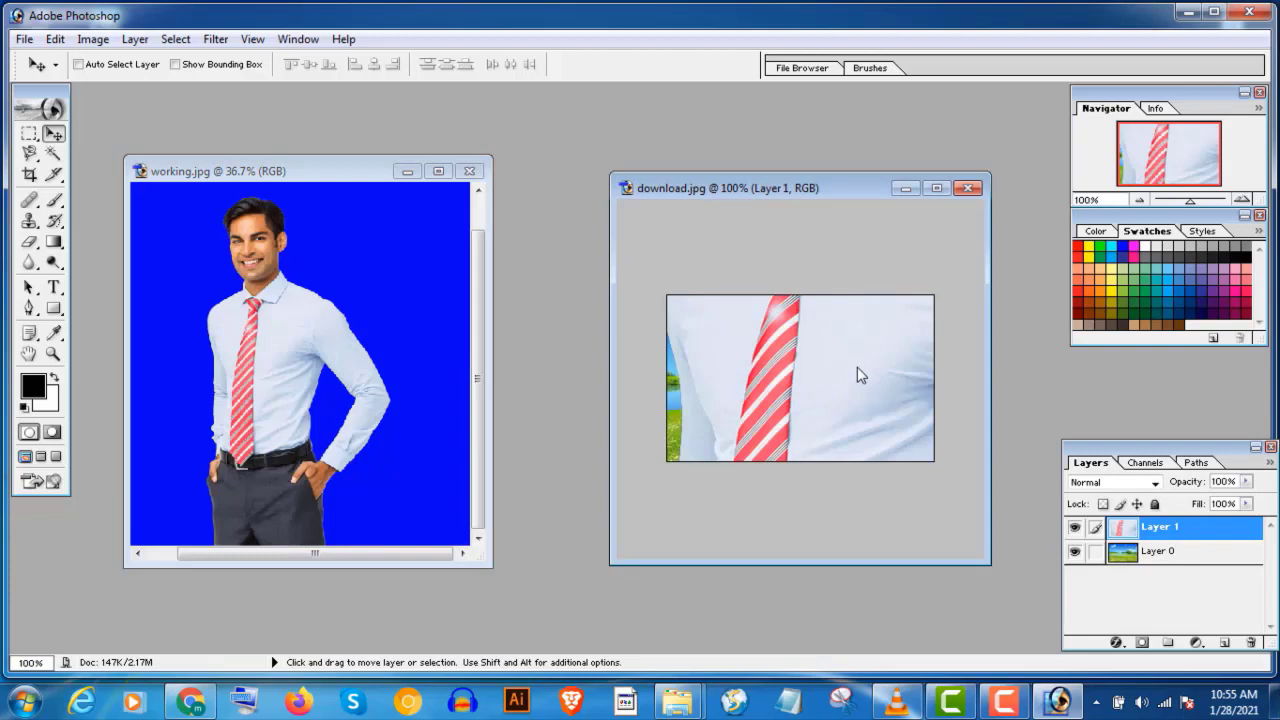
Step: Scale the man's layer down proportionally to about 57% with Free Transform, bringing his head and collar into the landscape
key("ctrl+t")
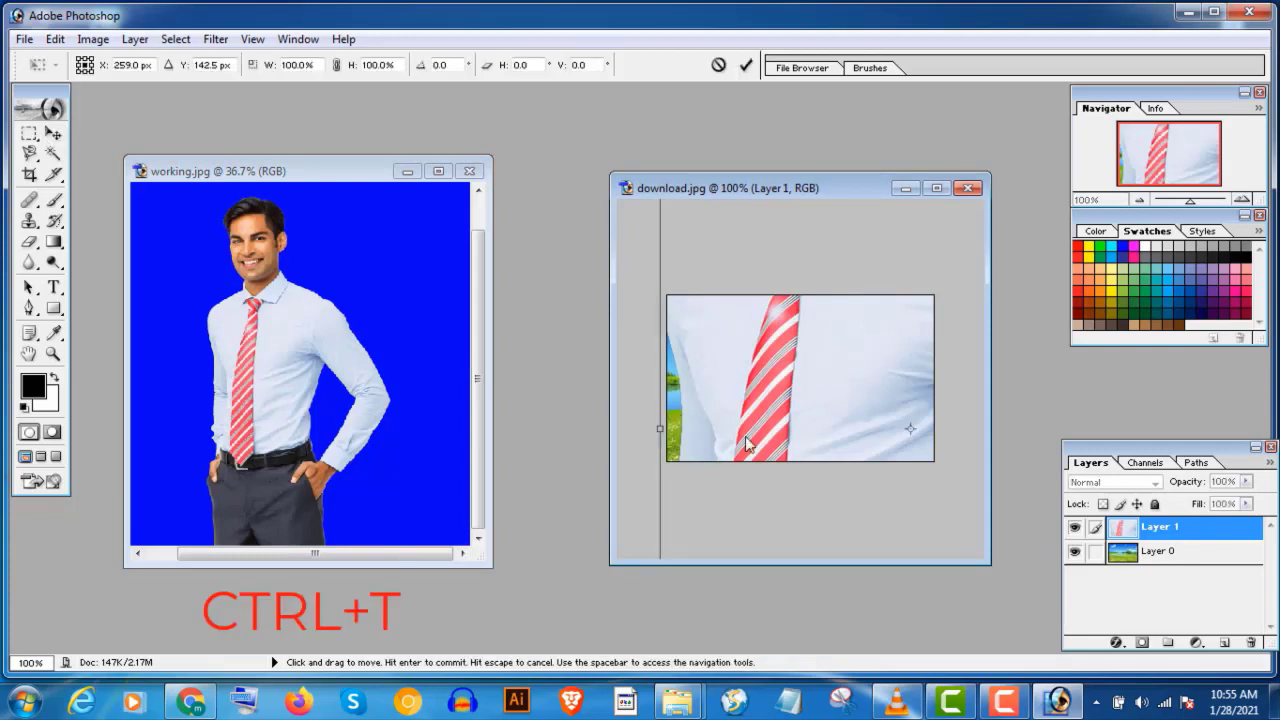
left_click_drag(896, 358, 760, 488)
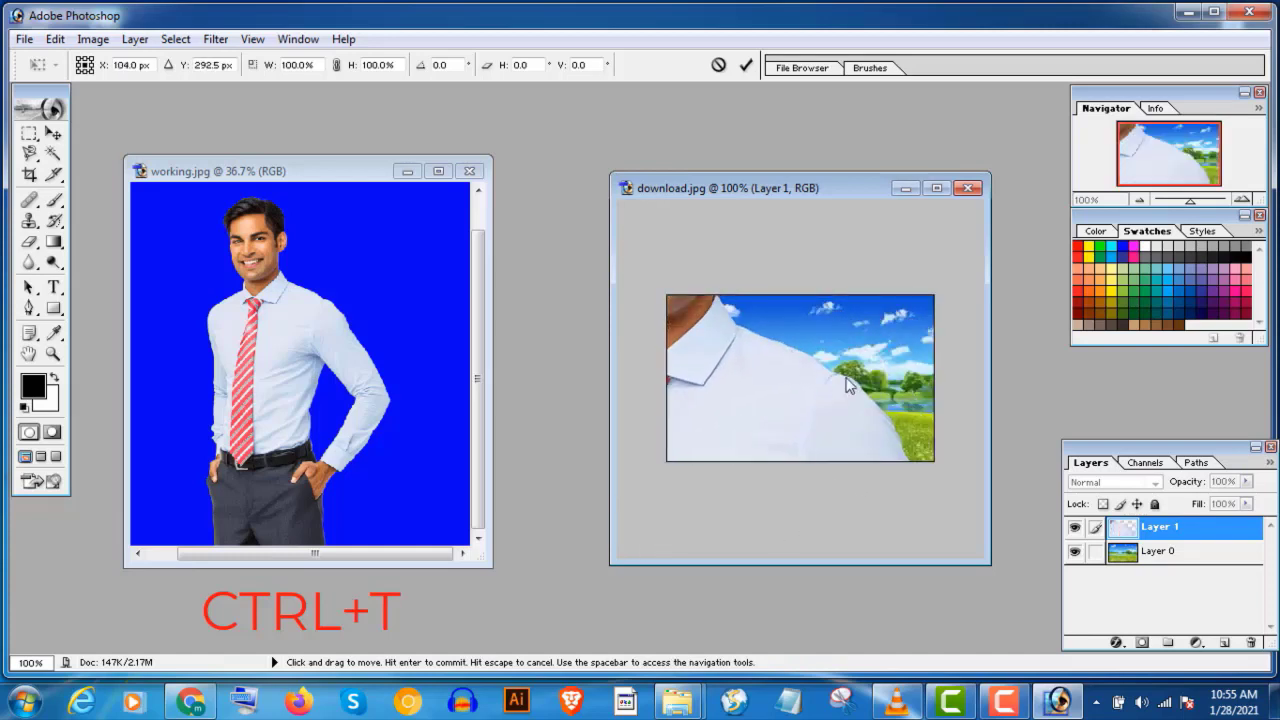
left_click_drag(851, 386, 828, 446)
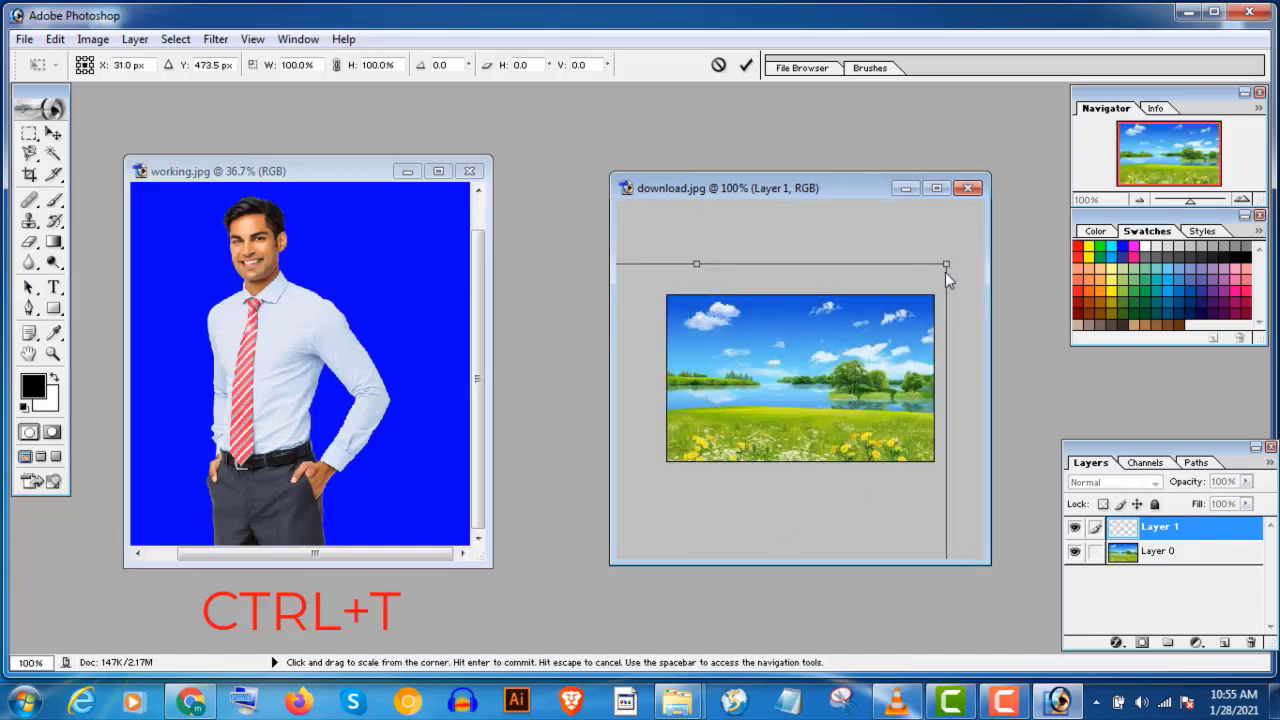
left_click_drag(945, 272, 868, 406)
left_click_drag(757, 520, 870, 300)
left_click_drag(948, 270, 848, 460)
left_click_drag(763, 491, 867, 327)
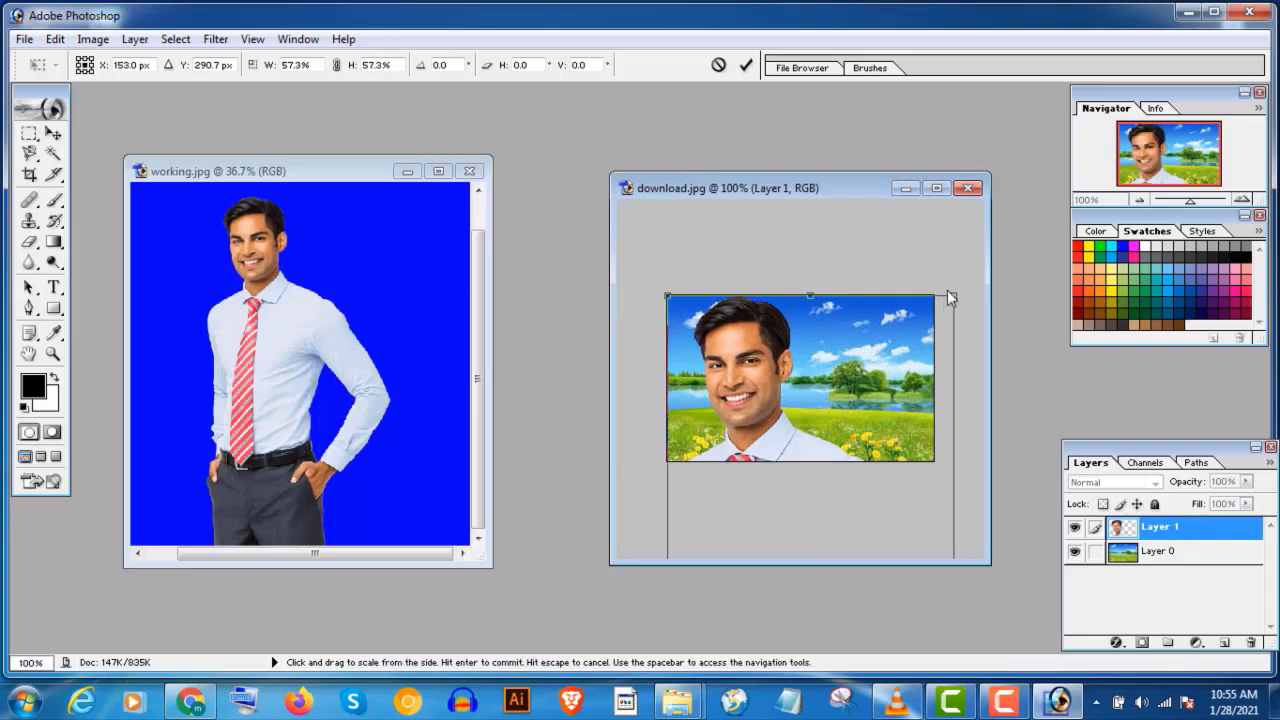
Step: Reduce the man further to about 43.6%, position his head and shoulders near the landscape's centre, and apply the transform
left_click_drag(954, 300, 912, 345)
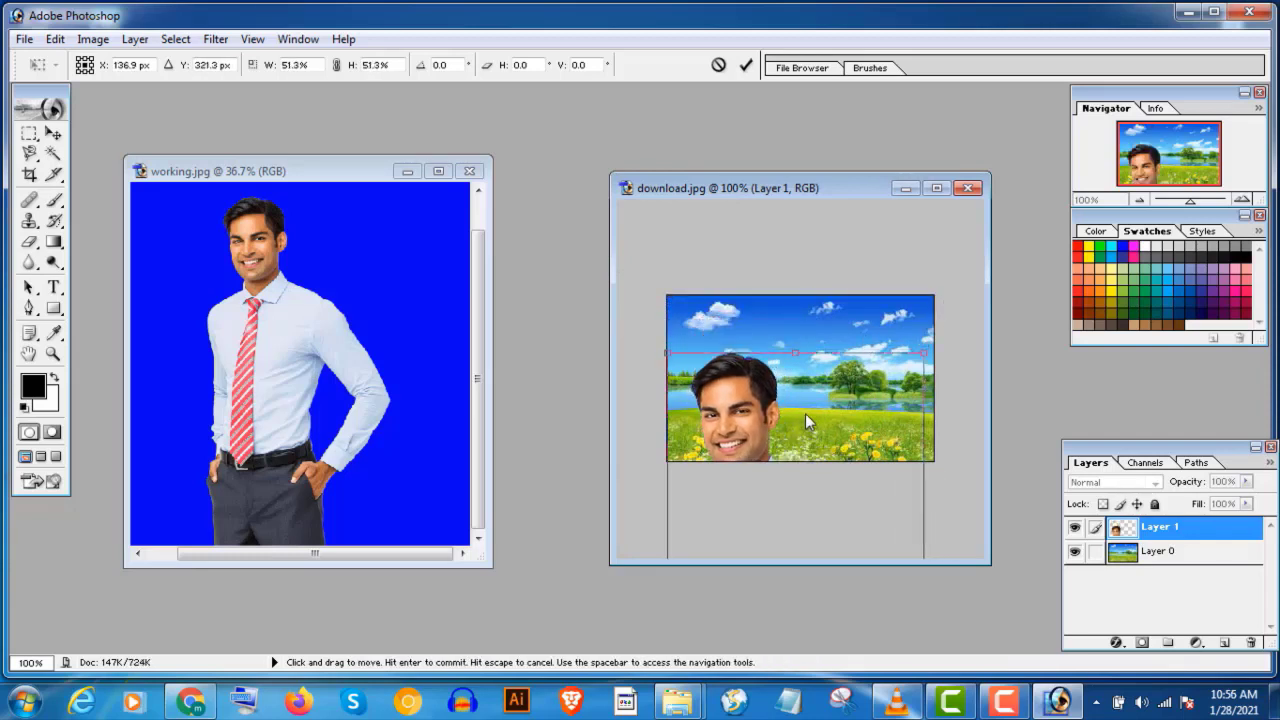
left_click_drag(805, 413, 819, 341)
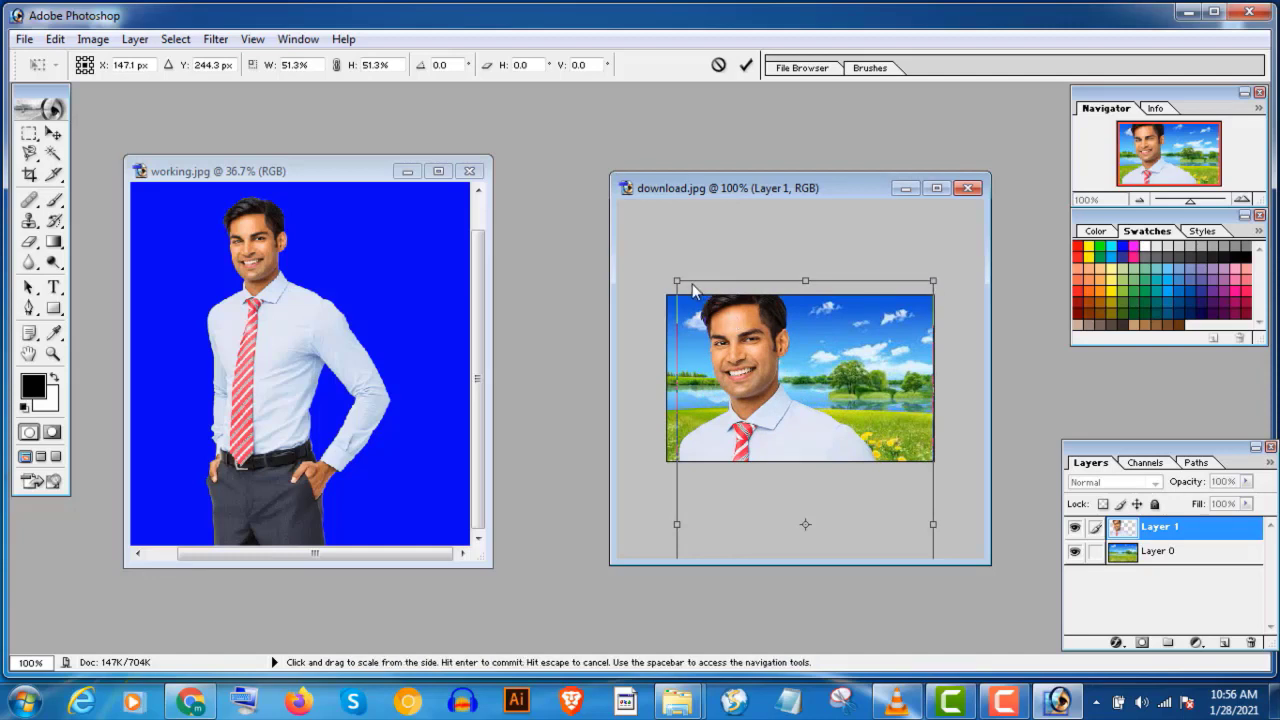
left_click_drag(677, 283, 649, 287)
left_click_drag(776, 343, 822, 373)
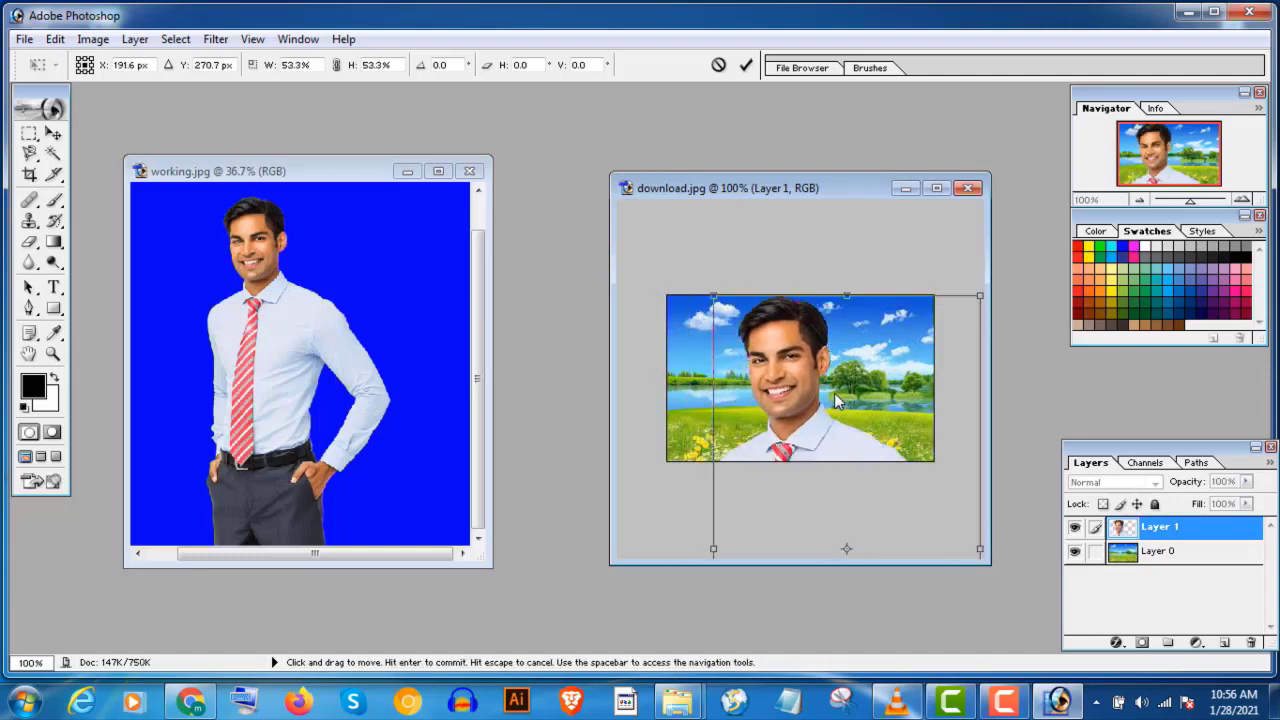
left_click_drag(983, 316, 942, 296)
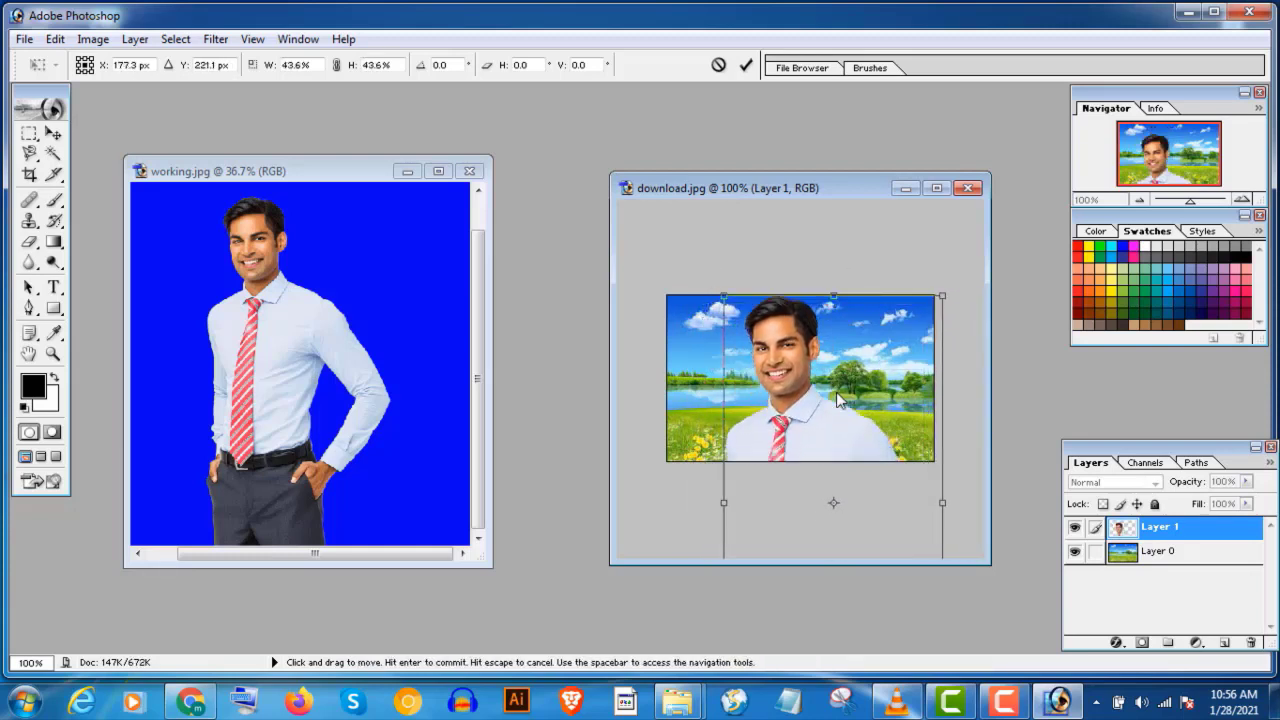
key("Right")
key("Right")
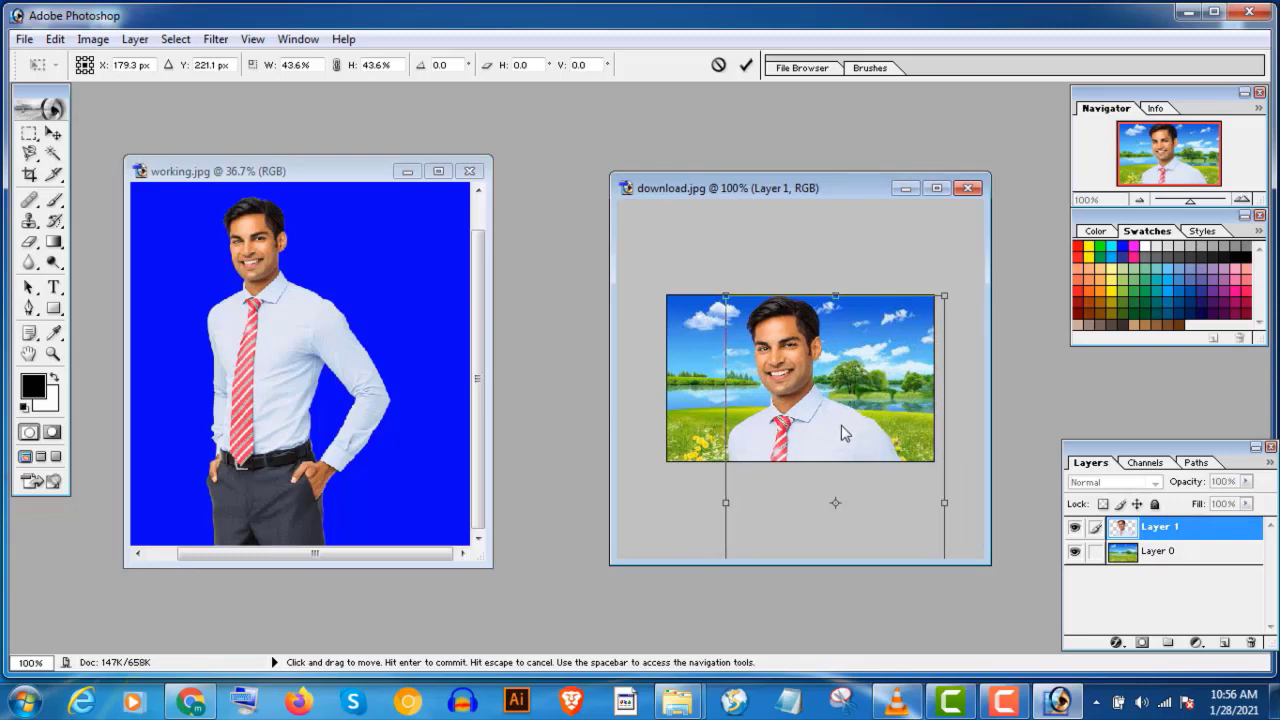
left_click(746, 66)
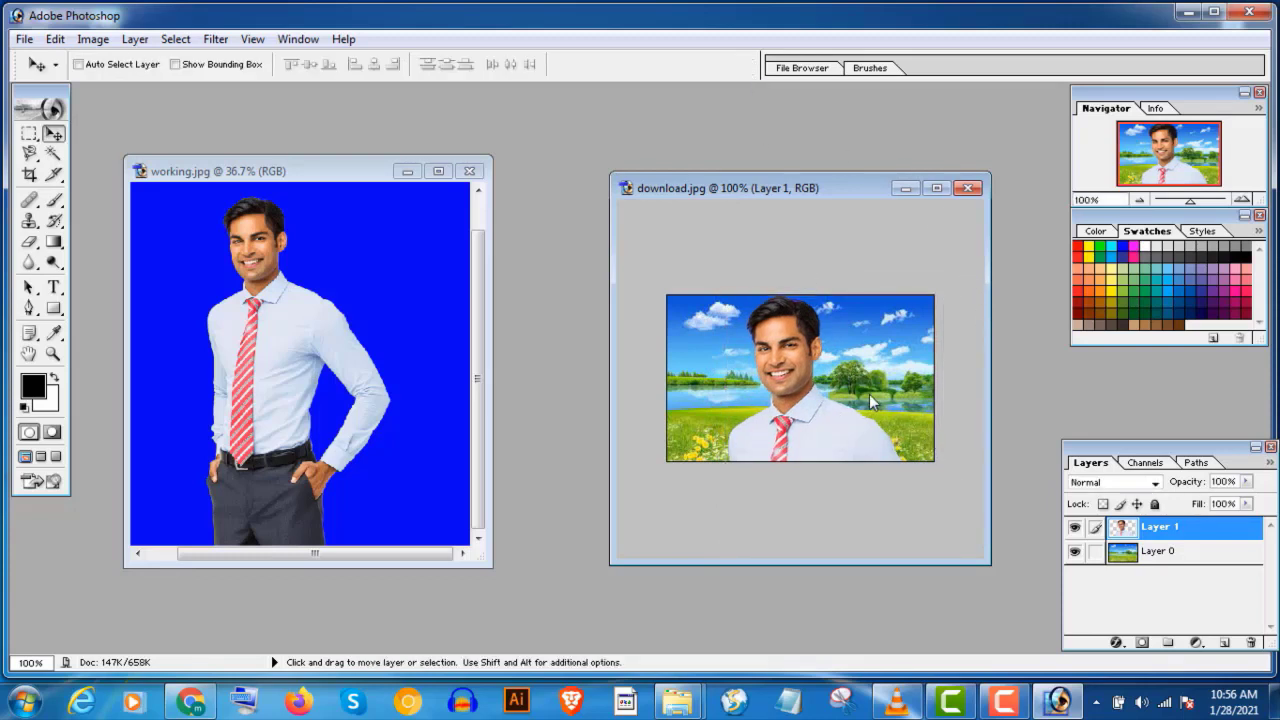